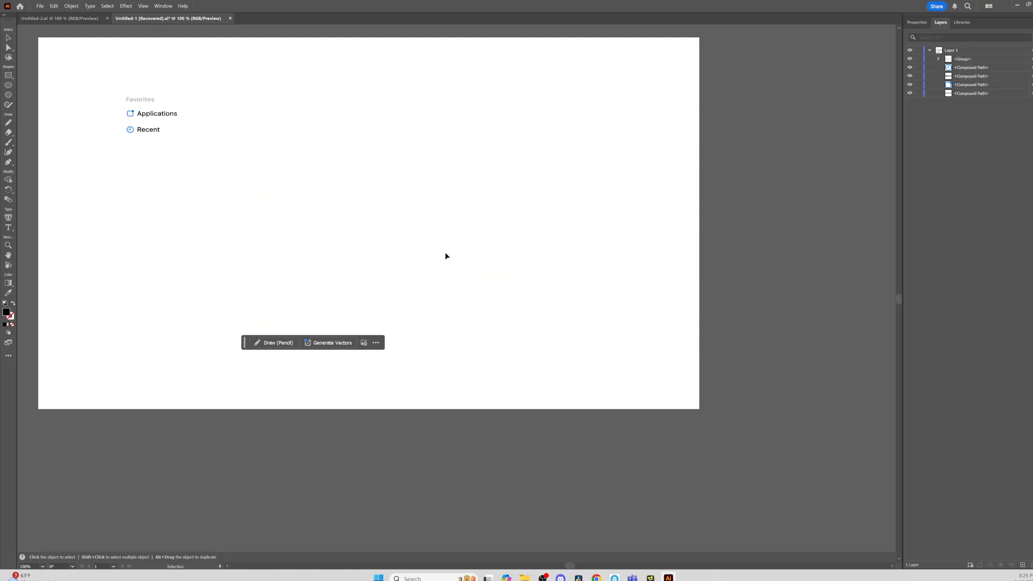
Delete the Favorites heading and the Applications icon and label from the sidebar artwork
{"action": "left_click_drag", "start_coordinate": [109, 96], "coordinate": [108, 94]}
{"action": "key", "text": "Delete"}
{"action": "scroll", "coordinate": [222, 137], "scroll_direction": "up", "scroll_amount": 5}
{"action": "key", "text": "v"}
{"action": "scroll", "coordinate": [328, 318], "scroll_direction": "down", "scroll_amount": 4}
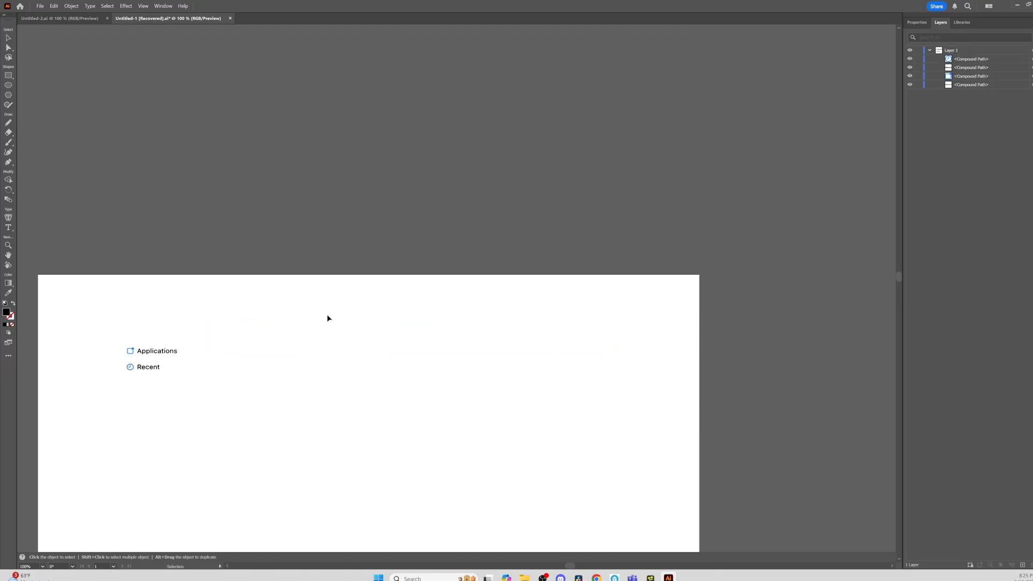
{"action": "left_click_drag", "start_coordinate": [122, 177], "coordinate": [121, 176]}
{"action": "key", "text": "Delete"}
Export the Recent sidebar item as a PNG named "recent" in the MAC UI folder
{"action": "left_click", "coordinate": [39, 6]}
{"action": "mouse_move", "coordinate": [108, 202]}
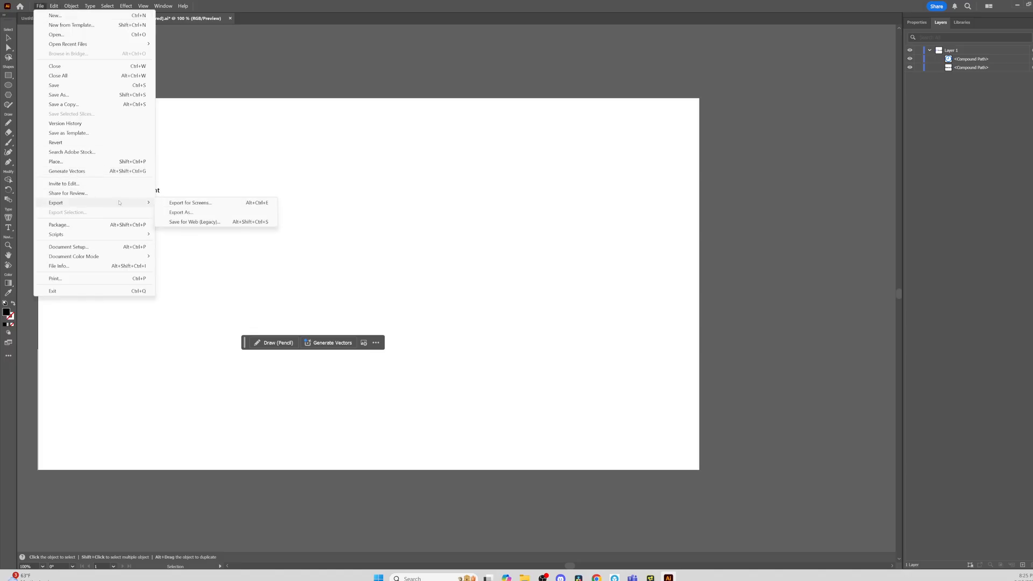
{"action": "left_click", "coordinate": [180, 212]}
{"action": "type", "text": "re"}
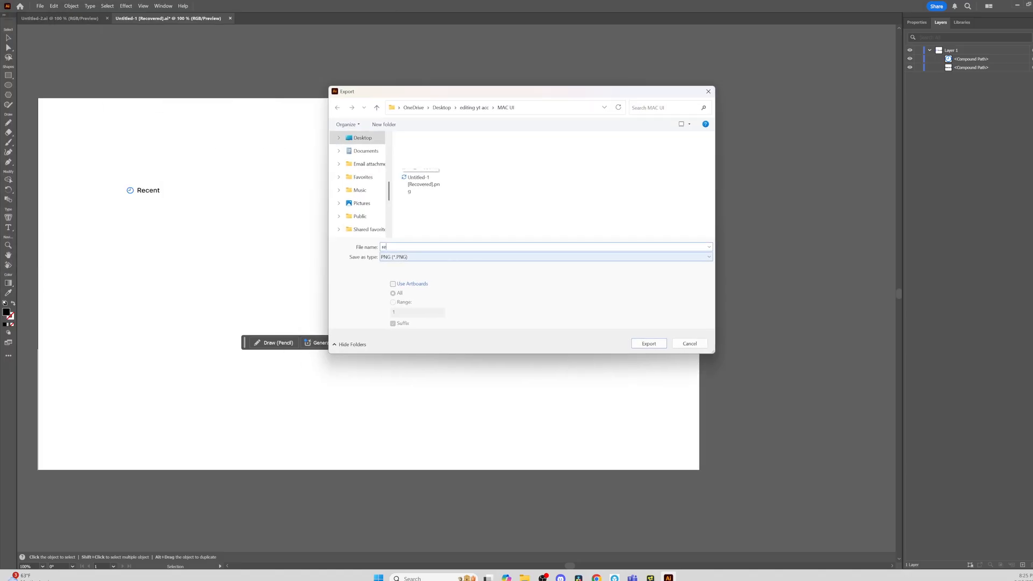
{"action": "left_click", "coordinate": [659, 345]}
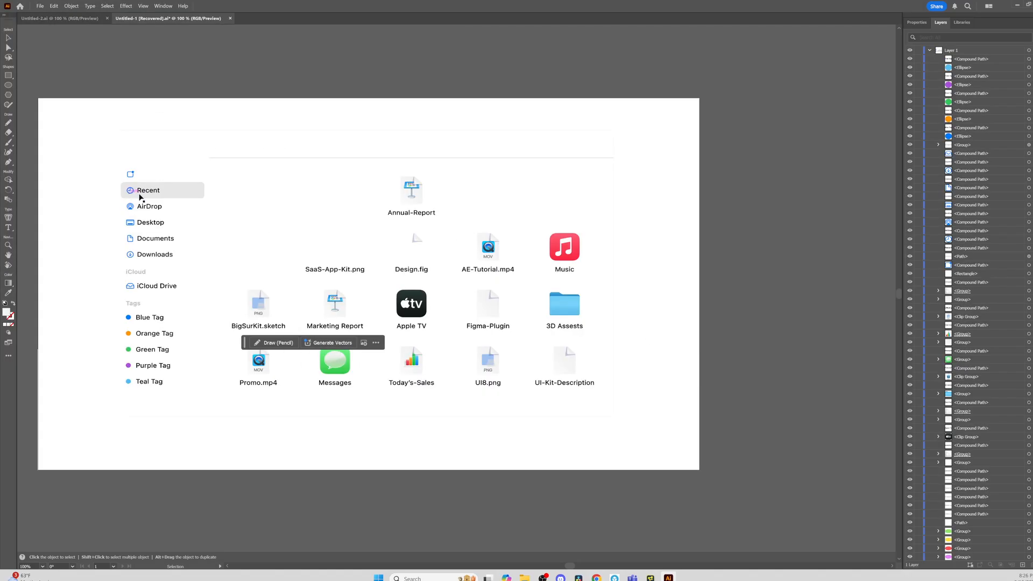
Restore the full window artwork, and delete the Applications, Recent, AirDrop, Documents and Downloads sidebar items one by one
{"action": "left_click", "coordinate": [140, 195]}
{"action": "key", "text": "ctrl+z"}
{"action": "left_click", "coordinate": [130, 175]}
{"action": "key", "text": "Delete"}
{"action": "left_click", "coordinate": [130, 191]}
{"action": "key", "text": "Delete"}
{"action": "left_click", "coordinate": [148, 191]}
{"action": "key", "text": "Delete"}
{"action": "left_click", "coordinate": [150, 207]}
{"action": "key", "text": "Delete"}
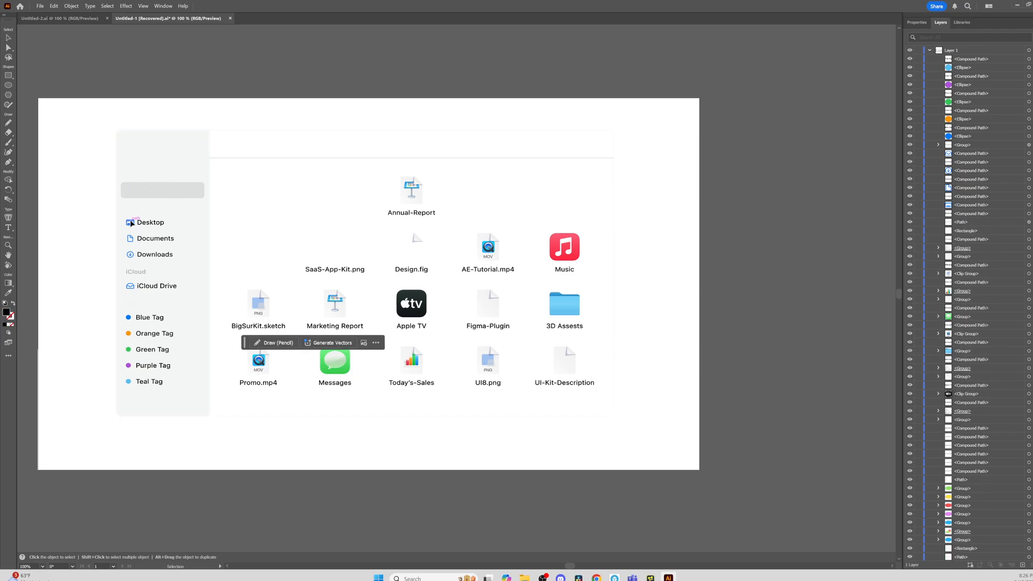
{"action": "left_click", "coordinate": [130, 239]}
{"action": "key", "text": "Delete"}
{"action": "left_click", "coordinate": [131, 254]}
{"action": "key", "text": "Delete"}
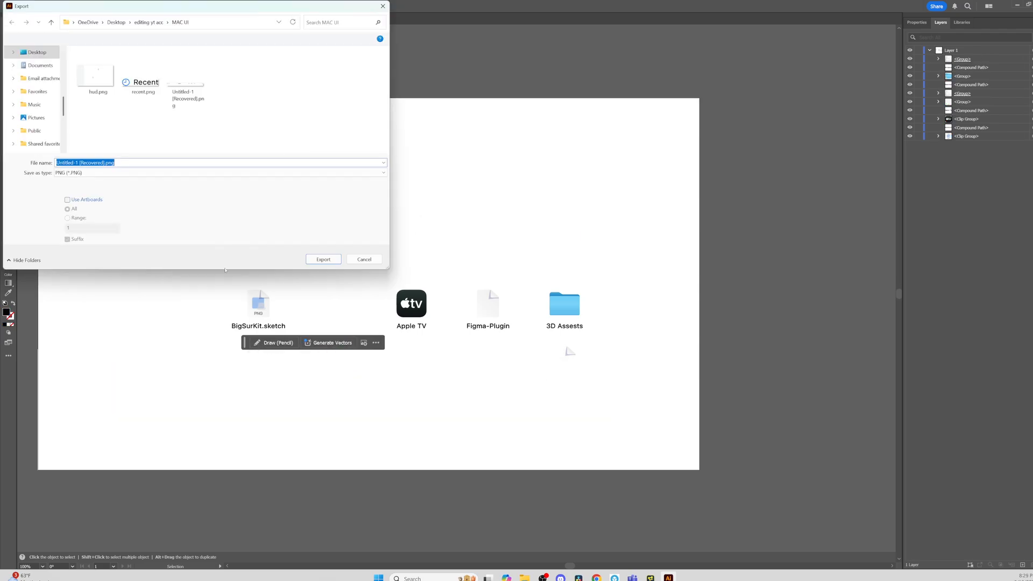
Export the icon row containing BigSurKit.sketch, Apple TV, Figma-Plugin and 3D Assests as a PNG named "3rd row"
{"action": "type", "text": "w"}
{"action": "key", "text": "Return"}
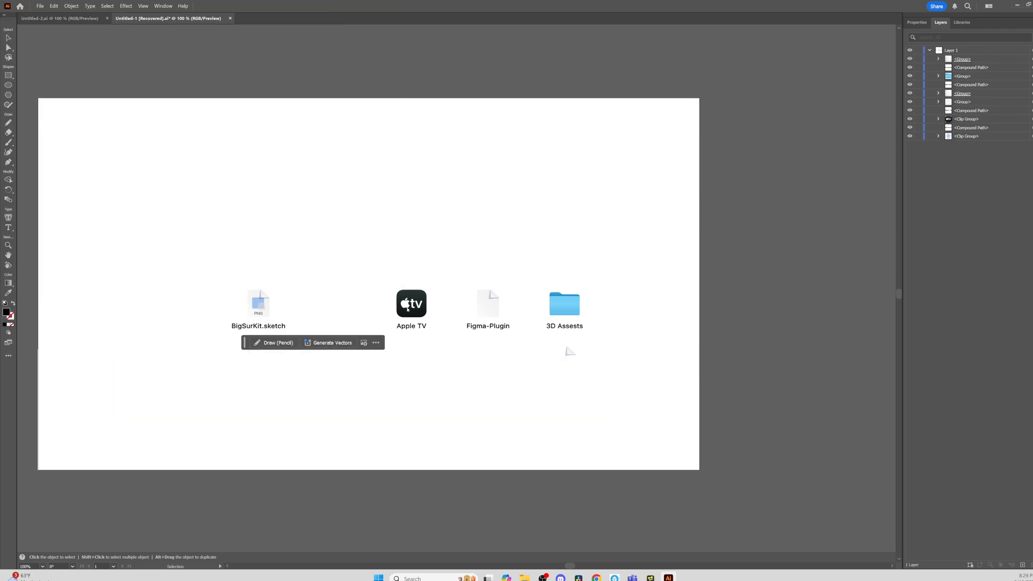
{"action": "key", "text": "Return"}
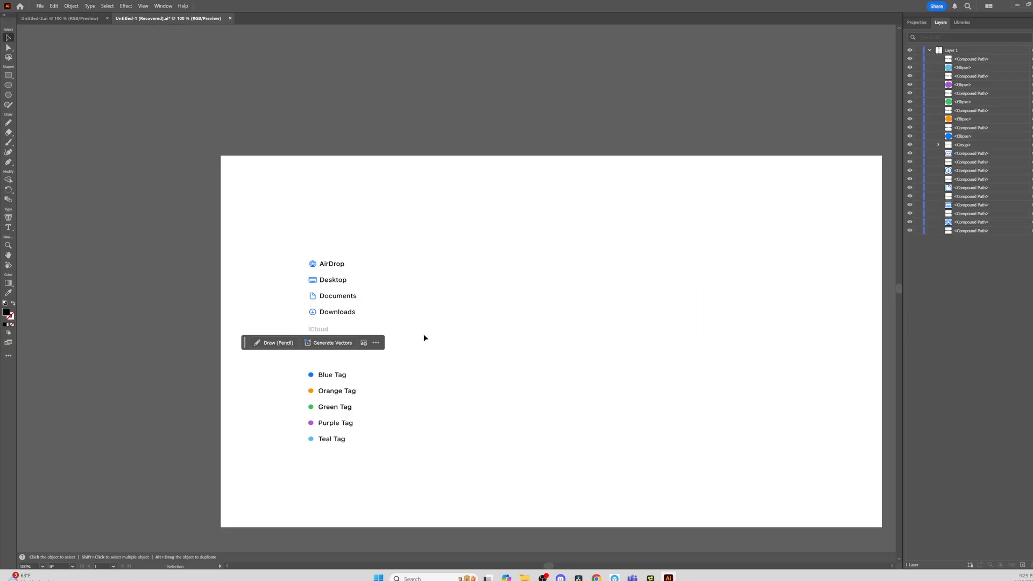
Delete everything except the AirDrop icon and label, and export it as a PNG named "airdrop"
{"action": "key", "text": "Delete"}
{"action": "key", "text": "Delete"}
{"action": "left_click", "coordinate": [39, 6]}
{"action": "mouse_move", "coordinate": [86, 203]}
{"action": "left_click", "coordinate": [180, 212]}
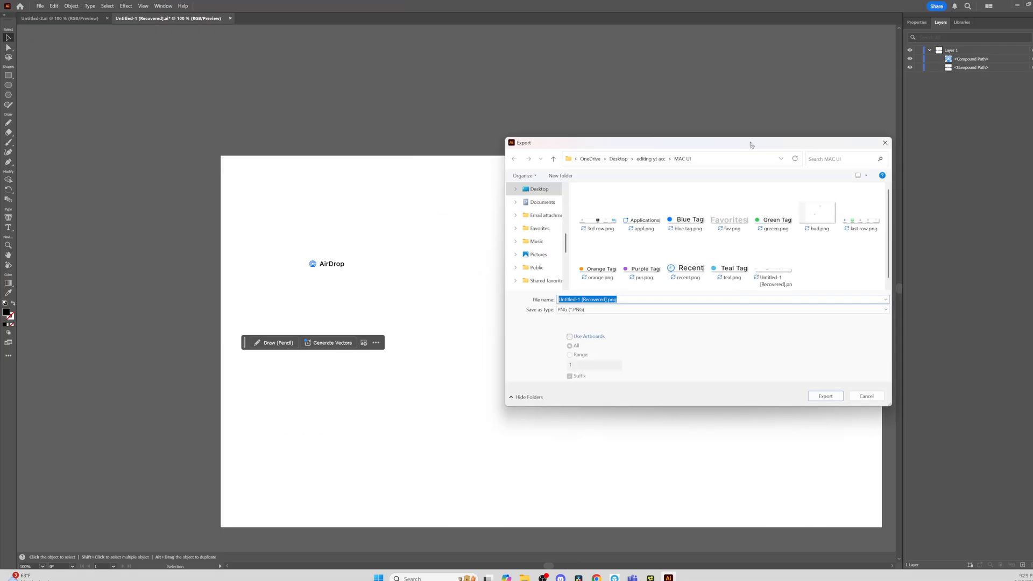
{"action": "type", "text": "airdrop"}
{"action": "left_click", "coordinate": [826, 396]}
{"action": "key", "text": "Return"}
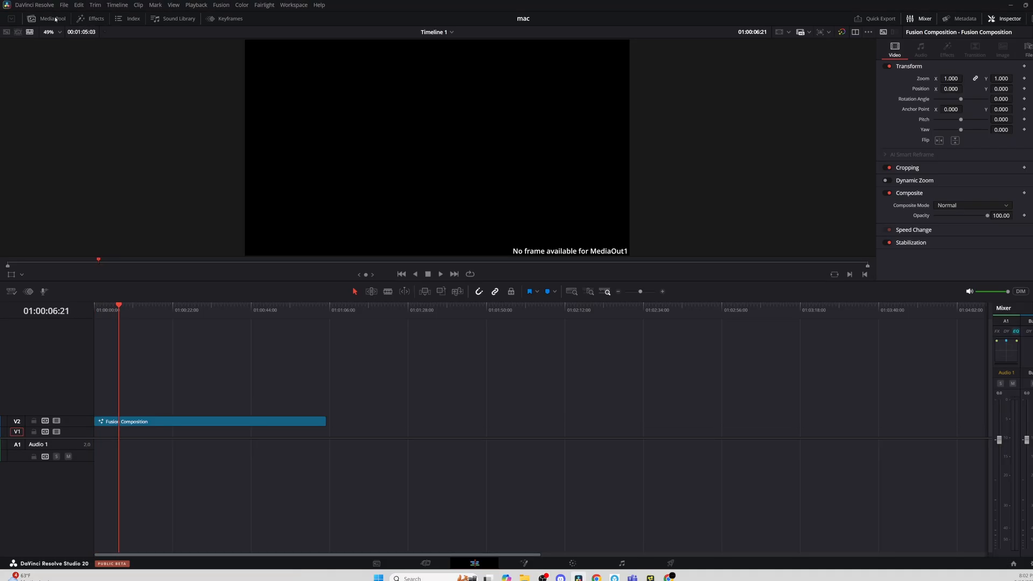
Switch to DaVinci Resolve and add grey hud.png from the media pool to the Fusion composition's node graph
{"action": "left_click", "coordinate": [55, 20]}
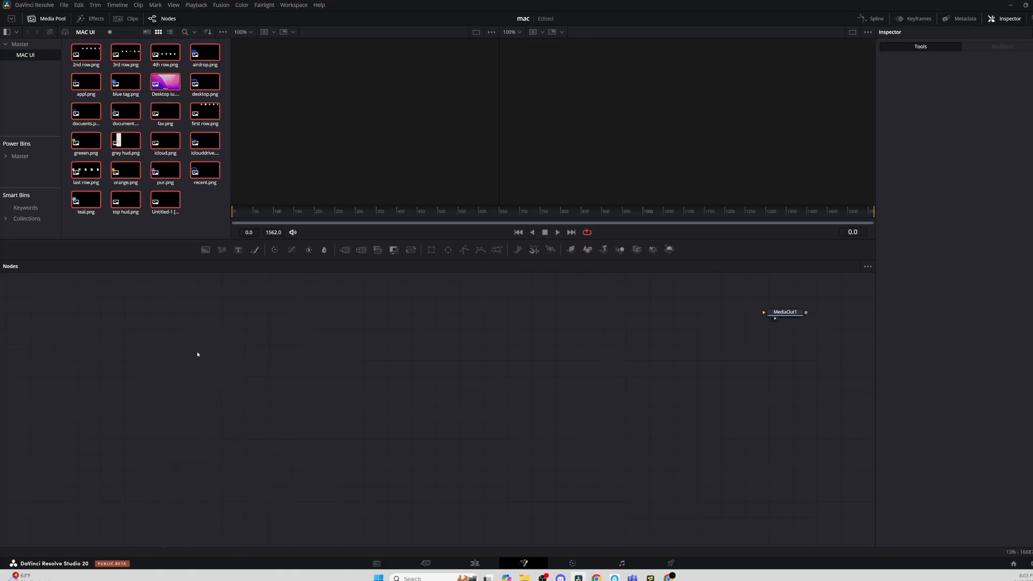
{"action": "left_click", "coordinate": [198, 207]}
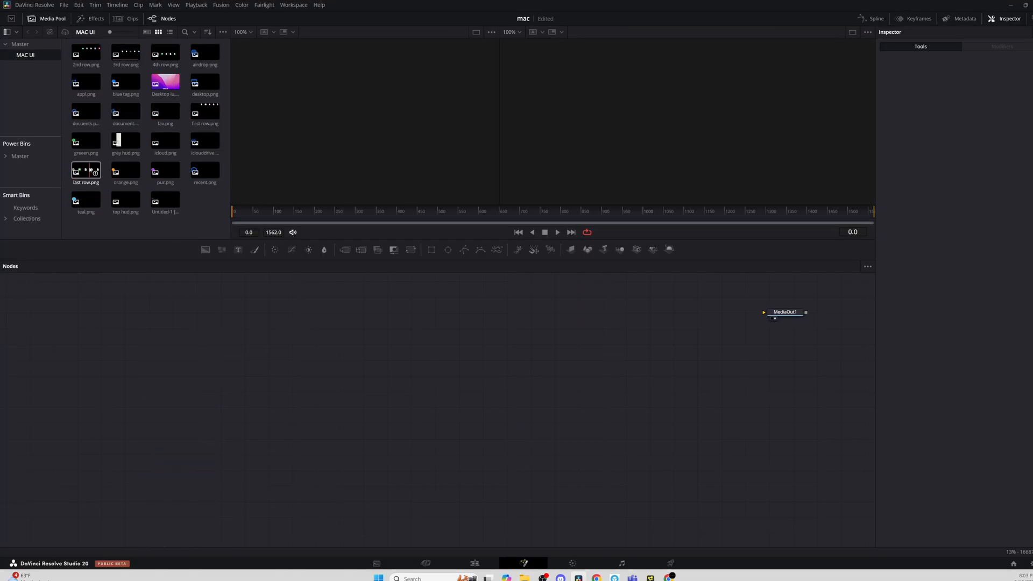
{"action": "left_click_drag", "start_coordinate": [126, 141], "coordinate": [147, 327]}
{"action": "left_click_drag", "start_coordinate": [785, 312], "coordinate": [665, 313]}
{"action": "left_click", "coordinate": [205, 250]}
{"action": "key", "text": "Delete"}
{"action": "left_click_drag", "start_coordinate": [793, 338], "coordinate": [765, 337]}
{"action": "left_click", "coordinate": [666, 313]}
{"action": "key", "text": "Delete"}
{"action": "scroll", "coordinate": [765, 340], "scroll_direction": "down", "scroll_amount": 2}
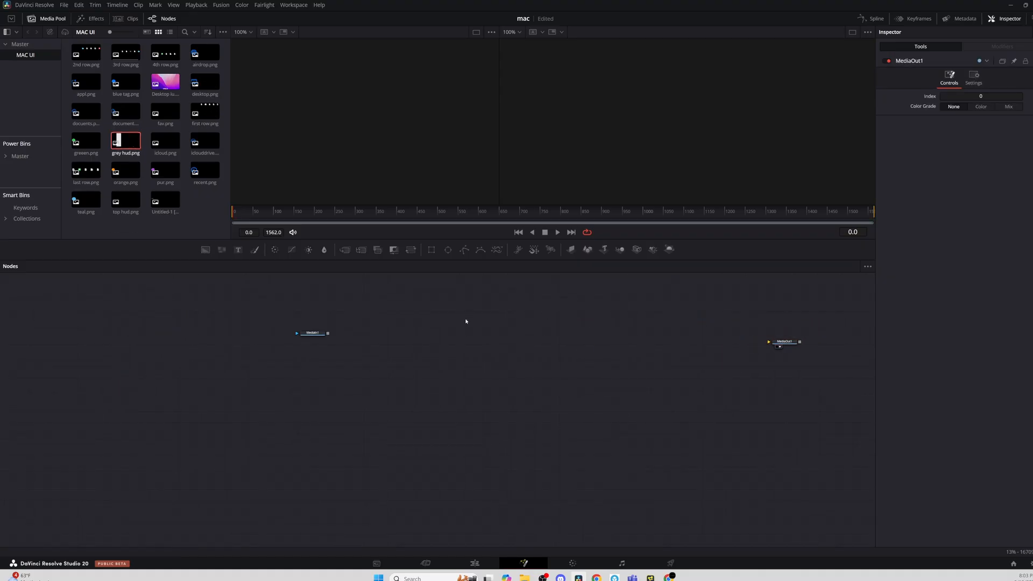
Add ImagePlane3D, Merge3D, Camera3D and Renderer3D nodes to the composition
{"action": "left_click", "coordinate": [574, 251]}
{"action": "left_click", "coordinate": [635, 252]}
{"action": "left_click_drag", "start_coordinate": [465, 340], "coordinate": [575, 277]}
{"action": "left_click_drag", "start_coordinate": [498, 329], "coordinate": [508, 333]}
{"action": "left_click", "coordinate": [653, 251]}
{"action": "mouse_move", "coordinate": [573, 346]}
{"action": "left_mouse_down"}
{"action": "mouse_move", "coordinate": [582, 335]}
{"action": "mouse_move", "coordinate": [770, 342]}
{"action": "mouse_move", "coordinate": [586, 341]}
{"action": "left_mouse_up"}
{"action": "key", "text": "Delete"}
{"action": "left_click", "coordinate": [669, 251]}
Arrange and connect the grey hud media through the image plane, 3D merge and renderer to MediaOut, with the camera feeding the merge
{"action": "left_click_drag", "start_coordinate": [509, 340], "coordinate": [576, 342]}
{"action": "left_click_drag", "start_coordinate": [508, 334], "coordinate": [521, 361]}
{"action": "left_click_drag", "start_coordinate": [465, 329], "coordinate": [404, 380]}
{"action": "left_click_drag", "start_coordinate": [522, 361], "coordinate": [517, 388]}
{"action": "left_click_drag", "start_coordinate": [585, 341], "coordinate": [612, 383]}
{"action": "left_click_drag", "start_coordinate": [790, 342], "coordinate": [812, 388]}
{"action": "left_click_drag", "start_coordinate": [576, 278], "coordinate": [601, 310]}
{"action": "left_click_drag", "start_coordinate": [612, 384], "coordinate": [610, 389]}
{"action": "left_click_drag", "start_coordinate": [318, 335], "coordinate": [403, 382]}
{"action": "left_click_drag", "start_coordinate": [318, 367], "coordinate": [331, 362]}
Display Merge3D1 in the free viewer and frame the image plane and camera in its perspective view
{"action": "left_click", "coordinate": [518, 388]}
{"action": "key", "text": "1"}
{"action": "left_click", "coordinate": [364, 117]}
{"action": "left_click_drag", "start_coordinate": [364, 127], "coordinate": [365, 212]}
{"action": "scroll", "coordinate": [401, 173], "scroll_direction": "down", "scroll_amount": 3}
{"action": "mouse_move", "coordinate": [400, 173]}
{"action": "left_mouse_down"}
{"action": "mouse_move", "coordinate": [488, 153]}
{"action": "mouse_move", "coordinate": [406, 169]}
{"action": "left_mouse_up"}
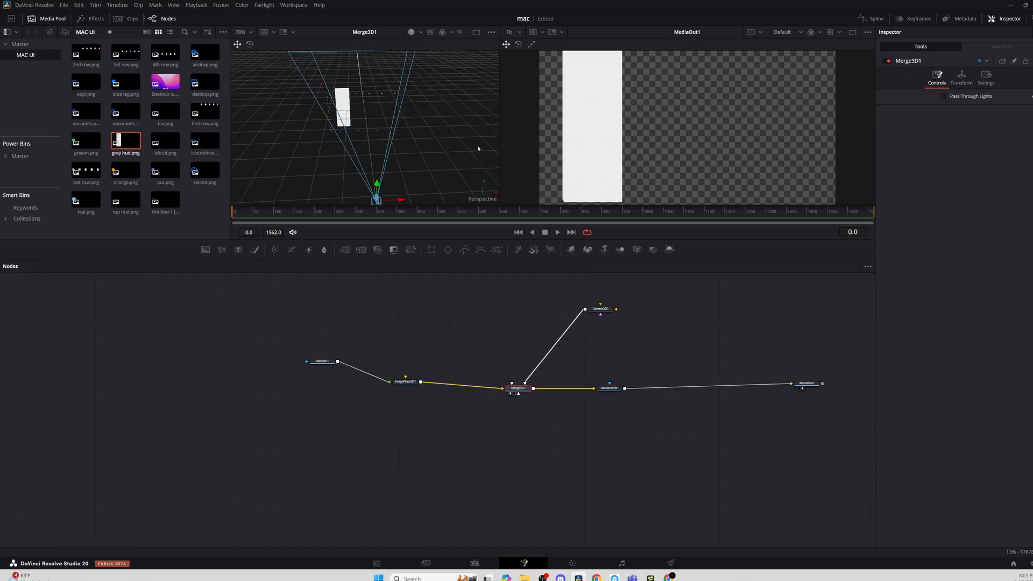
{"action": "scroll", "coordinate": [663, 93], "scroll_direction": "down", "scroll_amount": 3}
Adjust the transform of ImagePlane3D1, which carries the grey hud image
{"action": "left_click", "coordinate": [405, 382]}
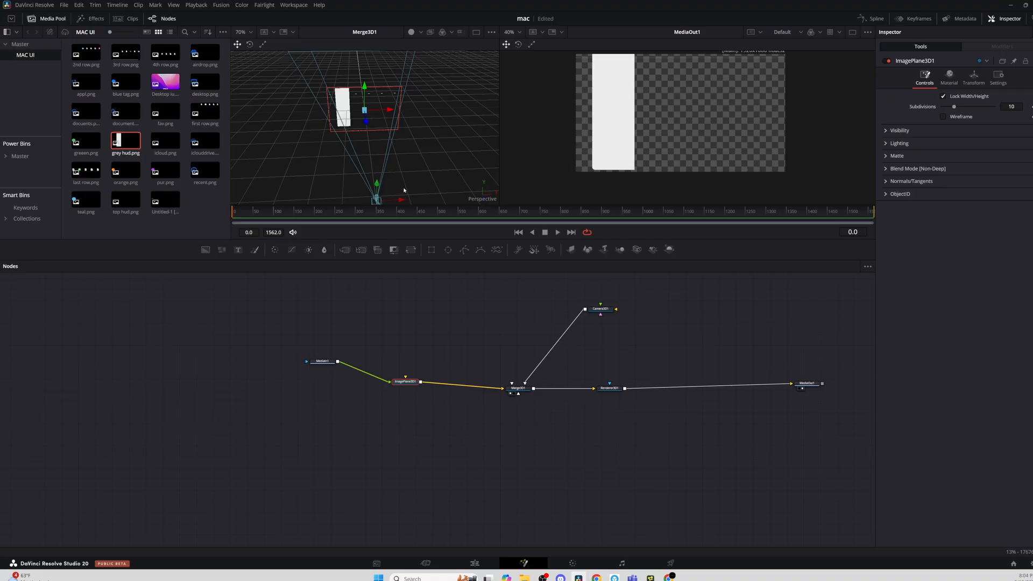
{"action": "left_click", "coordinate": [973, 78]}
{"action": "left_click_drag", "start_coordinate": [1012, 229], "coordinate": [1002, 229]}
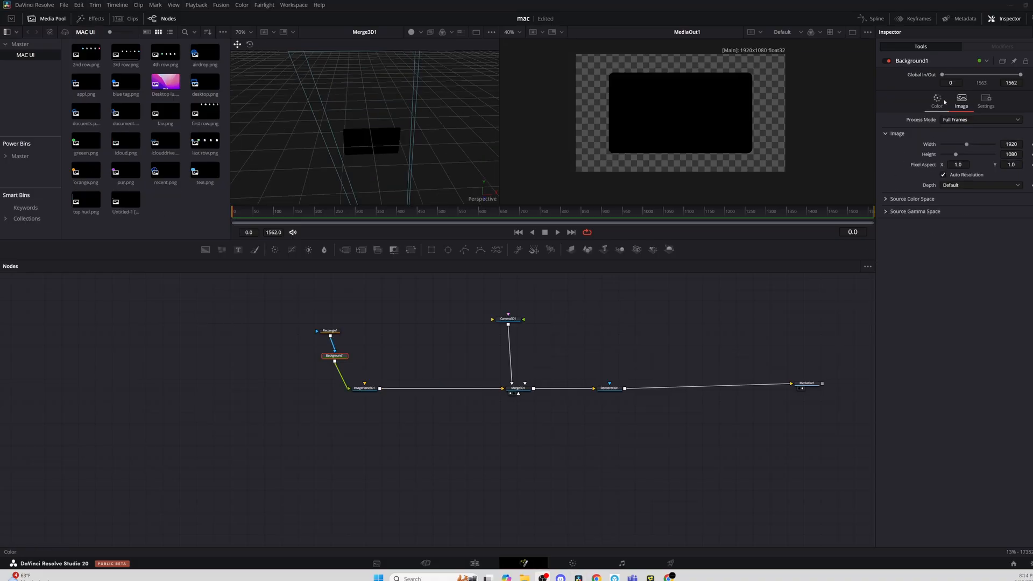
Set the Background1 color to white (#ffffff)
{"action": "left_click", "coordinate": [937, 100]}
{"action": "left_click", "coordinate": [964, 144]}
{"action": "left_click_drag", "start_coordinate": [703, 345], "coordinate": [703, 297]}
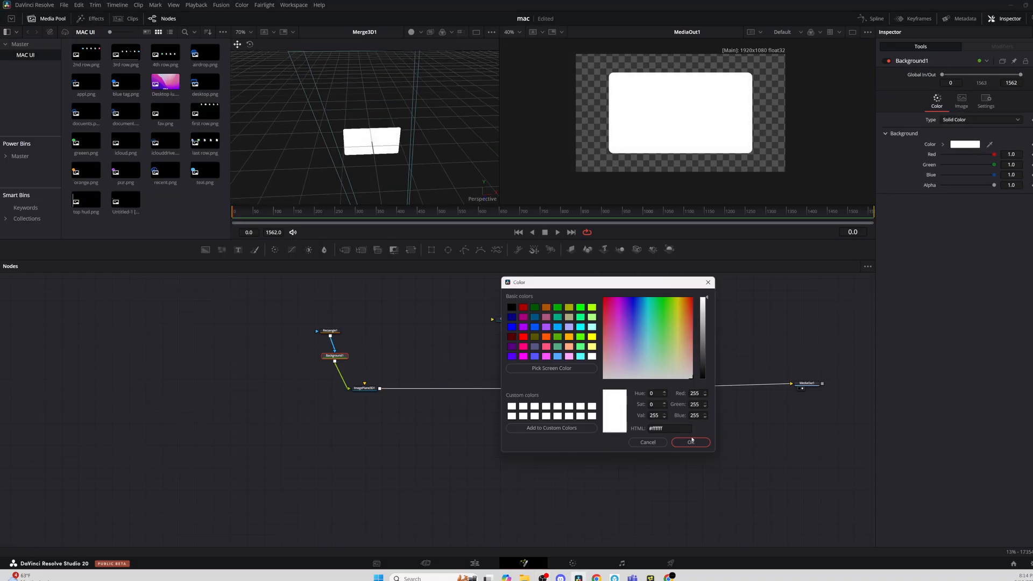
{"action": "left_click", "coordinate": [691, 442]}
Enlarge the viewer area and examine the white rounded panel in both the 3D and rendered views
{"action": "scroll", "coordinate": [683, 149], "scroll_direction": "up", "scroll_amount": 2}
{"action": "scroll", "coordinate": [683, 149], "scroll_direction": "up", "scroll_amount": 2}
{"action": "left_click_drag", "start_coordinate": [573, 261], "coordinate": [576, 279]}
{"action": "scroll", "coordinate": [422, 173], "scroll_direction": "down", "scroll_amount": 3}
{"action": "scroll", "coordinate": [418, 173], "scroll_direction": "down", "scroll_amount": 2}
{"action": "left_click", "coordinate": [34, 19]}
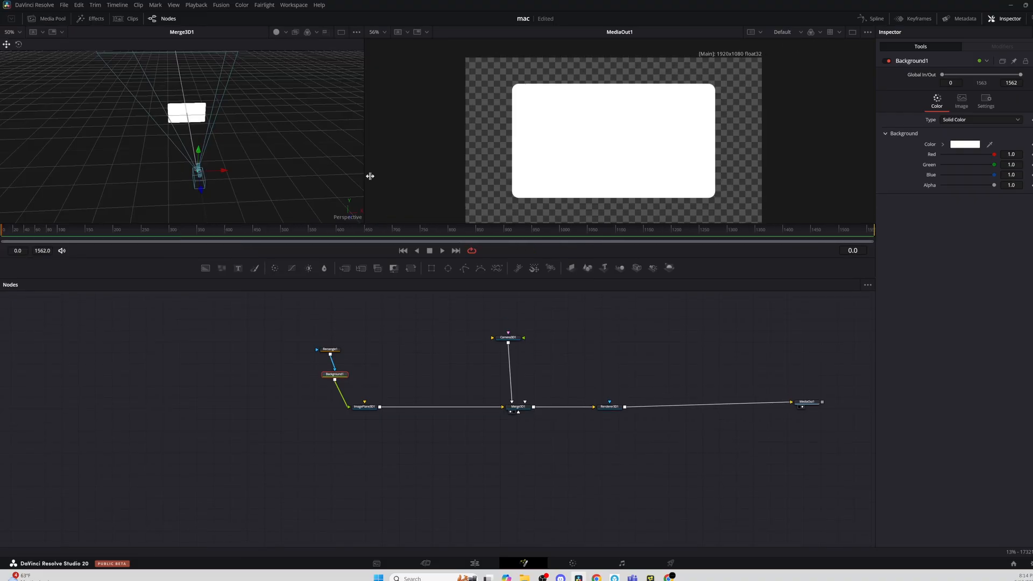
{"action": "scroll", "coordinate": [261, 154], "scroll_direction": "down", "scroll_amount": 3}
{"action": "scroll", "coordinate": [216, 159], "scroll_direction": "up", "scroll_amount": 5}
{"action": "scroll", "coordinate": [208, 159], "scroll_direction": "down", "scroll_amount": 2}
{"action": "left_click_drag", "start_coordinate": [208, 161], "coordinate": [304, 166]}
{"action": "right_click", "coordinate": [310, 166]}
{"action": "left_click", "coordinate": [528, 291]}
{"action": "left_click", "coordinate": [33, 19]}
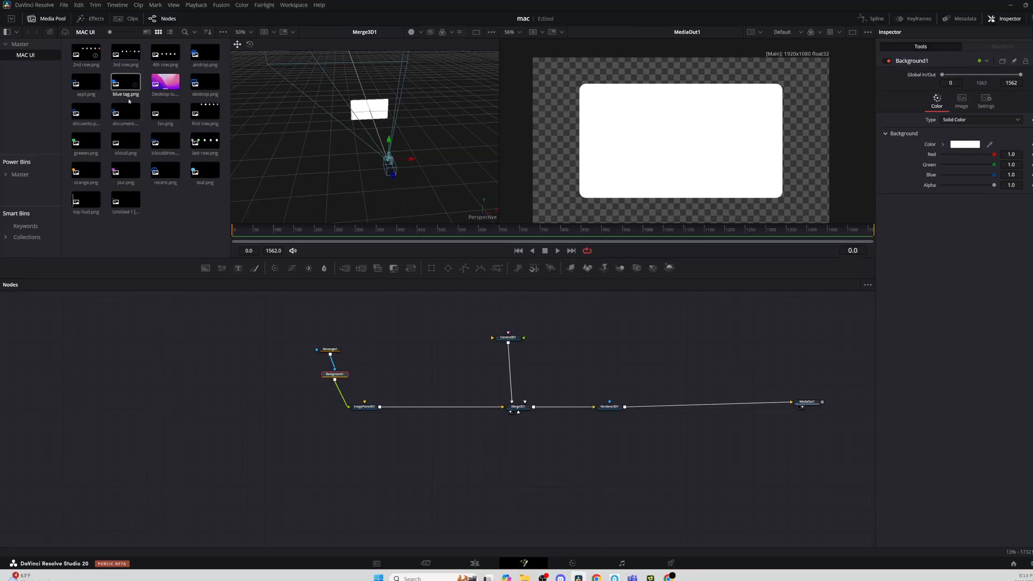
Duplicate the Rectangle, Background and ImagePlane3D chain, connect the copy to Merge3D1 and lay its nodes out below the original
{"action": "left_click", "coordinate": [165, 331]}
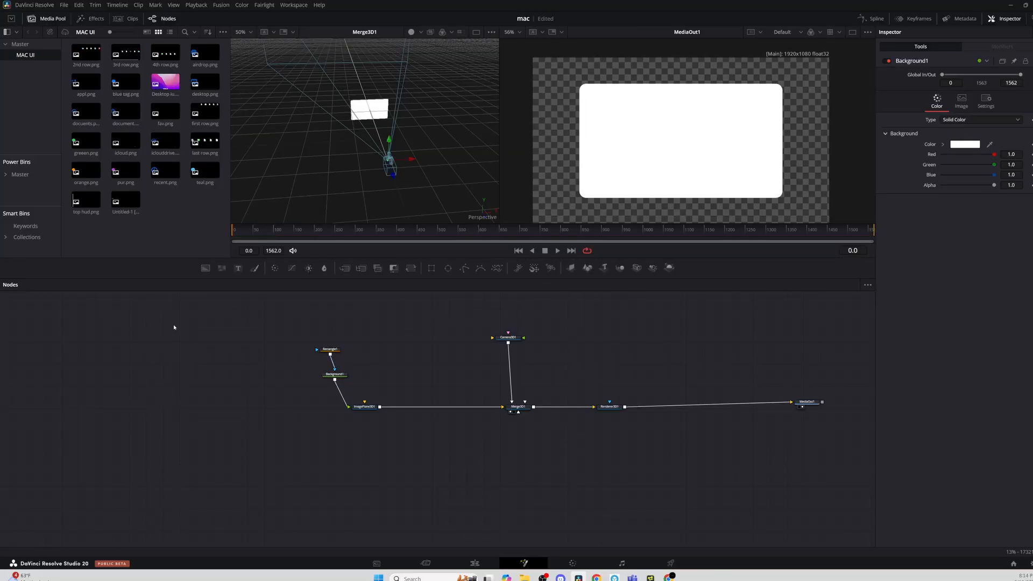
{"action": "left_click_drag", "start_coordinate": [299, 334], "coordinate": [379, 411]}
{"action": "key", "text": "ctrl+c"}
{"action": "key", "text": "ctrl+v"}
{"action": "left_click", "coordinate": [455, 478]}
{"action": "left_click_drag", "start_coordinate": [416, 469], "coordinate": [518, 412]}
{"action": "left_click_drag", "start_coordinate": [370, 437], "coordinate": [330, 485]}
{"action": "left_click_drag", "start_coordinate": [366, 412], "coordinate": [306, 459]}
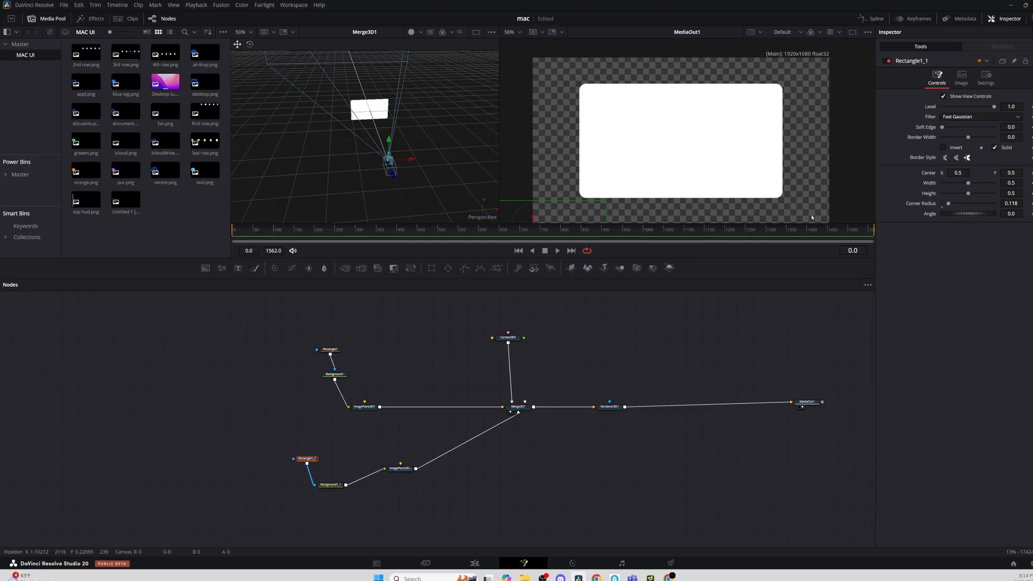
Set the duplicated background's color to light grey, about 0.91 for red, green and blue
{"action": "left_click", "coordinate": [330, 484]}
{"action": "left_click", "coordinate": [965, 144]}
{"action": "left_click_drag", "start_coordinate": [702, 303], "coordinate": [702, 305]}
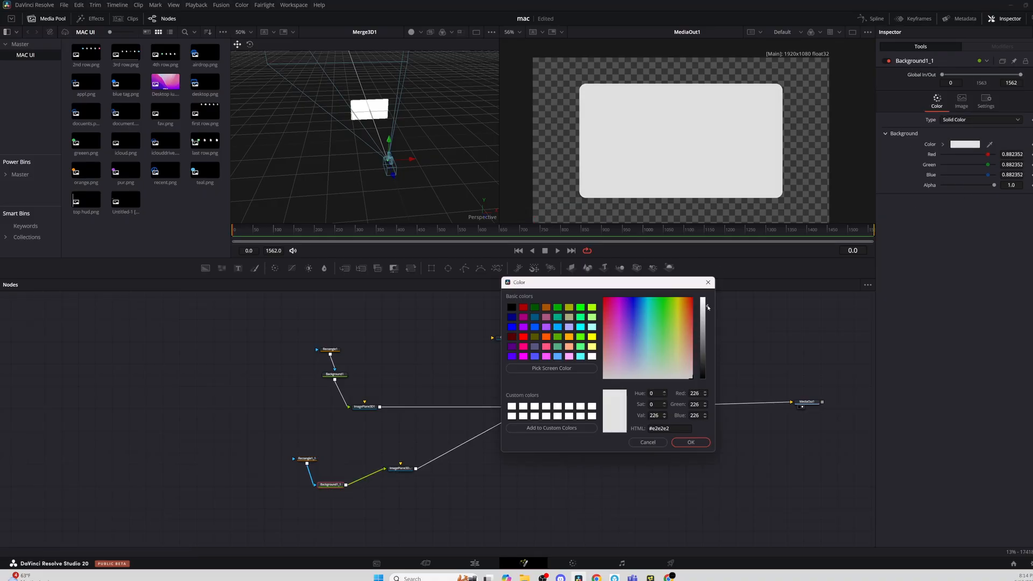
{"action": "left_click", "coordinate": [691, 443]}
Move the duplicated image plane slightly toward the camera along its Z axis
{"action": "left_click", "coordinate": [307, 459]}
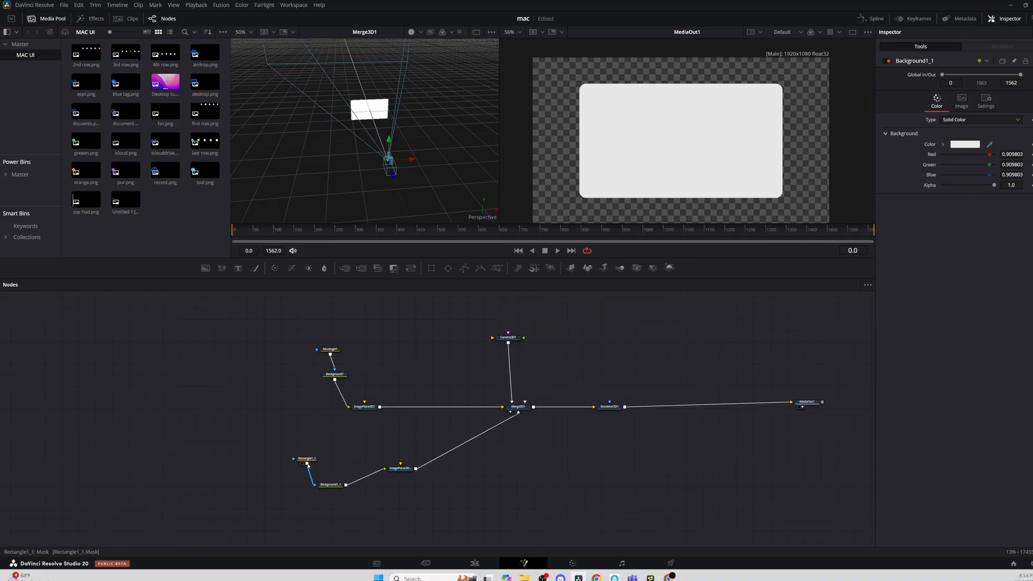
{"action": "left_click", "coordinate": [400, 468]}
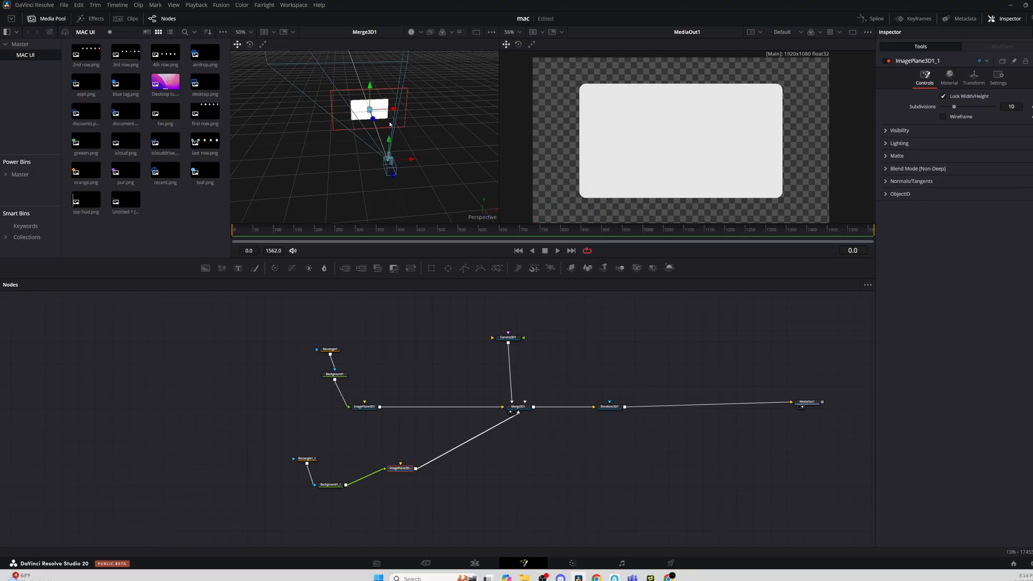
{"action": "left_click", "coordinate": [306, 460]}
{"action": "left_click", "coordinate": [397, 469]}
{"action": "left_click_drag", "start_coordinate": [372, 121], "coordinate": [372, 124]}
Try shaping the duplicated rectangle into a sidebar with width 0.071, height 0.484 and center X 0.294
{"action": "left_click", "coordinate": [307, 459]}
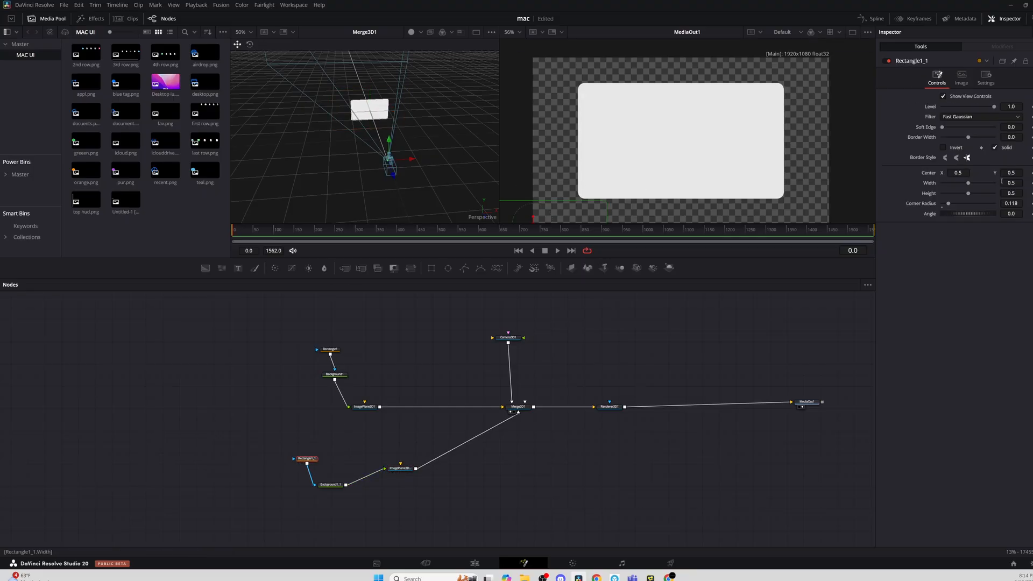
{"action": "left_click_drag", "start_coordinate": [966, 184], "coordinate": [847, 173]}
{"action": "left_click_drag", "start_coordinate": [1011, 173], "coordinate": [1002, 194]}
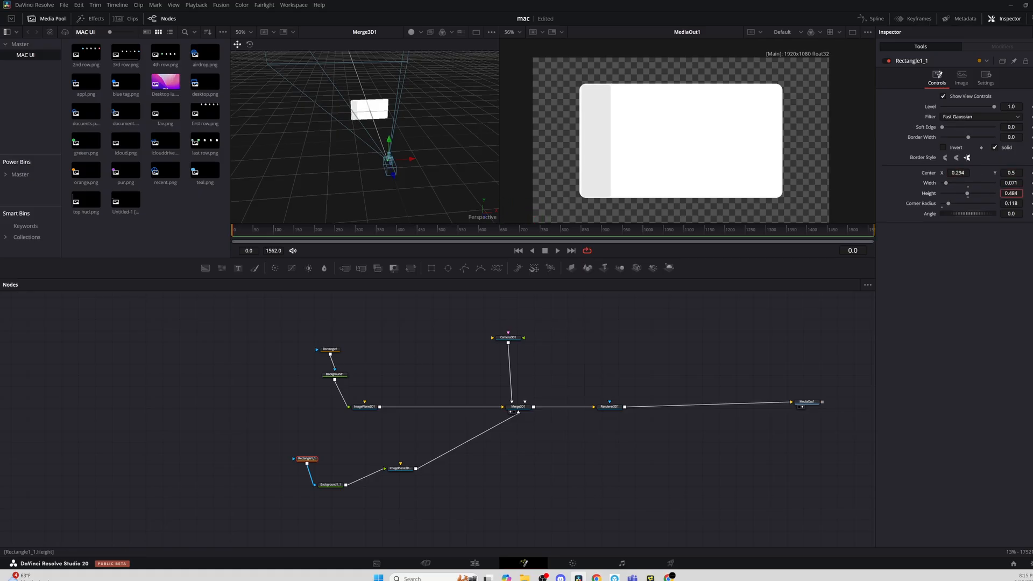
Undo the last center and height changes on the duplicated rectangle
{"action": "key", "text": "ctrl+z"}
{"action": "key", "text": "ctrl+z"}
{"action": "key", "text": "ctrl+z"}
{"action": "key", "text": "ctrl+z"}
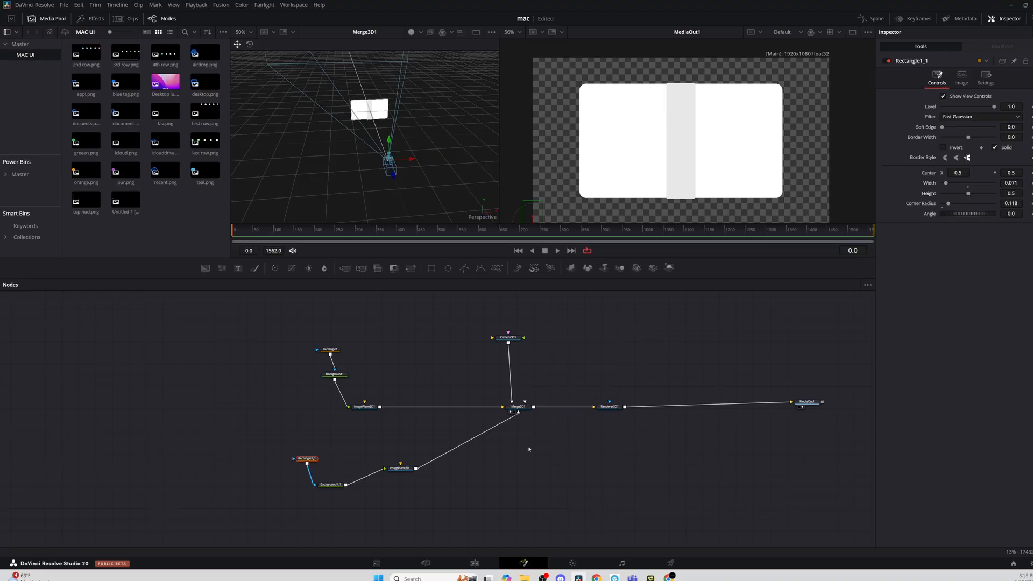
Set the grey rectangle's width to 0.098, height to 0.492 and center X to 0.304
{"action": "left_click_drag", "start_coordinate": [1011, 184], "coordinate": [796, 183]}
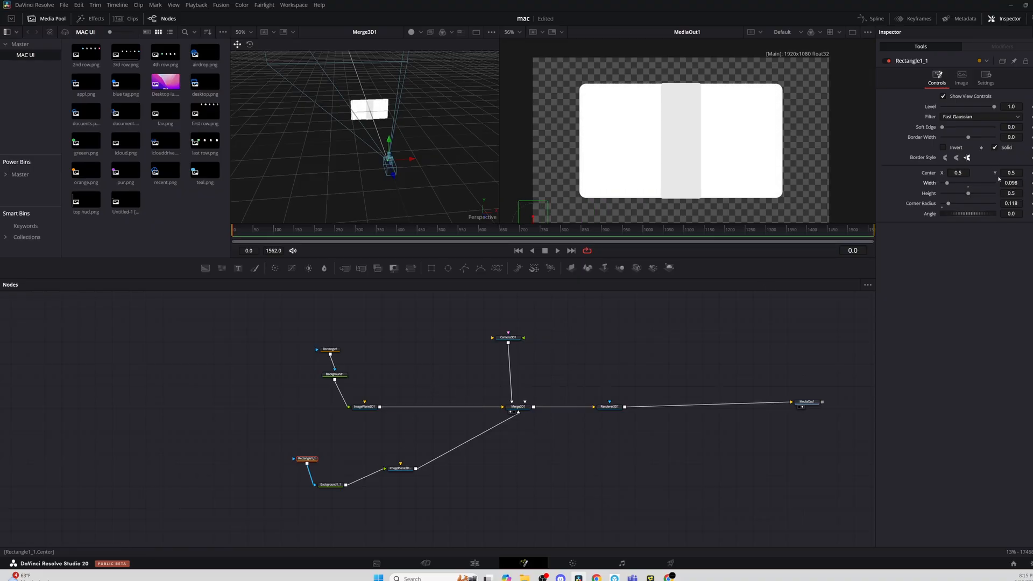
{"action": "scroll", "coordinate": [751, 138], "scroll_direction": "up", "scroll_amount": 2}
{"action": "left_click_drag", "start_coordinate": [1010, 193], "coordinate": [872, 172]}
{"action": "key", "text": "ctrl+z"}
{"action": "scroll", "coordinate": [618, 159], "scroll_direction": "down", "scroll_amount": 1}
{"action": "scroll", "coordinate": [598, 162], "scroll_direction": "down", "scroll_amount": 2}
{"action": "scroll", "coordinate": [590, 164], "scroll_direction": "up", "scroll_amount": 2}
Set the grey rectangle's corner radius to 0.189 and try a center Y of 0.493
{"action": "left_click_drag", "start_coordinate": [951, 204], "coordinate": [953, 204]}
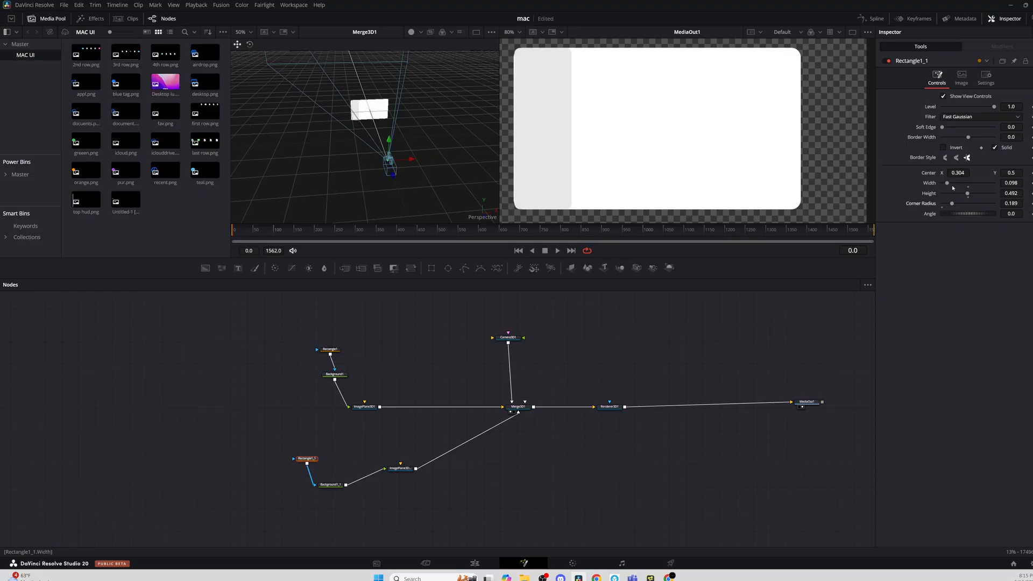
{"action": "left_click_drag", "start_coordinate": [1008, 172], "coordinate": [1004, 173]}
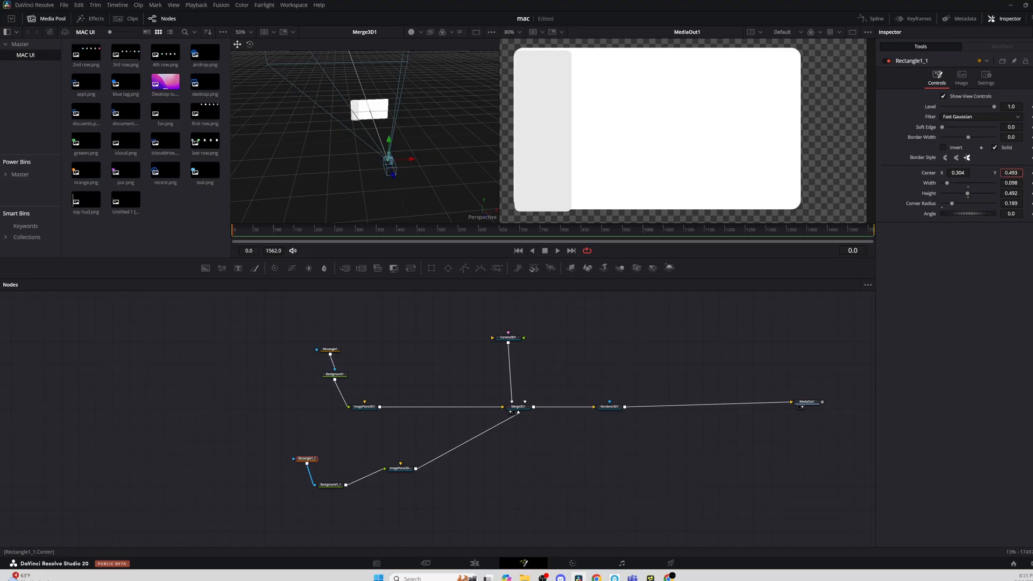
{"action": "scroll", "coordinate": [564, 217], "scroll_direction": "up", "scroll_amount": 2}
{"action": "right_click", "coordinate": [576, 214]}
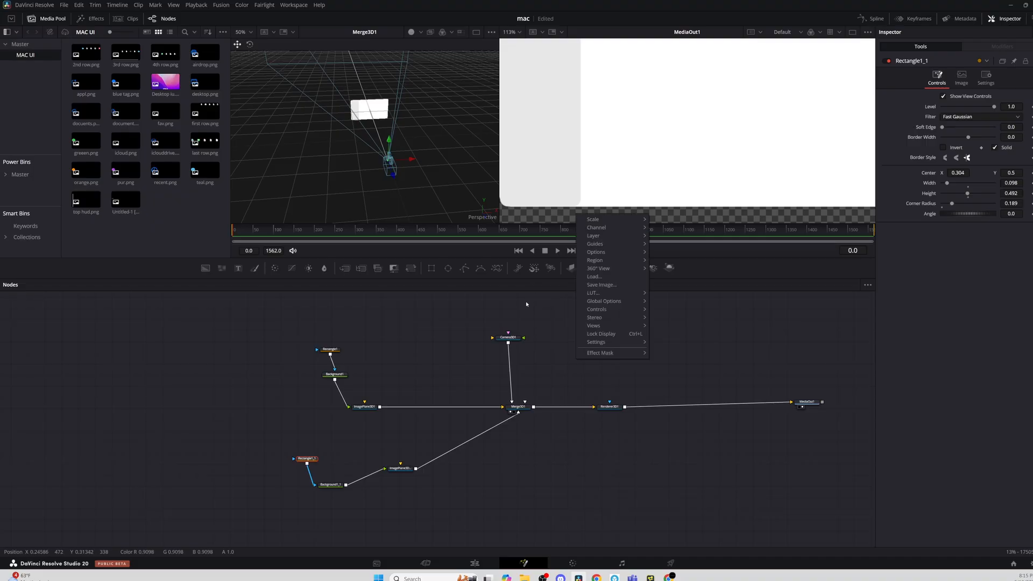
{"action": "left_click", "coordinate": [528, 304]}
{"action": "scroll", "coordinate": [366, 145], "scroll_direction": "up", "scroll_amount": 5}
{"action": "scroll", "coordinate": [368, 149], "scroll_direction": "down", "scroll_amount": 4}
{"action": "scroll", "coordinate": [639, 187], "scroll_direction": "down", "scroll_amount": 2}
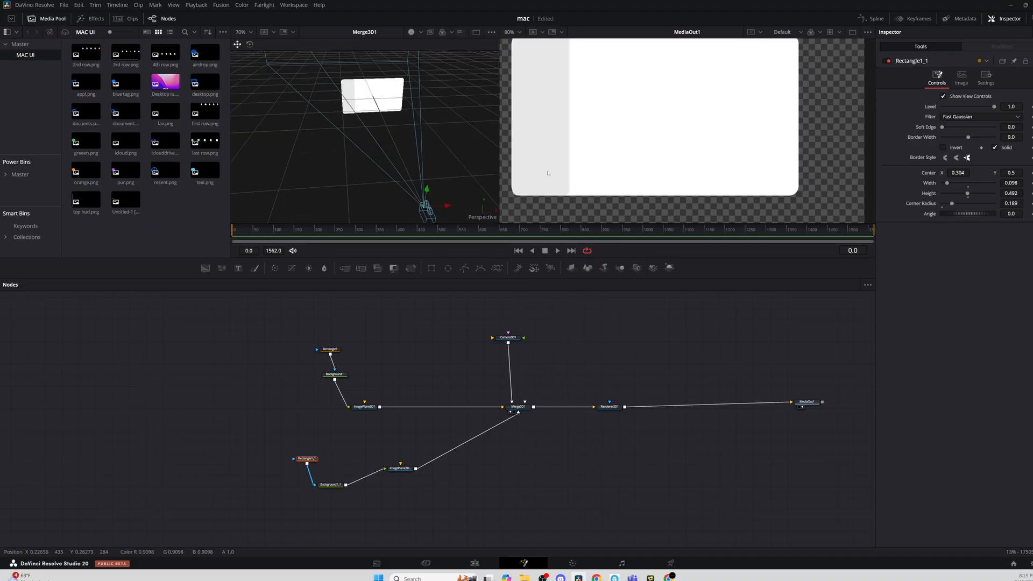
Refine the grey rectangle's width to 0.105 and height to 0.493 to fit the white panel's edge
{"action": "left_click_drag", "start_coordinate": [1011, 183], "coordinate": [1014, 183]}
{"action": "scroll", "coordinate": [669, 210], "scroll_direction": "up", "scroll_amount": 2}
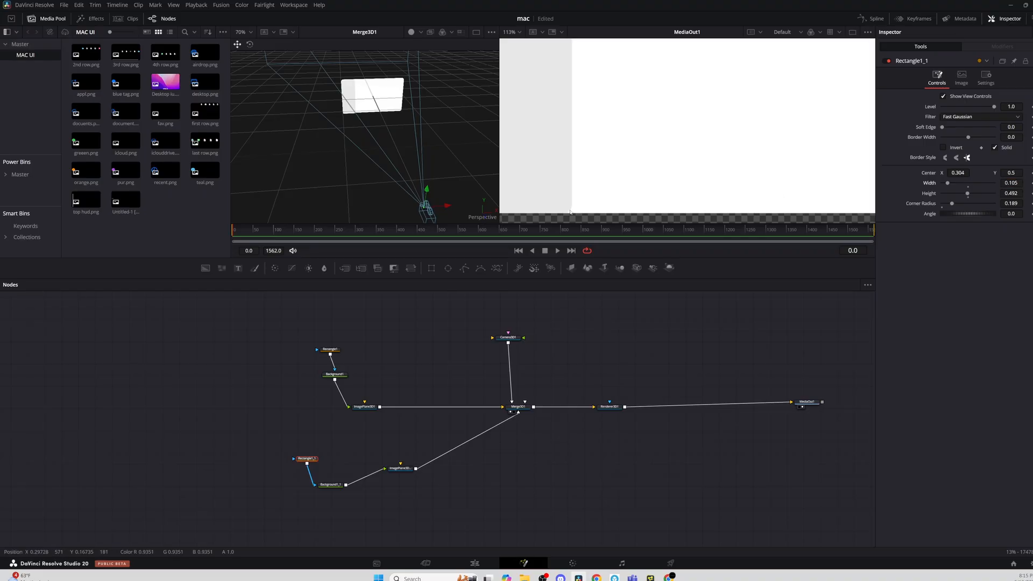
{"action": "left_click_drag", "start_coordinate": [1012, 193], "coordinate": [1014, 192]}
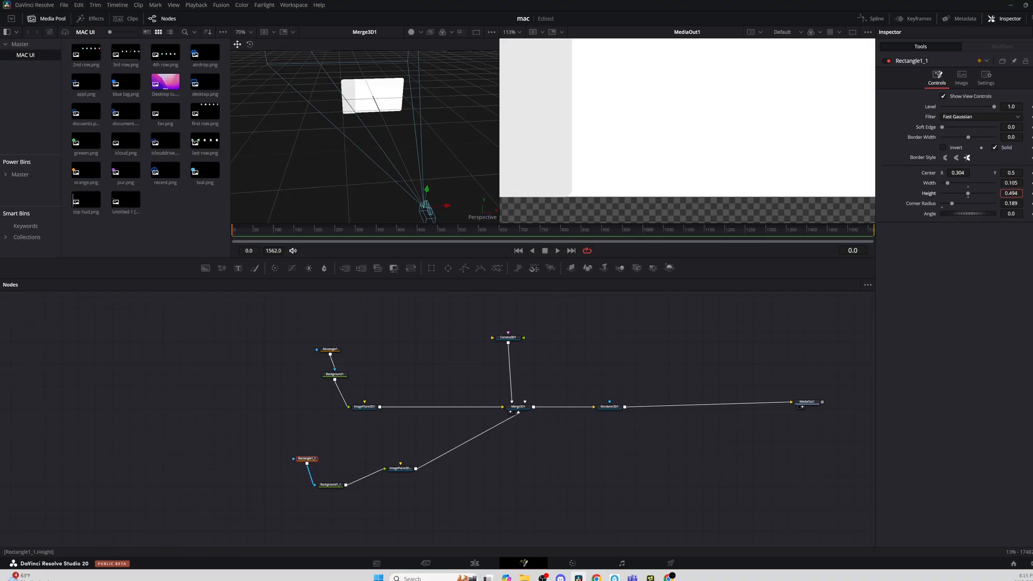
{"action": "scroll", "coordinate": [554, 207], "scroll_direction": "down", "scroll_amount": 2}
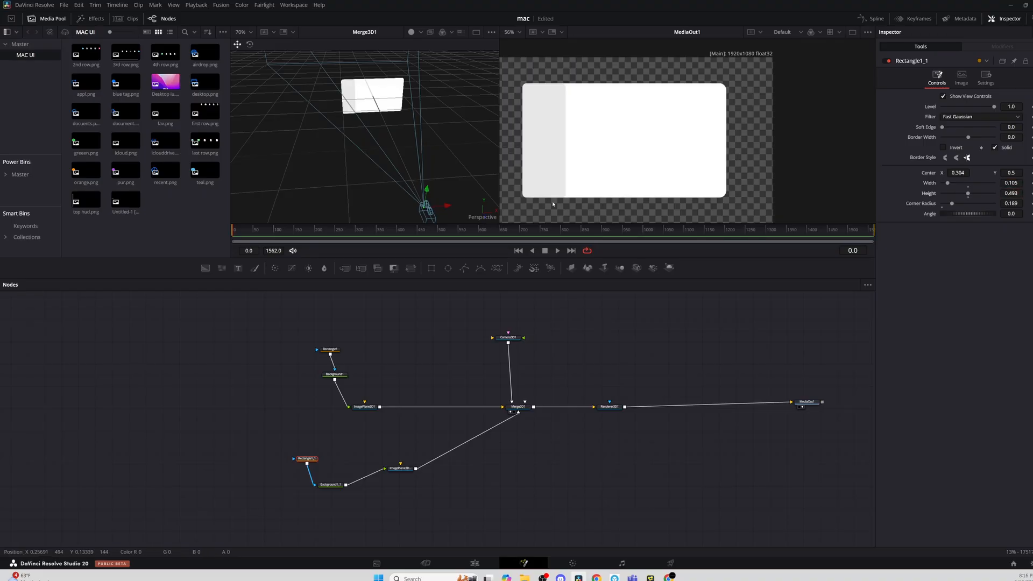
Add orange.png to the composition and connect a copy of the grey panel's image plane to Merge3D1
{"action": "left_click", "coordinate": [643, 356]}
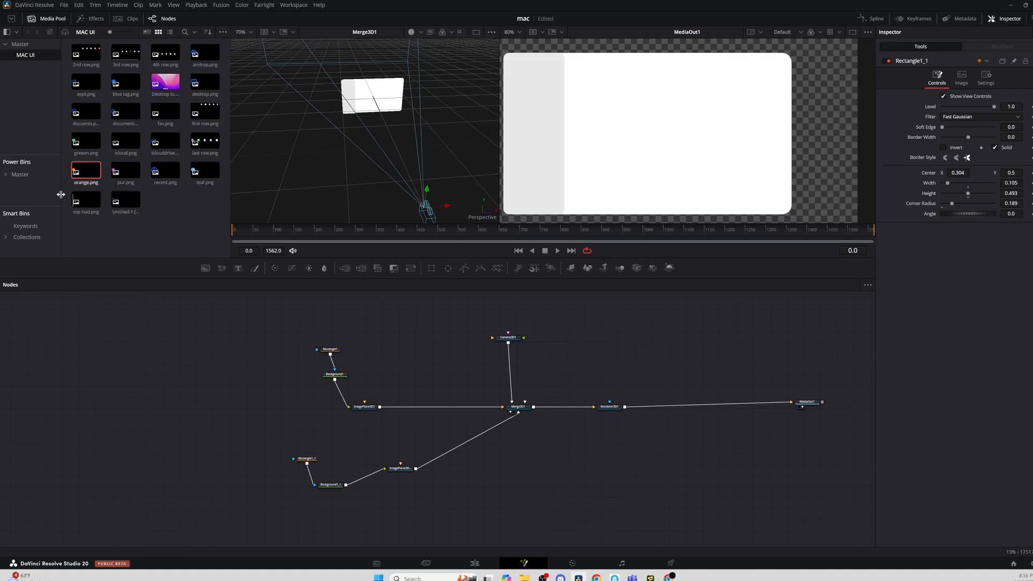
{"action": "left_click_drag", "start_coordinate": [83, 172], "coordinate": [383, 362]}
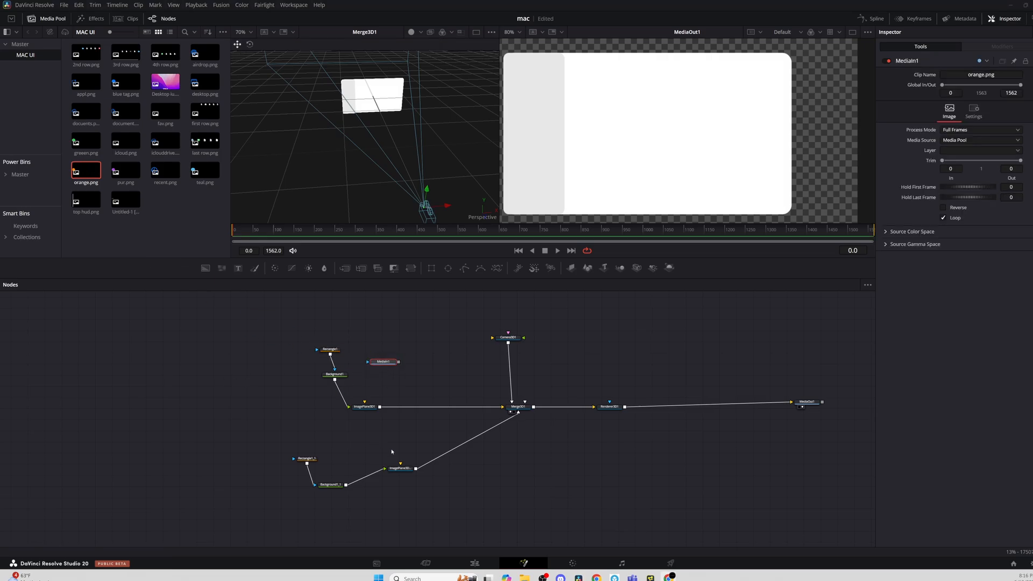
{"action": "left_click", "coordinate": [401, 468]}
{"action": "key", "text": "ctrl+c"}
{"action": "left_click", "coordinate": [417, 370]}
{"action": "key", "text": "ctrl+v"}
{"action": "left_click_drag", "start_coordinate": [434, 370], "coordinate": [490, 489]}
Remove the orange.png node and feed Untitled-1 [Recovered].png into the new image plane instead
{"action": "left_click_drag", "start_coordinate": [383, 362], "coordinate": [474, 491]}
{"action": "key", "text": "ctrl+z"}
{"action": "left_click", "coordinate": [437, 510]}
{"action": "key", "text": "Delete"}
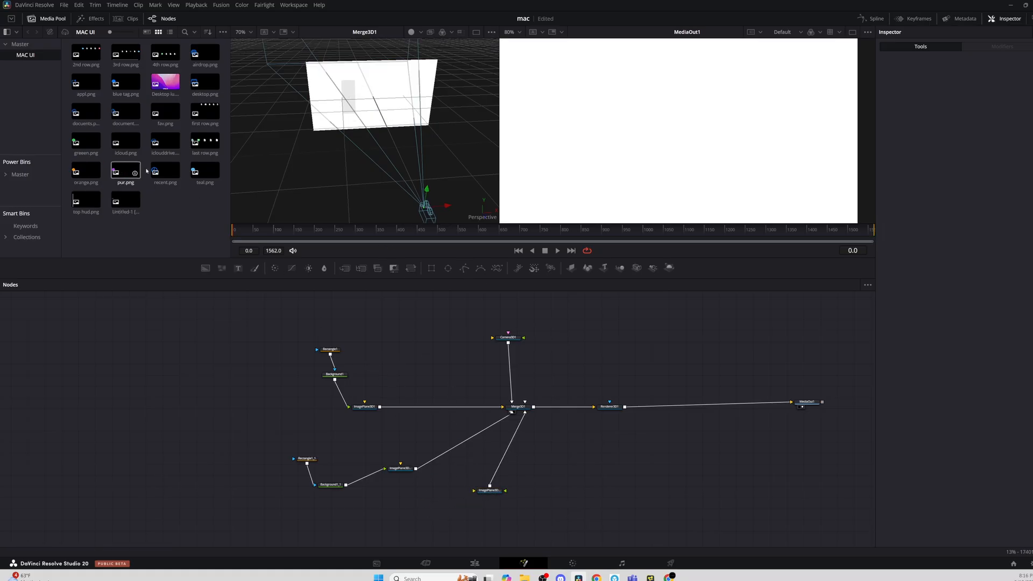
{"action": "left_click_drag", "start_coordinate": [125, 201], "coordinate": [432, 492]}
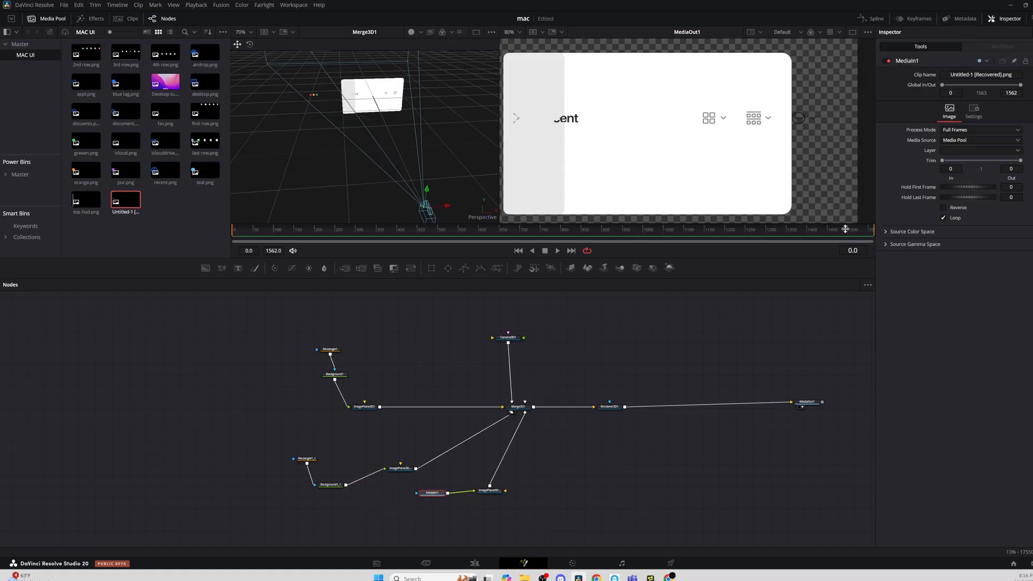
Scale the toolbar's image plane to 0.472 and place it along the white window's upper edge
{"action": "left_click", "coordinate": [489, 490]}
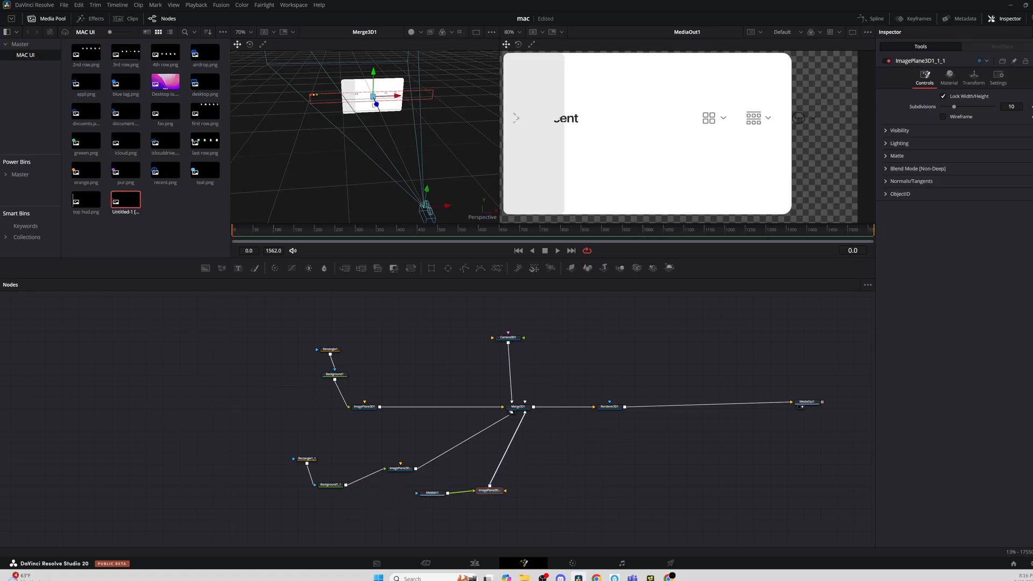
{"action": "left_click", "coordinate": [973, 78]}
{"action": "left_click_drag", "start_coordinate": [1011, 228], "coordinate": [787, 189]}
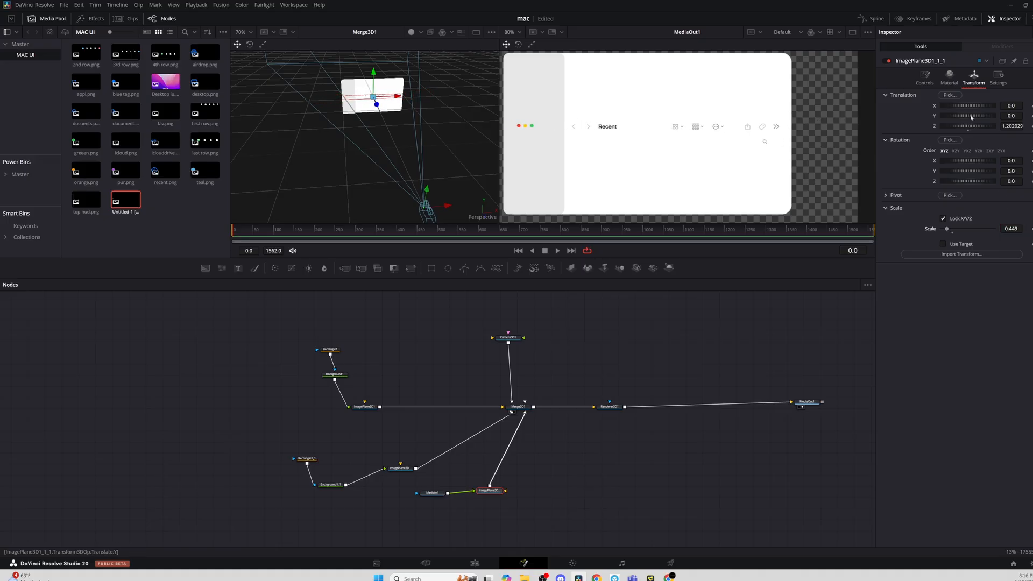
{"action": "left_click_drag", "start_coordinate": [373, 76], "coordinate": [397, 83]}
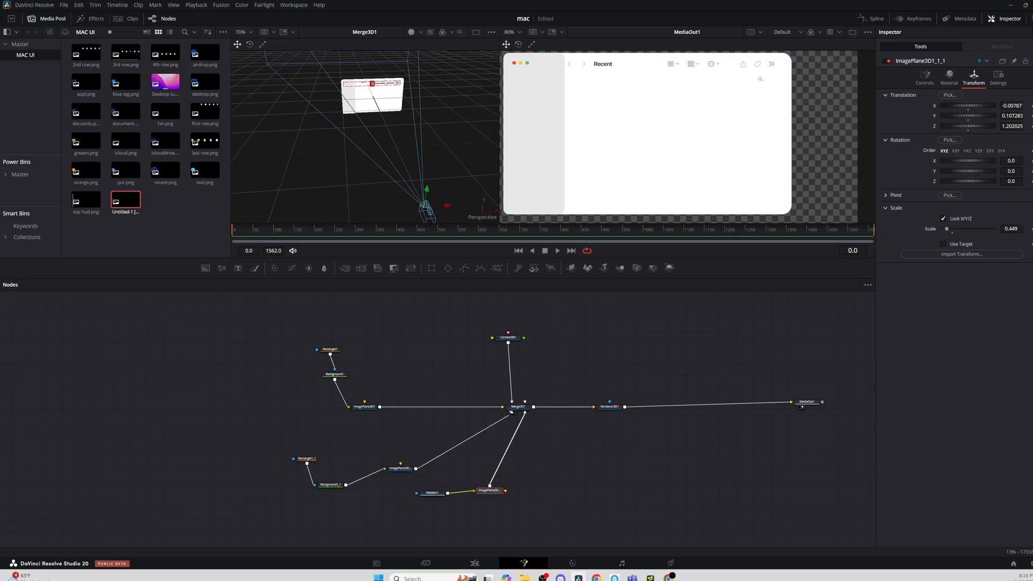
{"action": "left_click_drag", "start_coordinate": [1008, 228], "coordinate": [1016, 228]}
{"action": "left_click_drag", "start_coordinate": [1011, 228], "coordinate": [1012, 228]}
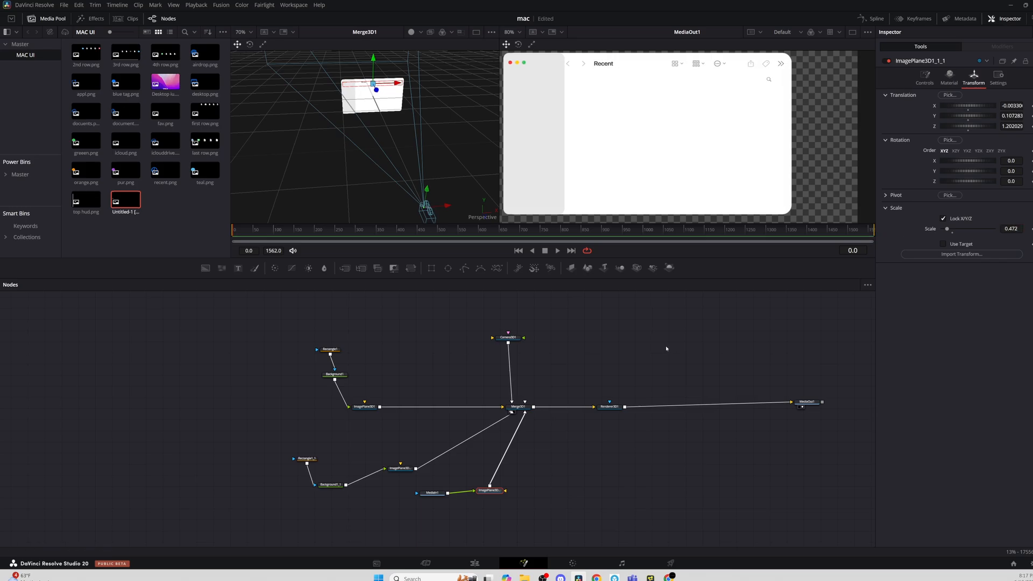
{"action": "left_click", "coordinate": [370, 65]}
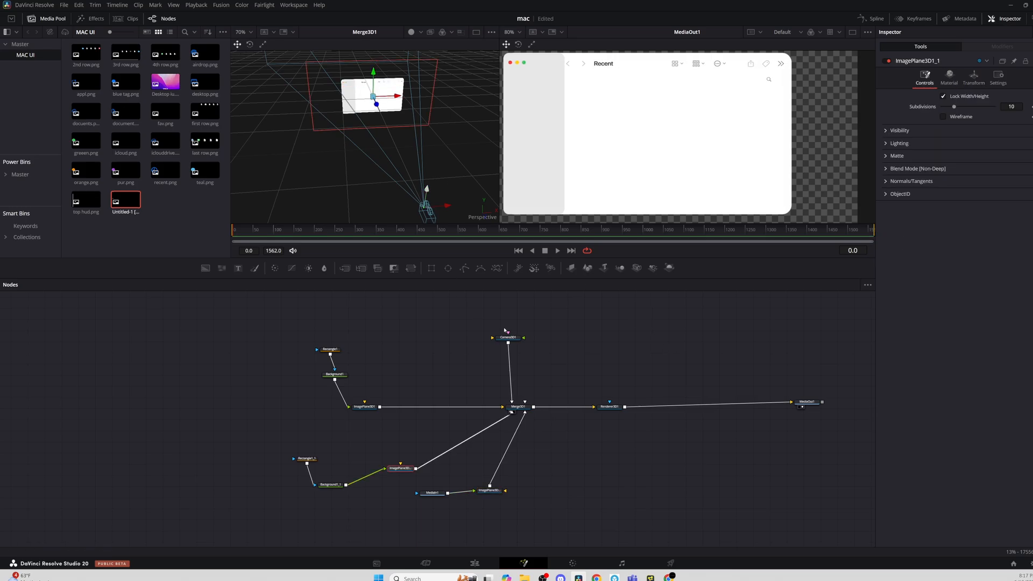
{"action": "left_click", "coordinate": [491, 491]}
{"action": "left_click_drag", "start_coordinate": [373, 57], "coordinate": [374, 58]}
Add last row.png and connect it to Merge3D1 through a copy of the toolbar's image plane
{"action": "left_click_drag", "start_coordinate": [212, 144], "coordinate": [518, 407]}
{"action": "left_click", "coordinate": [490, 491]}
{"action": "key", "text": "ctrl+c"}
{"action": "left_click", "coordinate": [581, 473]}
{"action": "key", "text": "ctrl+v"}
{"action": "left_click_drag", "start_coordinate": [598, 498], "coordinate": [587, 474]}
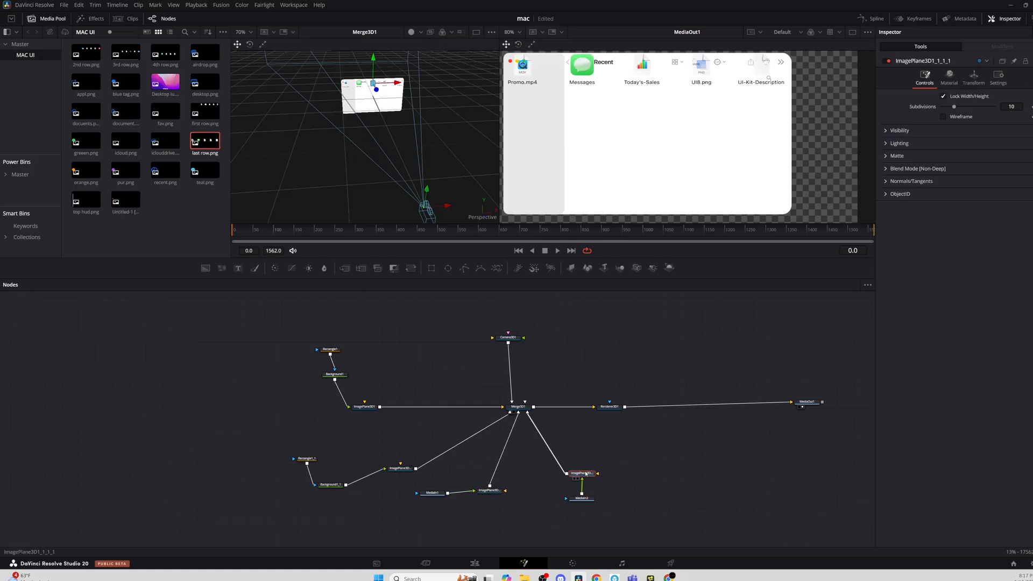
Scale the last row.png plane to 0.329 and place it under the toolbar at about X 0.036, Y 0.068
{"action": "left_click", "coordinate": [973, 77]}
{"action": "left_click_drag", "start_coordinate": [373, 57], "coordinate": [374, 72]}
{"action": "left_click_drag", "start_coordinate": [946, 229], "coordinate": [944, 229]}
{"action": "left_click", "coordinate": [400, 469]}
{"action": "left_click", "coordinate": [582, 475]}
{"action": "left_click_drag", "start_coordinate": [969, 117], "coordinate": [964, 117]}
{"action": "left_click", "coordinate": [577, 454]}
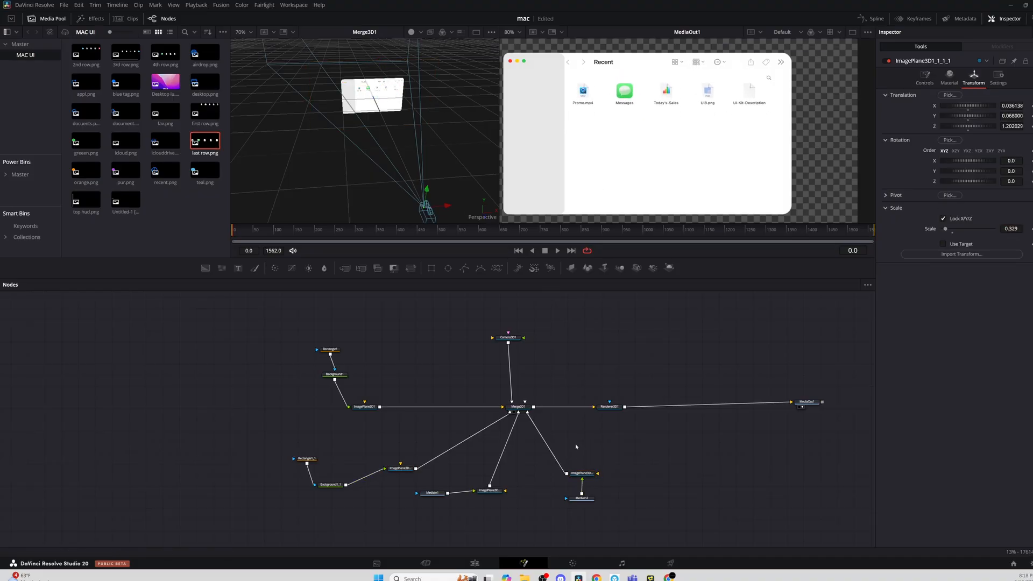
Add first row.png on another copied image plane, scaled to 0.495 and placed below the first icon row
{"action": "left_click_drag", "start_coordinate": [205, 112], "coordinate": [519, 407]}
{"action": "left_click", "coordinate": [618, 459]}
{"action": "key", "text": "ctrl+v"}
{"action": "left_click_drag", "start_coordinate": [630, 444], "coordinate": [653, 445]}
{"action": "left_click", "coordinate": [618, 459]}
{"action": "left_click_drag", "start_coordinate": [1007, 228], "coordinate": [1017, 228]}
{"action": "left_click_drag", "start_coordinate": [968, 116], "coordinate": [963, 116]}
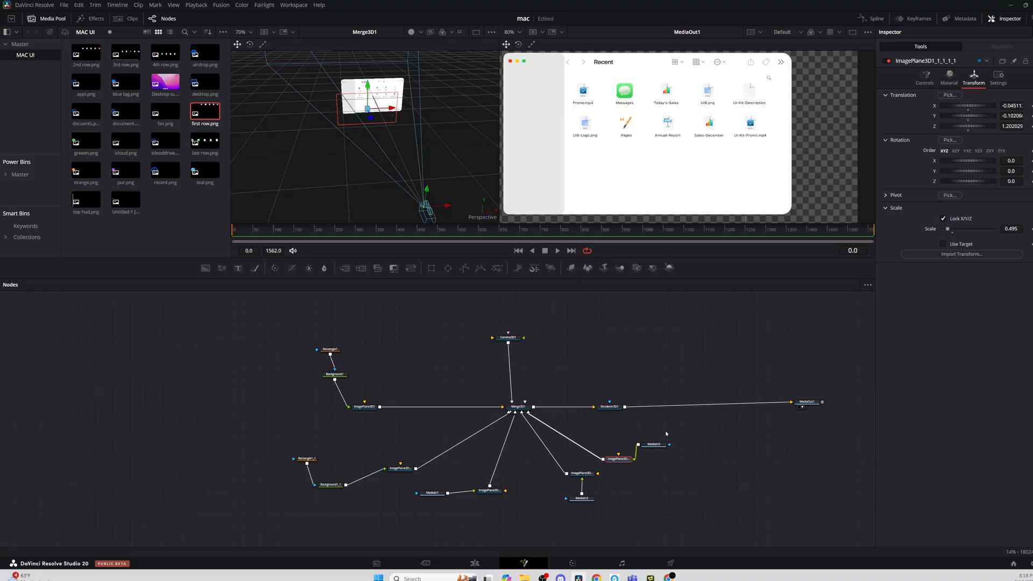
Replace the image plane for first row.png with a fresh copy connected to Merge3D1
{"action": "left_click", "coordinate": [582, 473]}
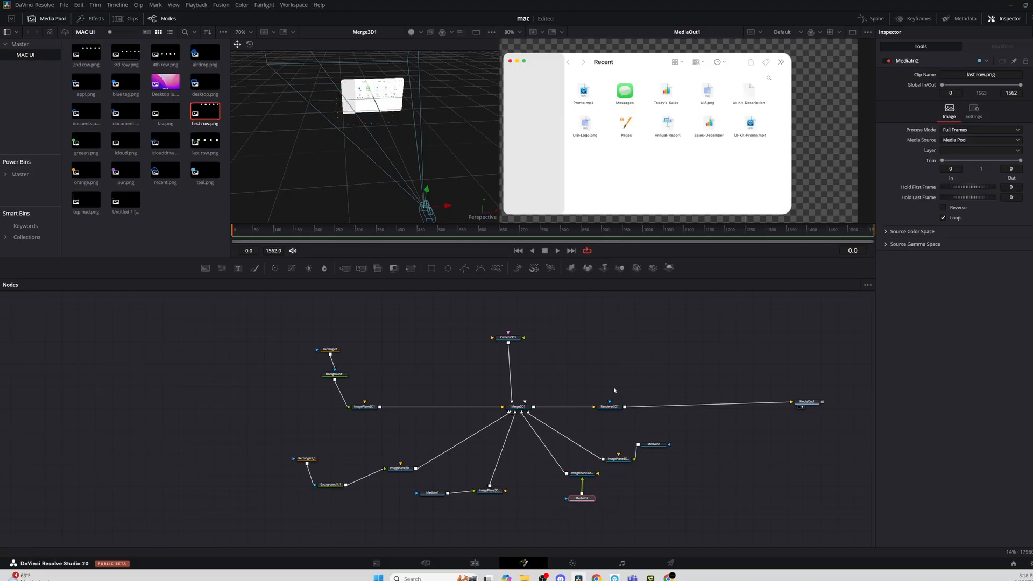
{"action": "left_click", "coordinate": [618, 459]}
{"action": "left_click_drag", "start_coordinate": [653, 445], "coordinate": [519, 407]}
{"action": "left_click", "coordinate": [618, 460]}
{"action": "key", "text": "Delete"}
{"action": "key", "text": "ctrl+v"}
{"action": "left_click_drag", "start_coordinate": [673, 459], "coordinate": [610, 447]}
{"action": "left_click", "coordinate": [608, 447]}
Scale the first row.png plane to 0.506 and align its icons beneath the row above at about X -0.046, Y -0.116
{"action": "left_click", "coordinate": [973, 78]}
{"action": "double_click", "coordinate": [1012, 229]}
{"action": "key", "text": "ctrl+v"}
{"action": "key", "text": "Return"}
{"action": "left_click_drag", "start_coordinate": [378, 64], "coordinate": [390, 124]}
{"action": "left_click_drag", "start_coordinate": [952, 229], "coordinate": [948, 230]}
{"action": "left_click_drag", "start_coordinate": [365, 101], "coordinate": [365, 91]}
{"action": "left_click_drag", "start_coordinate": [949, 229], "coordinate": [948, 230]}
{"action": "left_click_drag", "start_coordinate": [389, 114], "coordinate": [392, 114]}
{"action": "left_click_drag", "start_coordinate": [367, 90], "coordinate": [367, 86]}
{"action": "left_click_drag", "start_coordinate": [948, 229], "coordinate": [947, 229]}
{"action": "left_click", "coordinate": [390, 110]}
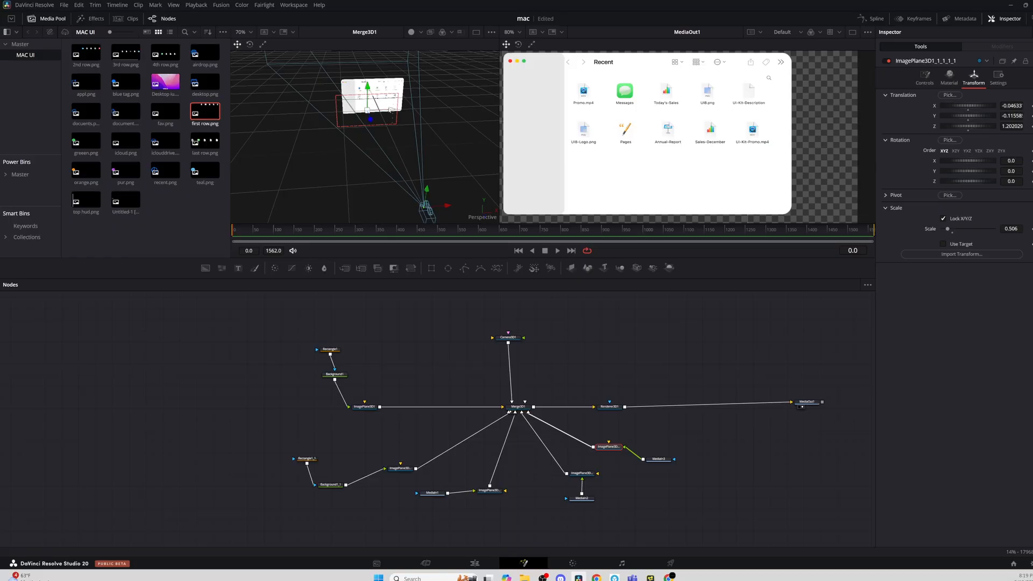
Add 4th row.png and connect it to Merge3D1 through another copied image plane
{"action": "left_click", "coordinate": [602, 448]}
{"action": "left_click", "coordinate": [205, 141]}
{"action": "left_click_drag", "start_coordinate": [165, 52], "coordinate": [518, 408]}
{"action": "left_click", "coordinate": [645, 504]}
{"action": "key", "text": "ctrl+v"}
{"action": "left_click", "coordinate": [673, 485]}
{"action": "left_click_drag", "start_coordinate": [674, 485], "coordinate": [646, 501]}
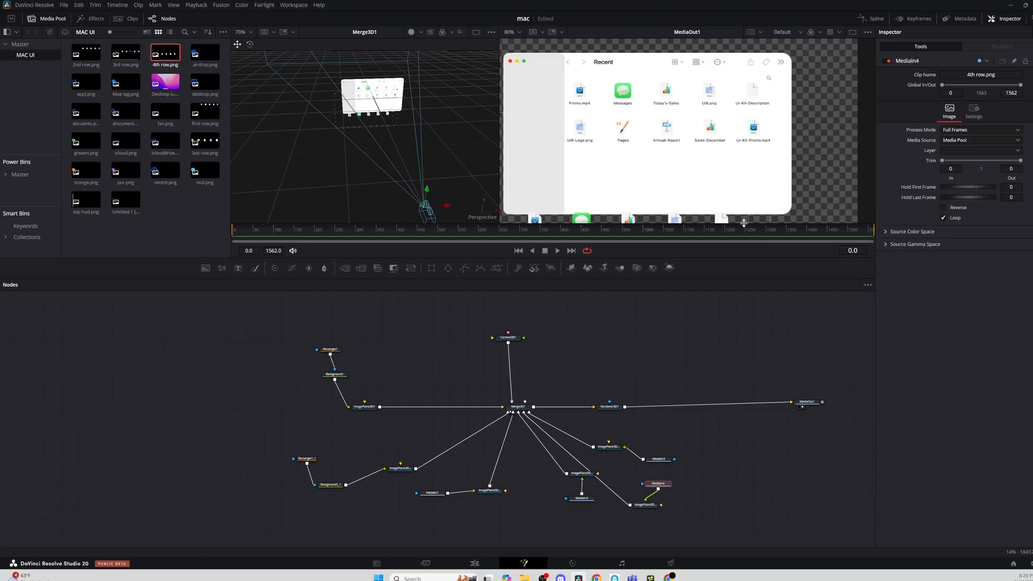
Replace 4th row.png with 3rd row.png as the input of the newest image plane
{"action": "key", "text": "Delete"}
{"action": "left_click_drag", "start_coordinate": [125, 53], "coordinate": [696, 489]}
{"action": "left_click", "coordinate": [646, 504]}
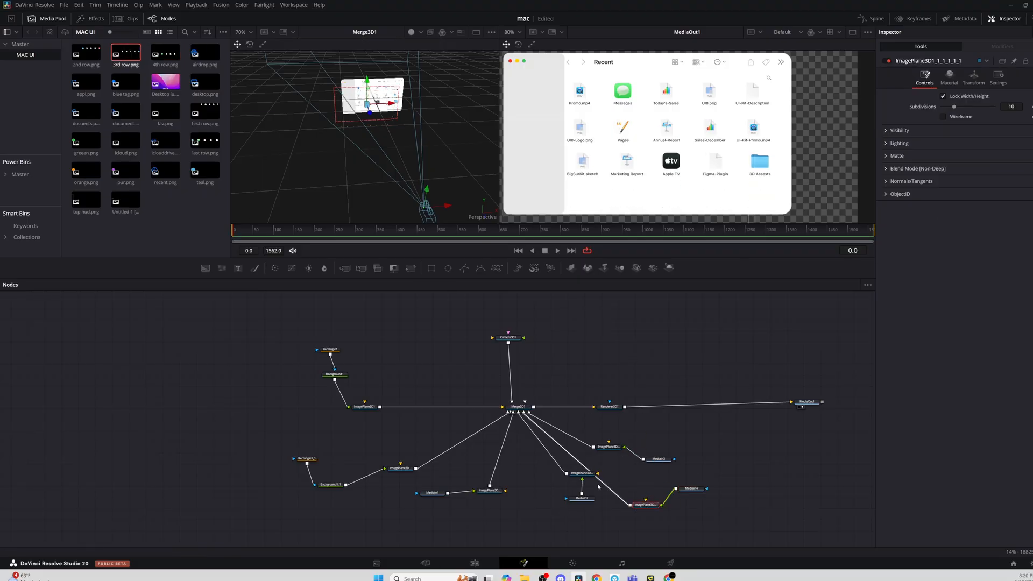
Fine-tune the scale and horizontal position of the icon rows' image planes so their columns line up
{"action": "left_click", "coordinate": [590, 475]}
{"action": "left_click_drag", "start_coordinate": [1012, 228], "coordinate": [1010, 228]}
{"action": "left_click_drag", "start_coordinate": [1011, 106], "coordinate": [1012, 106]}
{"action": "left_click", "coordinate": [609, 448]}
{"action": "left_click", "coordinate": [645, 504]}
{"action": "left_click_drag", "start_coordinate": [1011, 229], "coordinate": [1010, 229]}
Try adding 2nd row.png on another copied image plane connected to Merge3D1
{"action": "left_click_drag", "start_coordinate": [86, 53], "coordinate": [648, 431]}
{"action": "left_click", "coordinate": [696, 450]}
{"action": "key", "text": "ctrl+v"}
{"action": "left_click_drag", "start_coordinate": [713, 451], "coordinate": [519, 407]}
{"action": "left_click_drag", "start_coordinate": [648, 428], "coordinate": [674, 425]}
{"action": "left_click_drag", "start_coordinate": [689, 425], "coordinate": [697, 450]}
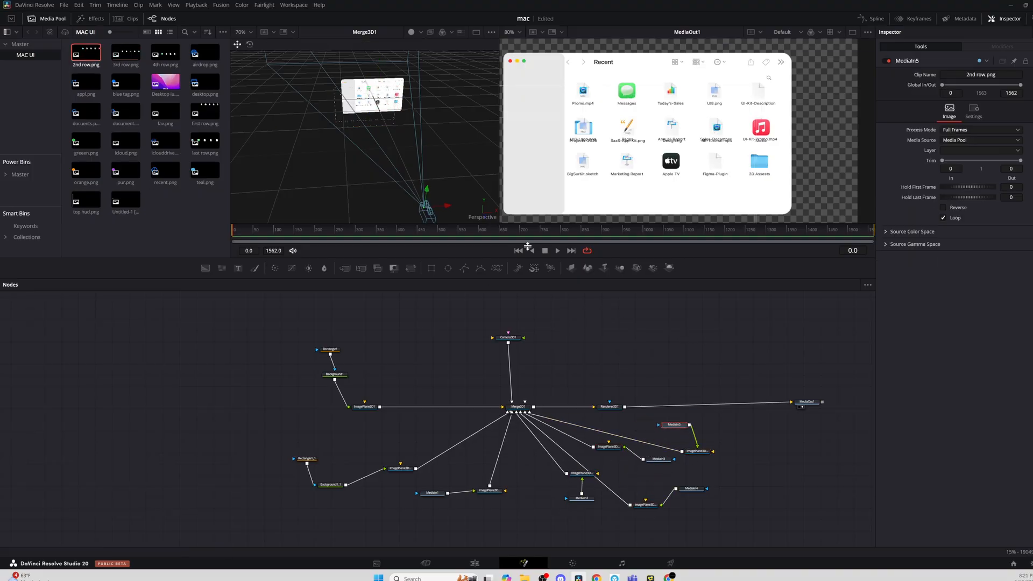
Try repositioning the 2nd row.png plane vertically relative to the other icon rows
{"action": "left_click", "coordinate": [697, 450]}
{"action": "mouse_move", "coordinate": [383, 135]}
{"action": "left_mouse_down"}
{"action": "mouse_move", "coordinate": [450, 139]}
{"action": "mouse_move", "coordinate": [383, 116]}
{"action": "left_mouse_up"}
{"action": "scroll", "coordinate": [383, 116], "scroll_direction": "up", "scroll_amount": 3}
{"action": "left_click_drag", "start_coordinate": [674, 425], "coordinate": [685, 426]}
{"action": "left_click", "coordinate": [697, 450]}
{"action": "left_click_drag", "start_coordinate": [378, 139], "coordinate": [378, 138]}
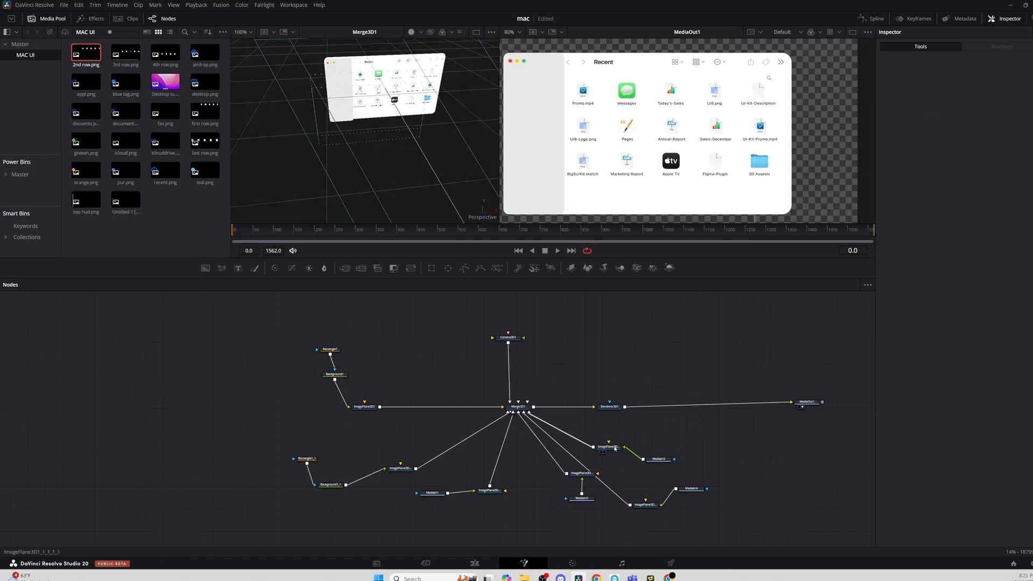
Adjust the vertical position of the 3rd row.png plane to even out the row spacing
{"action": "left_click", "coordinate": [615, 448]}
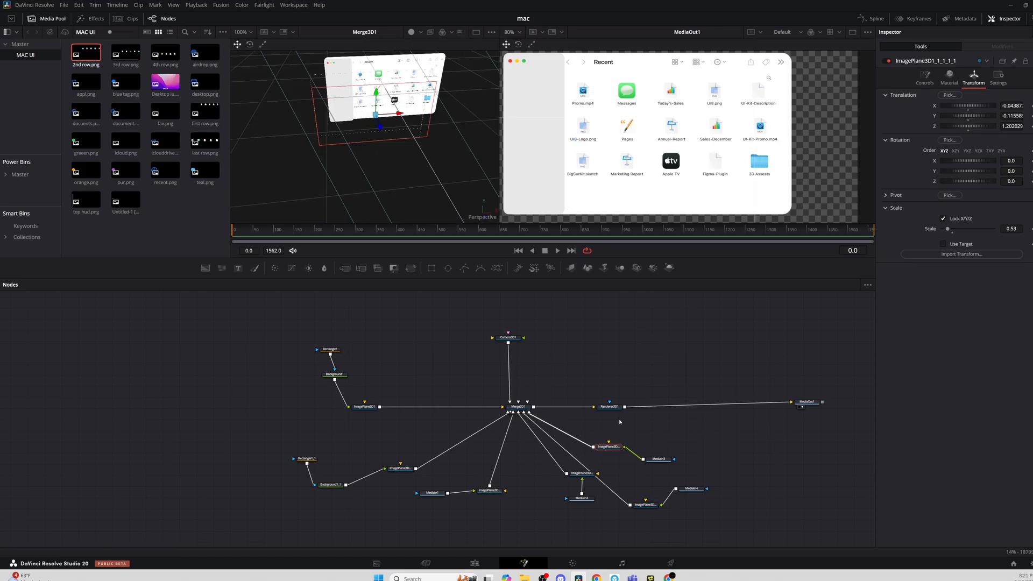
{"action": "left_click", "coordinate": [645, 505]}
{"action": "left_click_drag", "start_coordinate": [376, 84], "coordinate": [376, 89]}
{"action": "left_click", "coordinate": [344, 145]}
{"action": "left_click_drag", "start_coordinate": [379, 172], "coordinate": [416, 162]}
{"action": "right_click", "coordinate": [441, 165]}
{"action": "left_click", "coordinate": [339, 376]}
{"action": "left_click", "coordinate": [406, 147]}
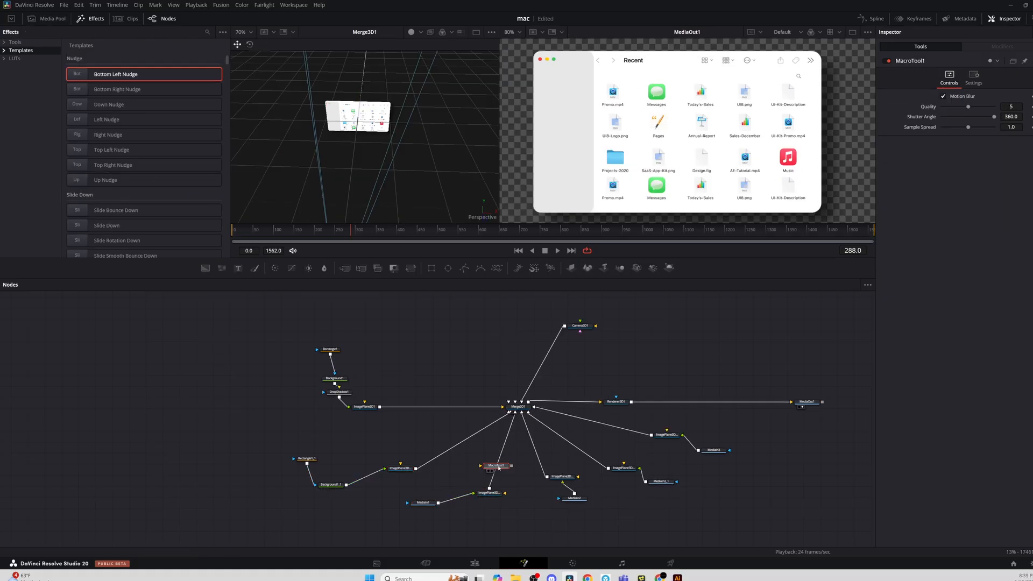
Move the MacroTool1 nudge effect between the toolbar's MediaIn1 and its image plane, and view Merge3D1 again
{"action": "left_click_drag", "start_coordinate": [495, 467], "coordinate": [460, 499]}
{"action": "left_click", "coordinate": [452, 503]}
{"action": "left_click", "coordinate": [452, 503]}
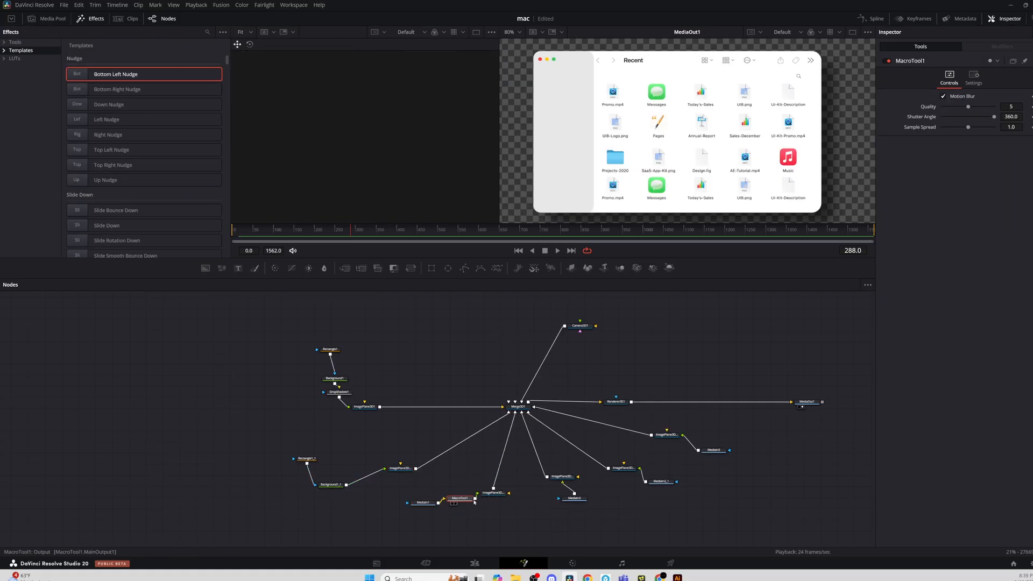
{"action": "left_click_drag", "start_coordinate": [518, 407], "coordinate": [369, 171]}
Examine the keyframes of the nudge effect on the toolbar image in the Keyframes editor
{"action": "left_click", "coordinate": [460, 499]}
{"action": "left_click", "coordinate": [913, 18]}
{"action": "scroll", "coordinate": [632, 308], "scroll_direction": "up", "scroll_amount": 3}
{"action": "double_click", "coordinate": [636, 307]}
{"action": "double_click", "coordinate": [638, 318]}
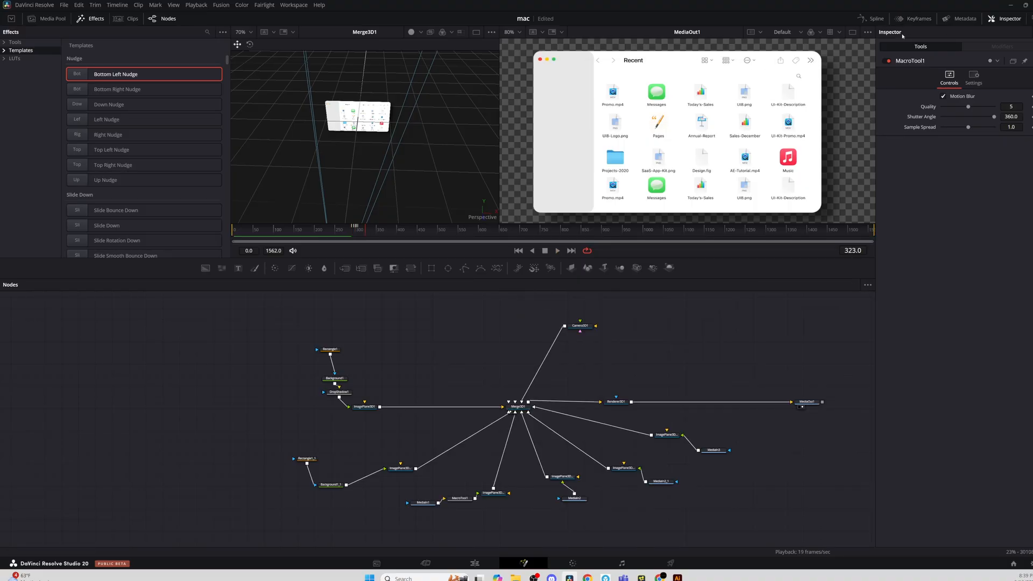
Apply the Slide Smooth Bounce Up template before the toolbar's image plane and expand its Position Y keyframes
{"action": "scroll", "coordinate": [160, 174], "scroll_direction": "down", "scroll_amount": 5}
{"action": "scroll", "coordinate": [161, 174], "scroll_direction": "down", "scroll_amount": 3}
{"action": "left_click_drag", "start_coordinate": [122, 105], "coordinate": [498, 493]}
{"action": "left_click", "coordinate": [465, 502]}
{"action": "left_click", "coordinate": [914, 19]}
{"action": "double_click", "coordinate": [577, 308]}
{"action": "double_click", "coordinate": [574, 318]}
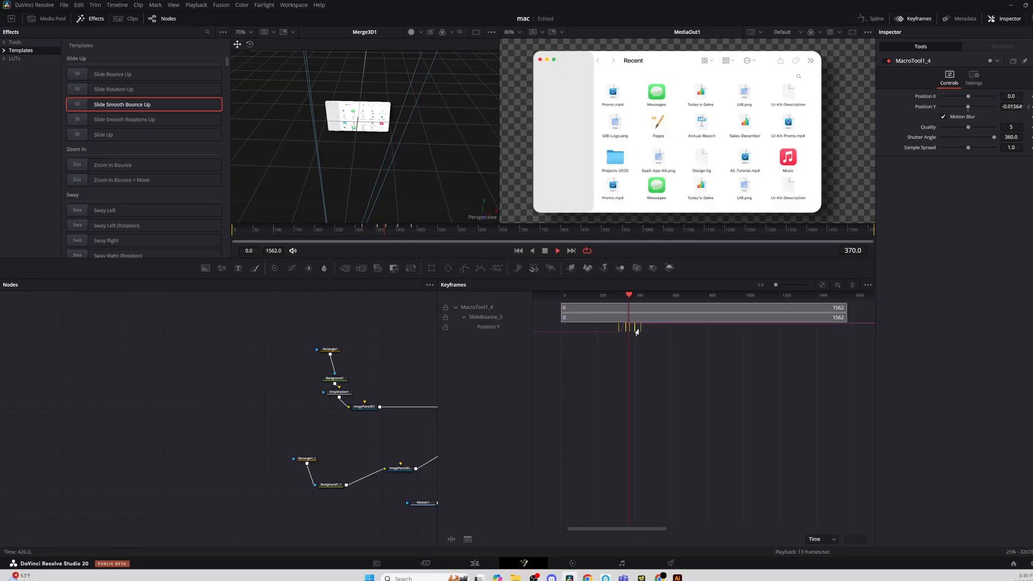
{"action": "scroll", "coordinate": [635, 342], "scroll_direction": "up", "scroll_amount": 2}
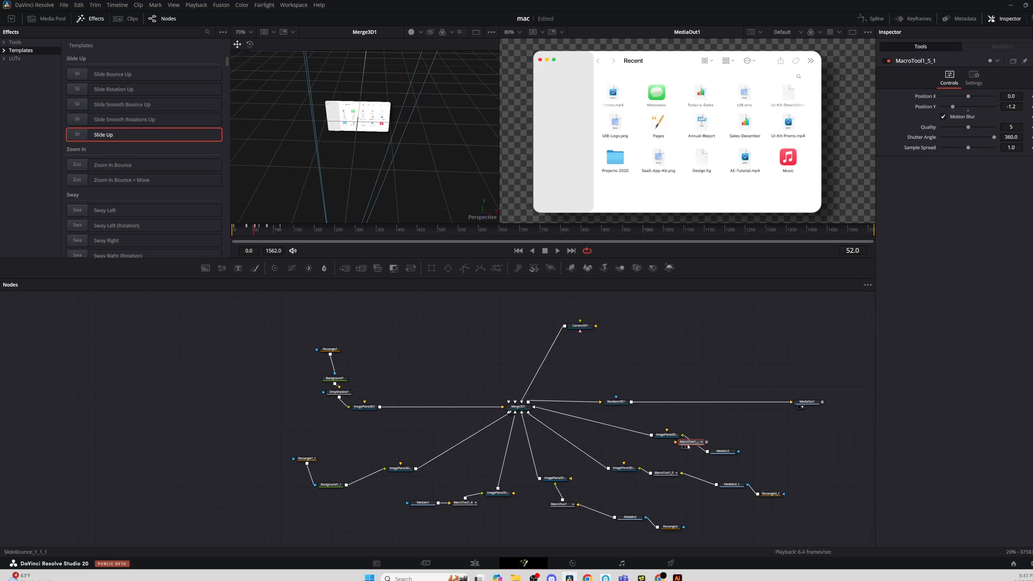
Insert the Slide Up macro between MediaIn3 and its image plane, and mask MediaIn3 with a pasted soft-edged rectangle
{"action": "left_click_drag", "start_coordinate": [741, 446], "coordinate": [704, 445]}
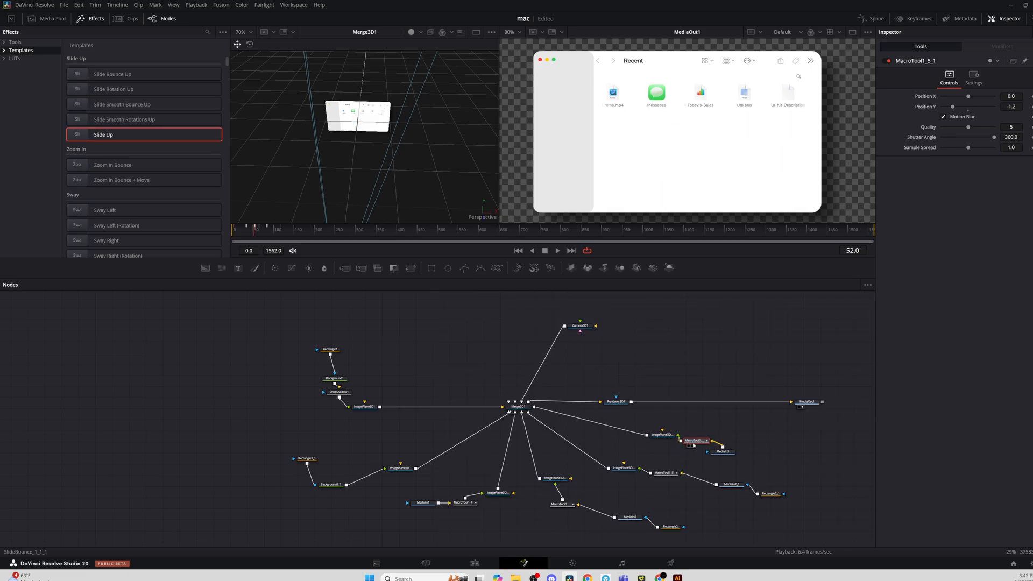
{"action": "key", "text": "ctrl+v"}
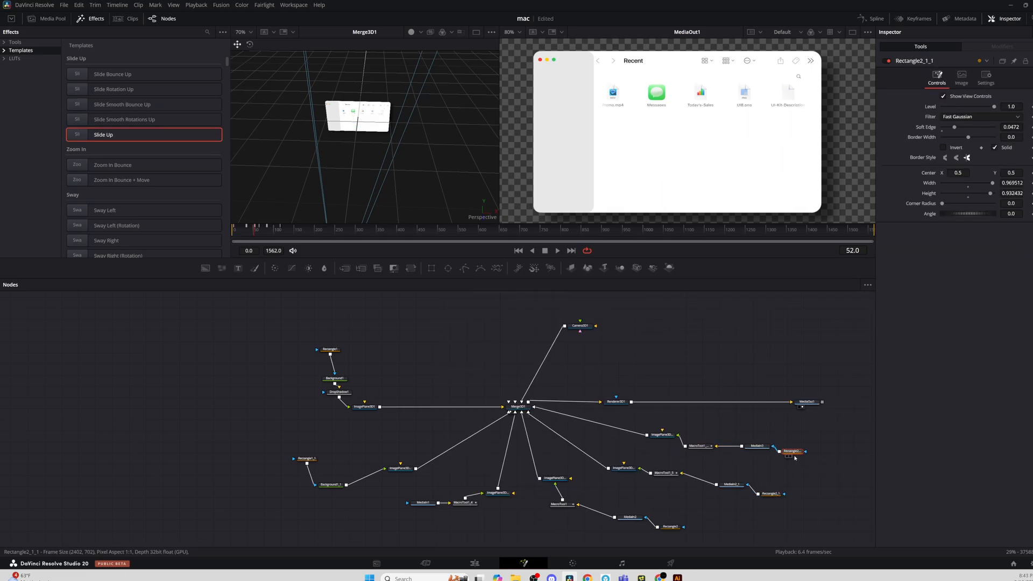
{"action": "key", "text": "1"}
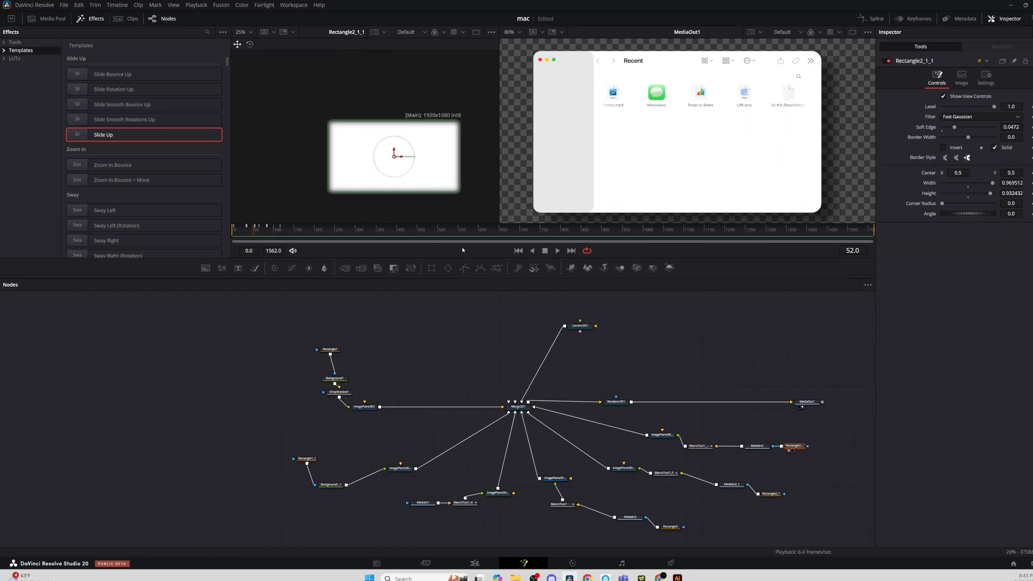
Shift the Position Y keyframes of MacroTool1_5 and MacroTool1_5_1 earlier so the rows slide up in a stagger
{"action": "left_click", "coordinate": [704, 448]}
{"action": "key", "text": "F7"}
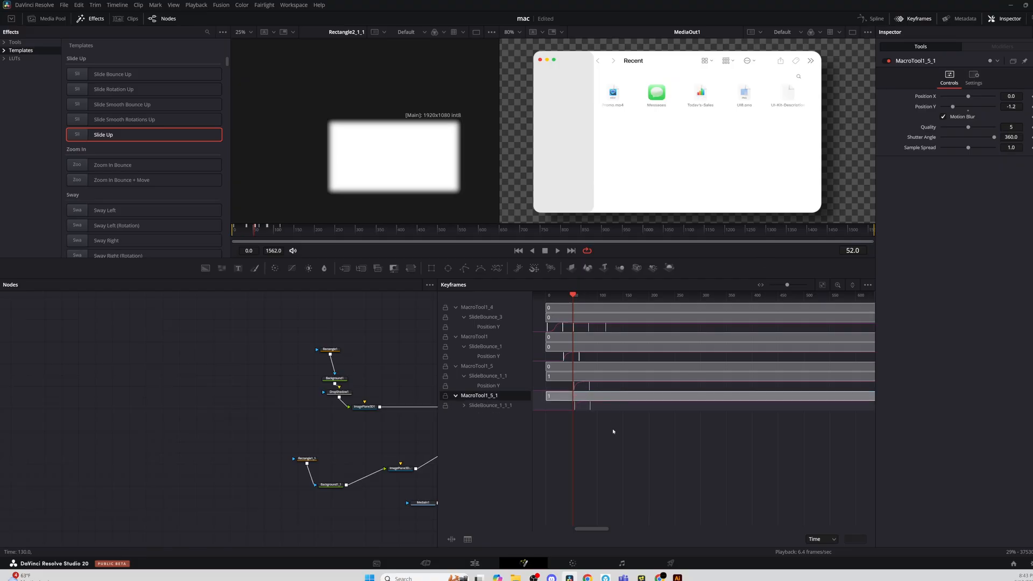
{"action": "left_click", "coordinate": [596, 409]}
{"action": "left_click_drag", "start_coordinate": [614, 431], "coordinate": [572, 419]}
{"action": "left_click_drag", "start_coordinate": [605, 389], "coordinate": [598, 391]}
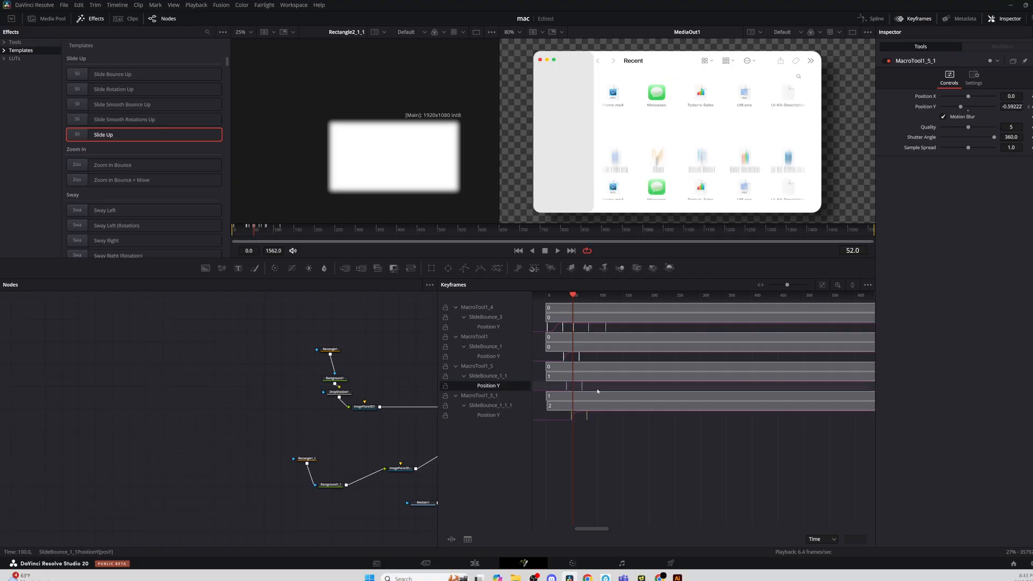
Play back the icon rows' slide-up animation and select the Position Y keyframes of the last two macros
{"action": "left_click_drag", "start_coordinate": [569, 297], "coordinate": [557, 298]}
{"action": "key", "text": "space"}
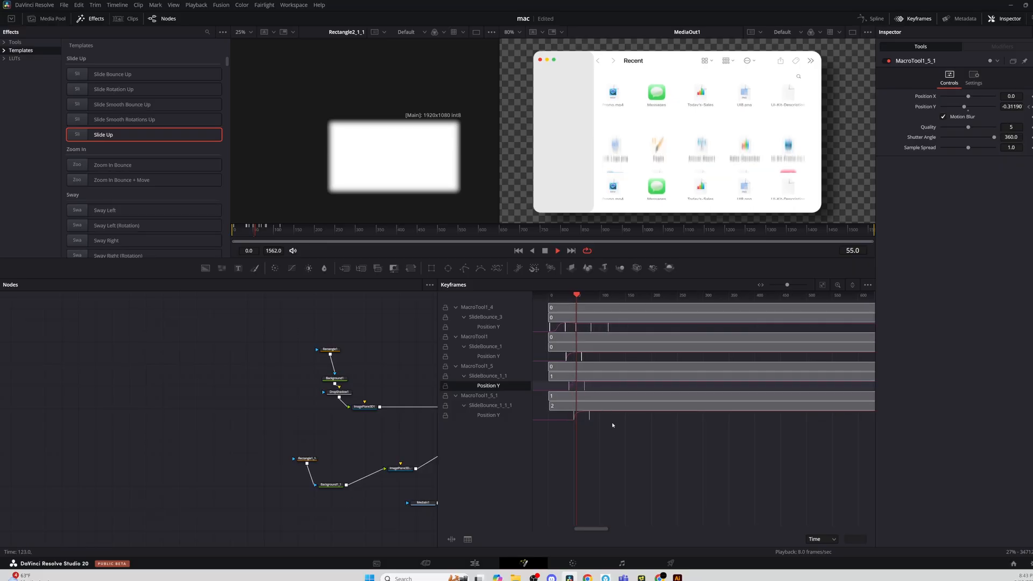
{"action": "left_click", "coordinate": [594, 430]}
{"action": "left_click_drag", "start_coordinate": [578, 420], "coordinate": [600, 391]}
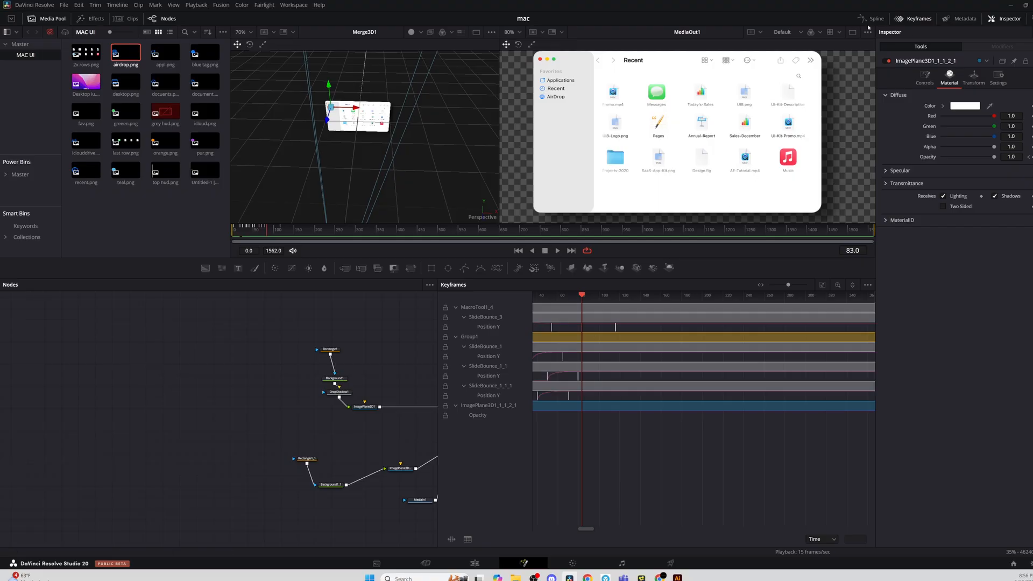
Group the three icon rows' image planes with their slide macros, media and rectangle masks
{"action": "left_click", "coordinate": [910, 19]}
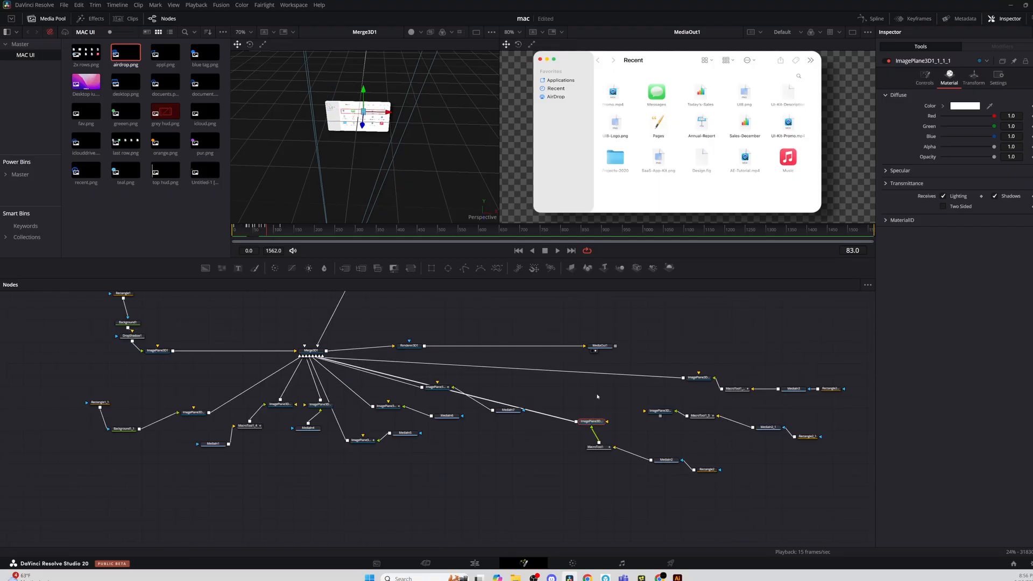
{"action": "left_click", "coordinate": [598, 397]}
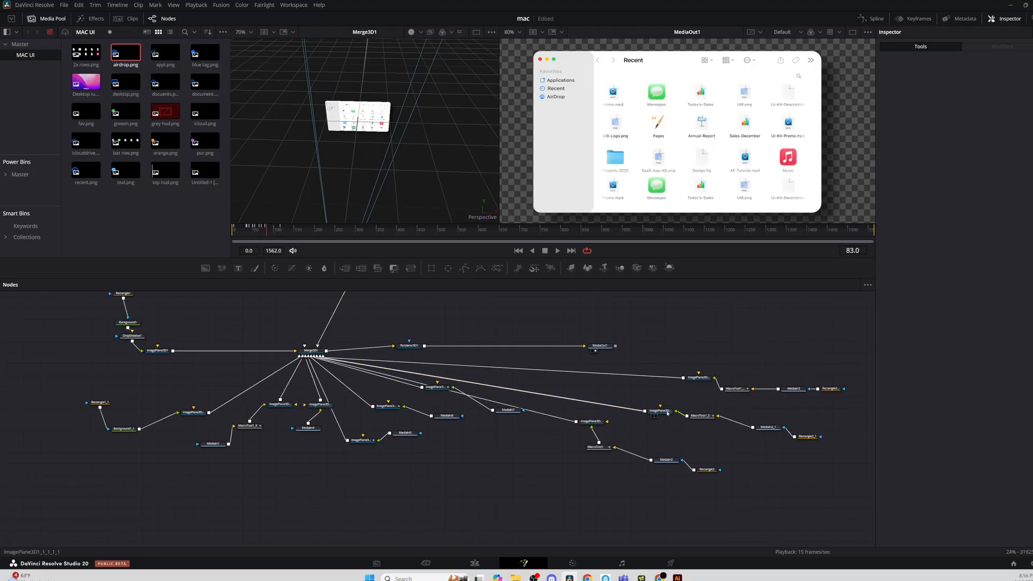
{"action": "left_click", "coordinate": [668, 412]}
{"action": "left_click_drag", "start_coordinate": [247, 230], "coordinate": [272, 232]}
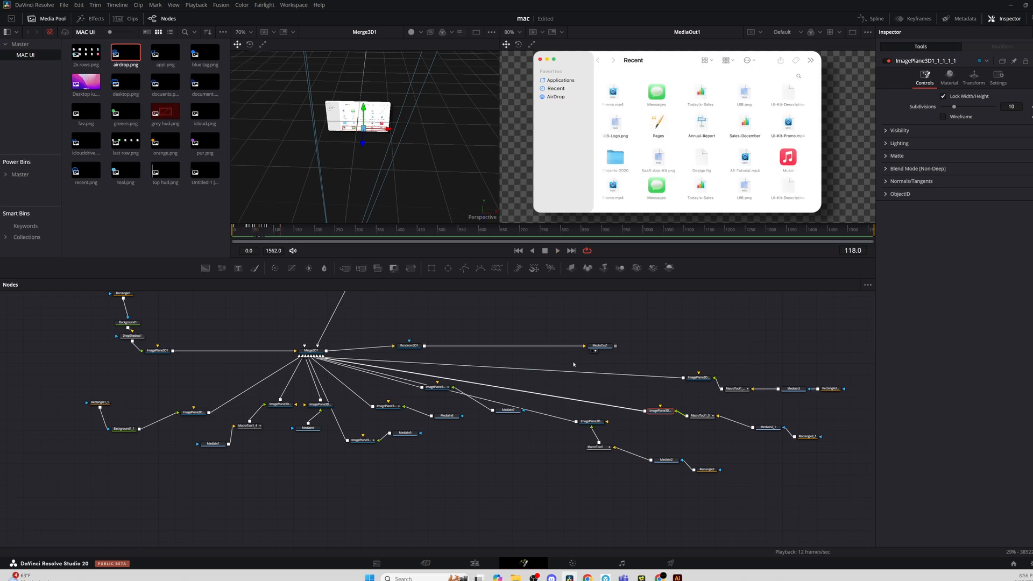
{"action": "left_click_drag", "start_coordinate": [574, 364], "coordinate": [850, 476]}
{"action": "right_click", "coordinate": [664, 414]}
{"action": "left_click", "coordinate": [706, 372]}
{"action": "left_click", "coordinate": [697, 411]}
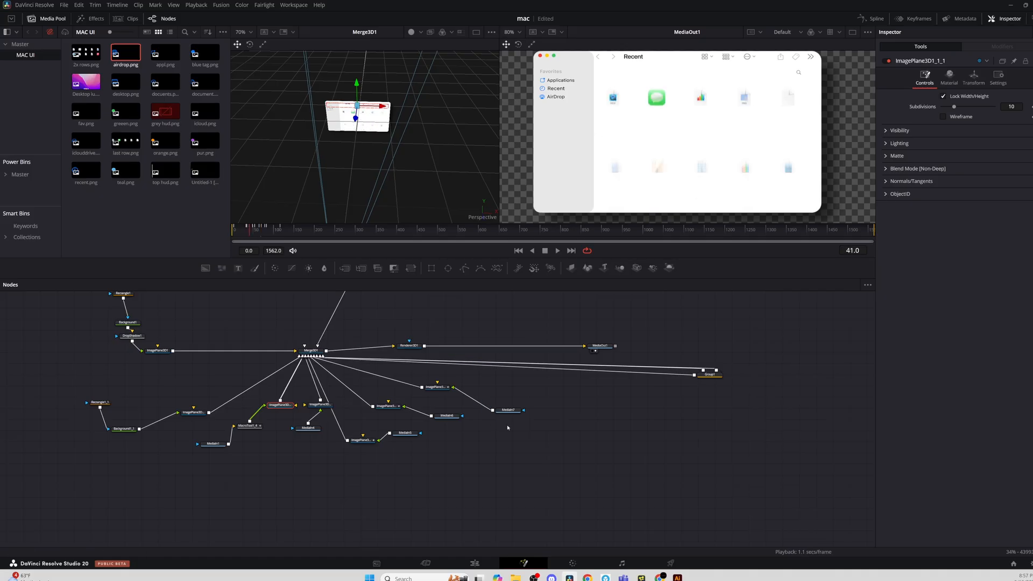
Try adding appl.png through a copied sidebar image plane connected to Merge3D1, and reposition and rescale it below AirDrop
{"action": "left_click", "coordinate": [509, 427]}
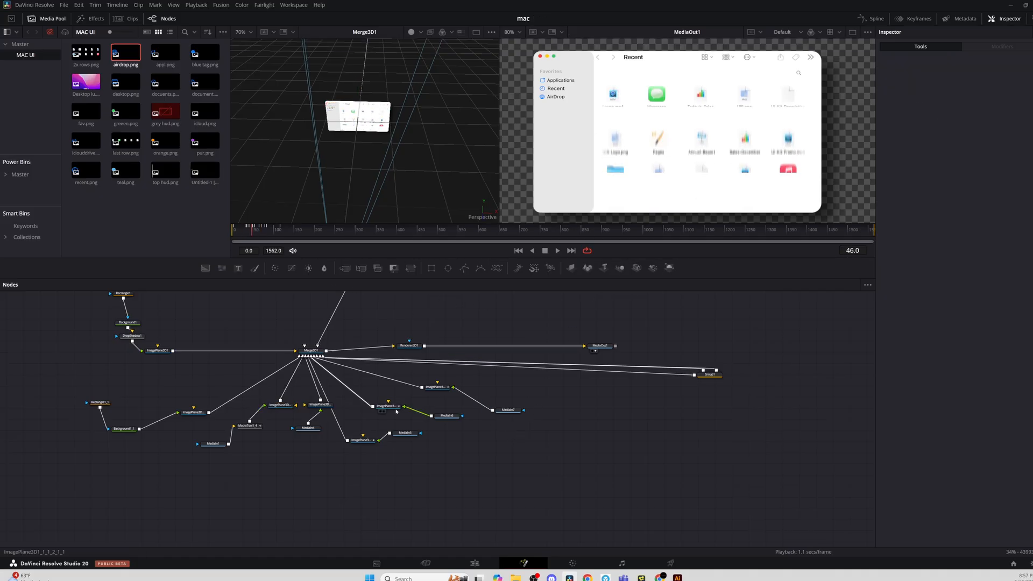
{"action": "left_click_drag", "start_coordinate": [165, 56], "coordinate": [560, 438]}
{"action": "left_click", "coordinate": [437, 387]}
{"action": "key", "text": "ctrl+c"}
{"action": "left_click", "coordinate": [497, 394]}
{"action": "key", "text": "ctrl+v"}
{"action": "left_click_drag", "start_coordinate": [483, 393], "coordinate": [312, 352]}
{"action": "mouse_move", "coordinate": [574, 438]}
{"action": "left_mouse_down"}
{"action": "mouse_move", "coordinate": [498, 394]}
{"action": "mouse_move", "coordinate": [561, 431]}
{"action": "left_mouse_up"}
{"action": "left_click", "coordinate": [496, 393]}
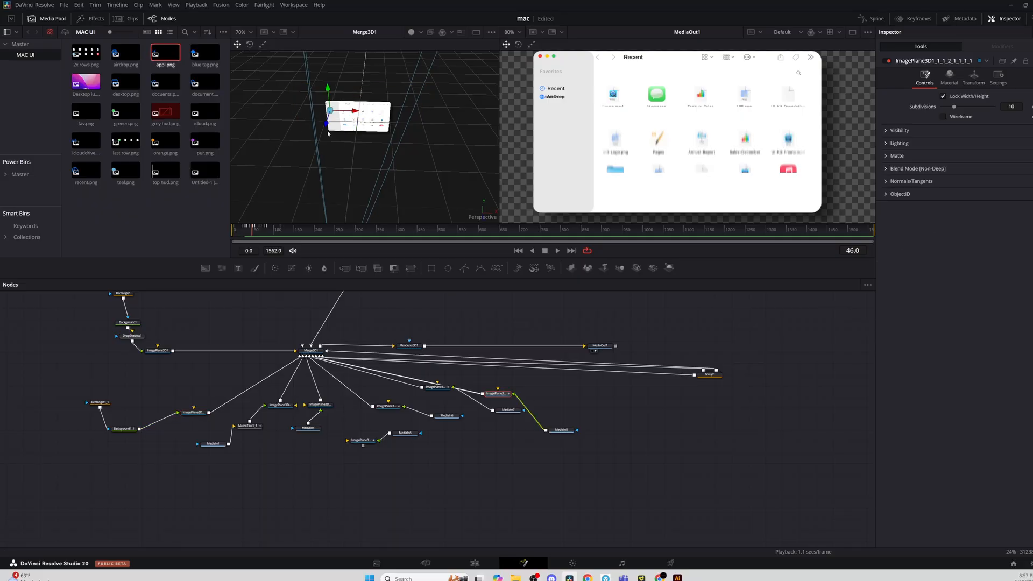
{"action": "left_click", "coordinate": [974, 76]}
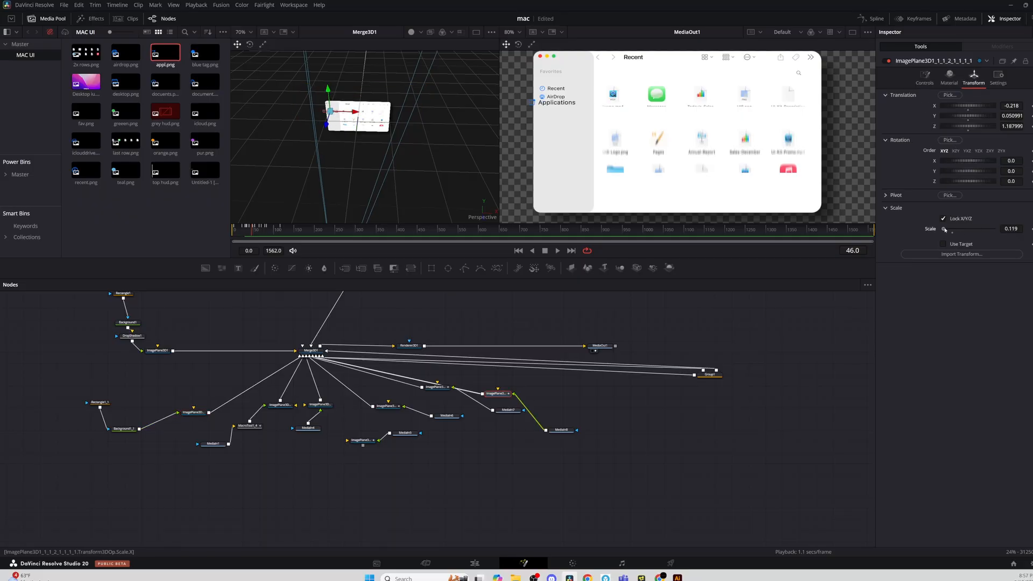
{"action": "left_click_drag", "start_coordinate": [251, 230], "coordinate": [262, 230]}
Undo the pasted image plane with its connections and transform changes, and replay the animation
{"action": "key", "text": "ctrl+z"}
{"action": "key", "text": "ctrl+z"}
{"action": "key", "text": "ctrl+z"}
{"action": "key", "text": "ctrl+z"}
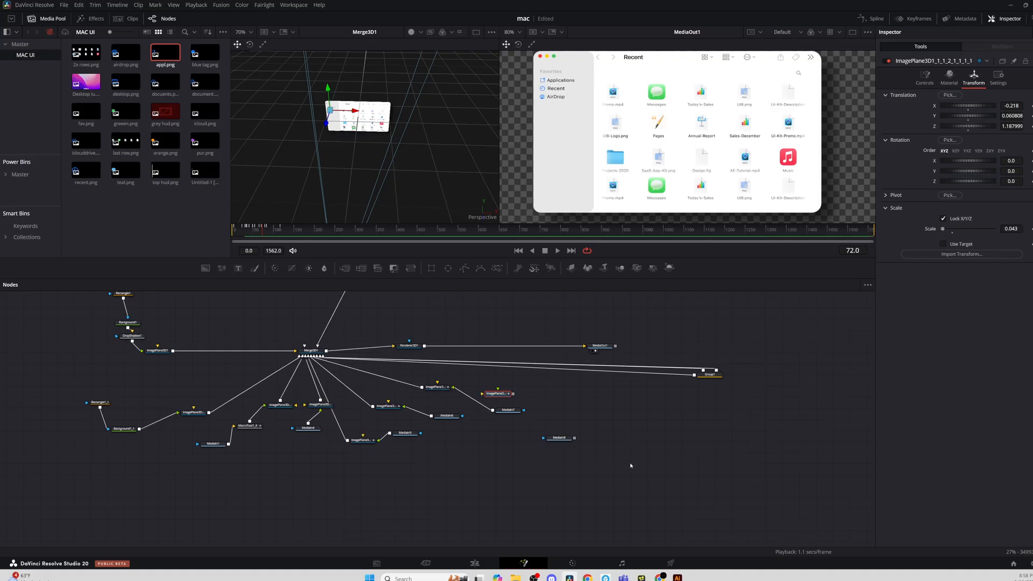
{"action": "key", "text": "ctrl+z"}
{"action": "key", "text": "space"}
{"action": "left_click", "coordinate": [243, 230]}
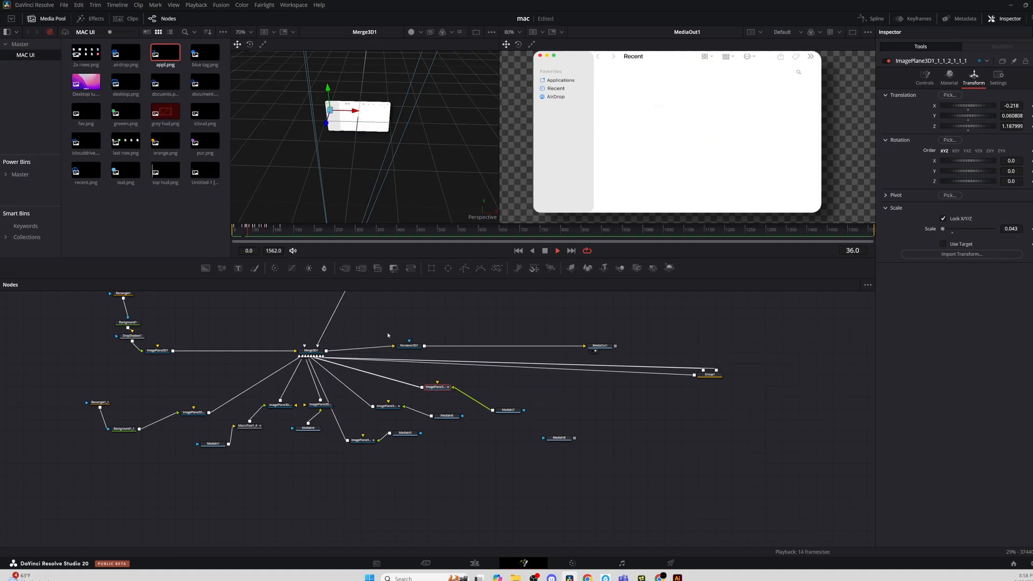
{"action": "key", "text": "space"}
{"action": "key", "text": "ctrl+v"}
{"action": "key", "text": "ctrl+z"}
Paste the copied sidebar image plane, connect it to Merge3D1 and feed it from the appl.png media node
{"action": "left_click", "coordinate": [494, 450]}
{"action": "key", "text": "ctrl+v"}
{"action": "left_click_drag", "start_coordinate": [510, 450], "coordinate": [311, 351]}
{"action": "left_click_drag", "start_coordinate": [494, 451], "coordinate": [526, 442]}
{"action": "mouse_move", "coordinate": [574, 438]}
{"action": "left_mouse_down"}
{"action": "mouse_move", "coordinate": [526, 442]}
{"action": "mouse_move", "coordinate": [568, 438]}
{"action": "left_mouse_up"}
Place the new image plane below AirDrop at X -0.212, Y 0.04757 with a scale of 0.053
{"action": "left_click", "coordinate": [243, 229]}
{"action": "left_click_drag", "start_coordinate": [243, 230], "coordinate": [263, 230]}
{"action": "left_click", "coordinate": [526, 443]}
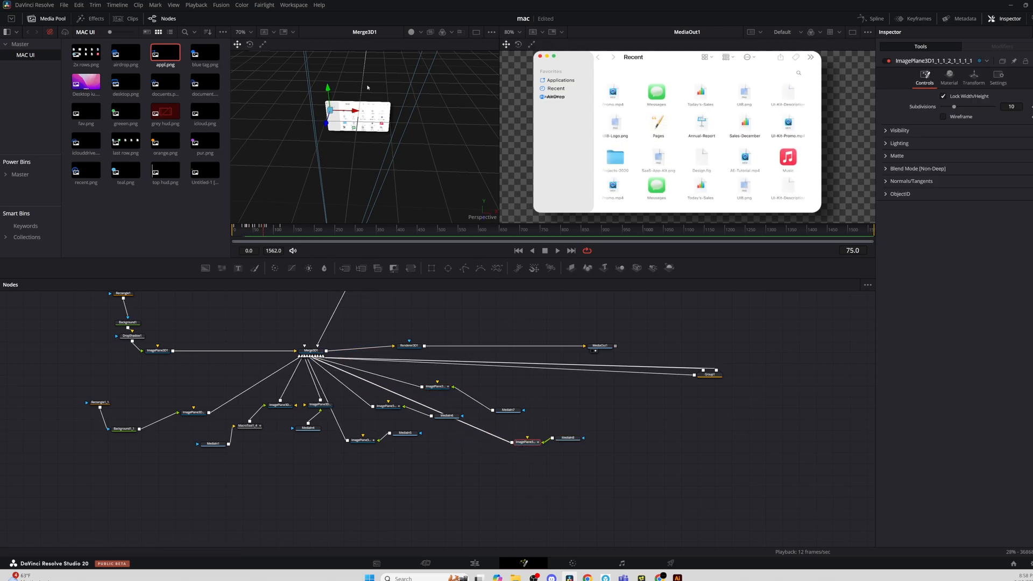
{"action": "left_click", "coordinate": [970, 88]}
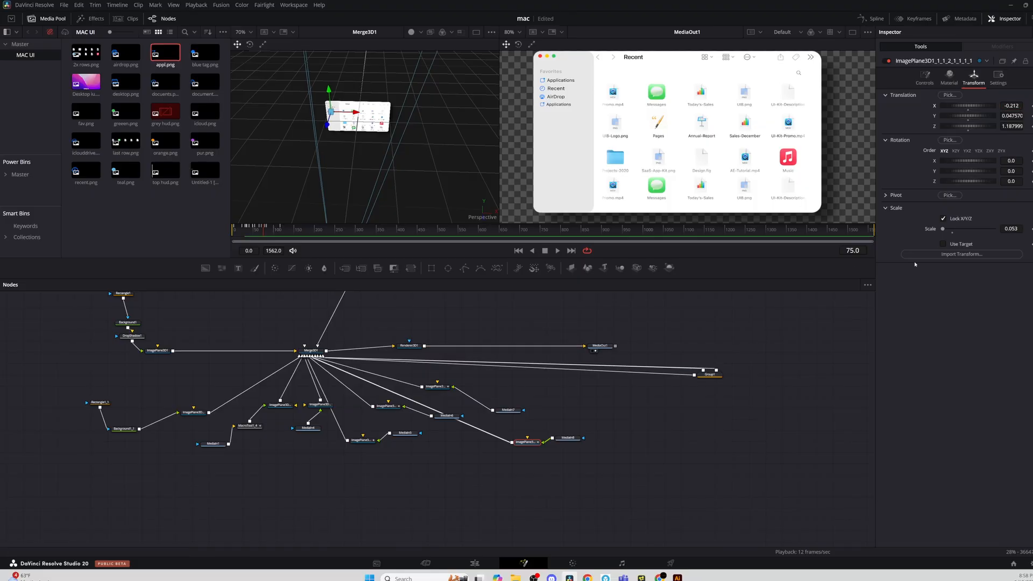
Replace the appl.png media feeding the new image plane with docuents.png from the media pool
{"action": "left_click", "coordinate": [565, 438]}
{"action": "key", "text": "Delete"}
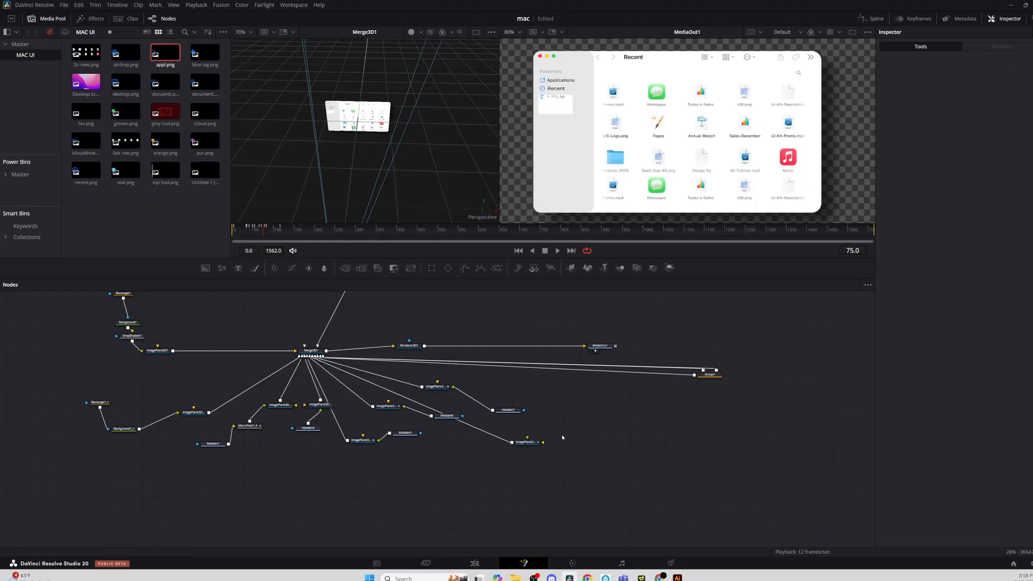
{"action": "left_click", "coordinate": [204, 54]}
{"action": "left_click_drag", "start_coordinate": [163, 81], "coordinate": [573, 433]}
Shift the Downloads image plane's Opacity keyframes later so it fades in after AirDrop, and replay the animation
{"action": "left_click", "coordinate": [242, 233]}
{"action": "key", "text": "space"}
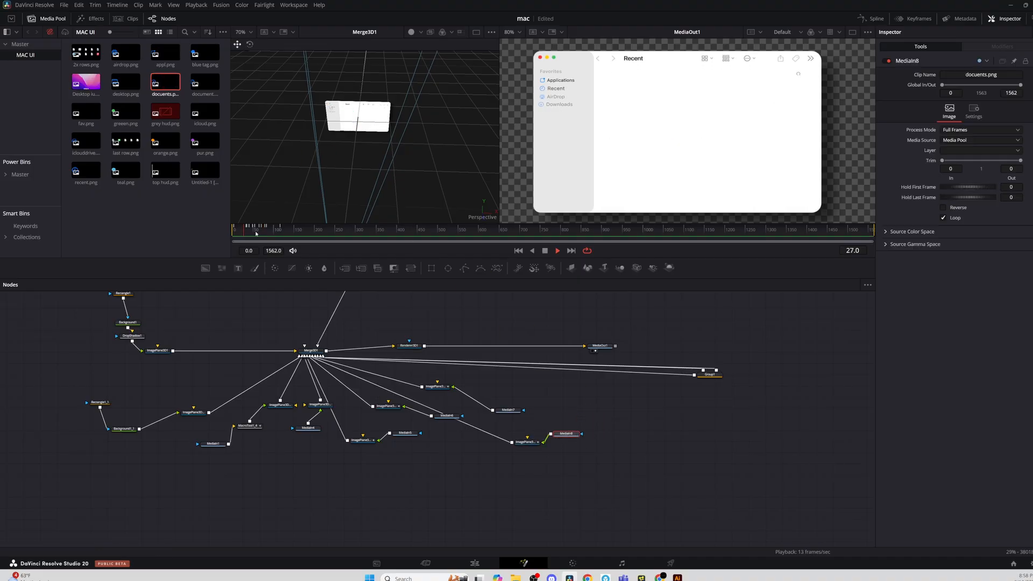
{"action": "left_click", "coordinate": [525, 442]}
{"action": "left_click", "coordinate": [913, 19]}
{"action": "left_click", "coordinate": [456, 406]}
{"action": "left_click_drag", "start_coordinate": [562, 438], "coordinate": [532, 413]}
{"action": "left_click_drag", "start_coordinate": [540, 418], "coordinate": [543, 419]}
{"action": "left_click", "coordinate": [242, 233]}
{"action": "key", "text": "space"}
{"action": "left_click", "coordinate": [242, 233]}
{"action": "key", "text": "space"}
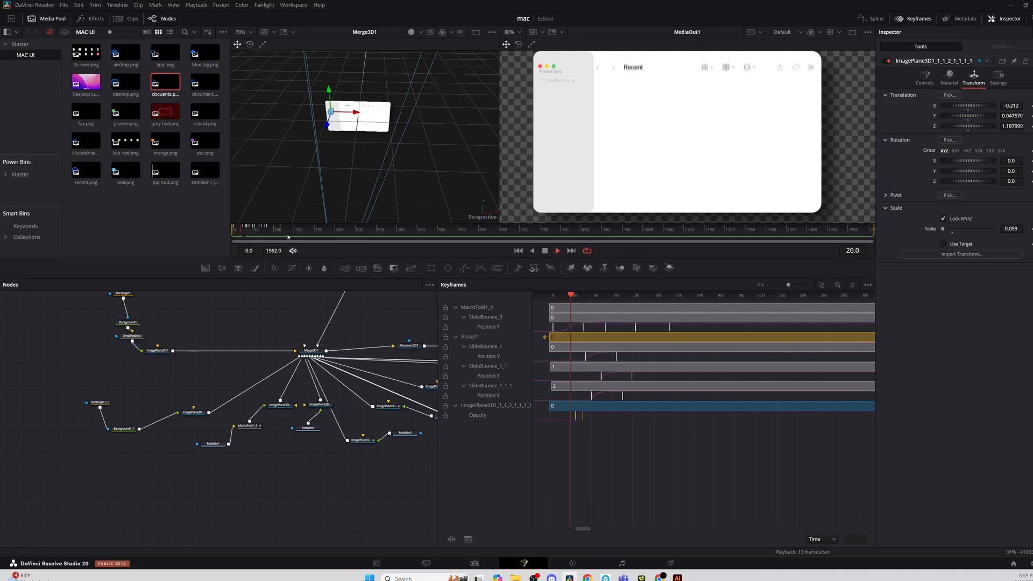
{"action": "left_click", "coordinate": [913, 18]}
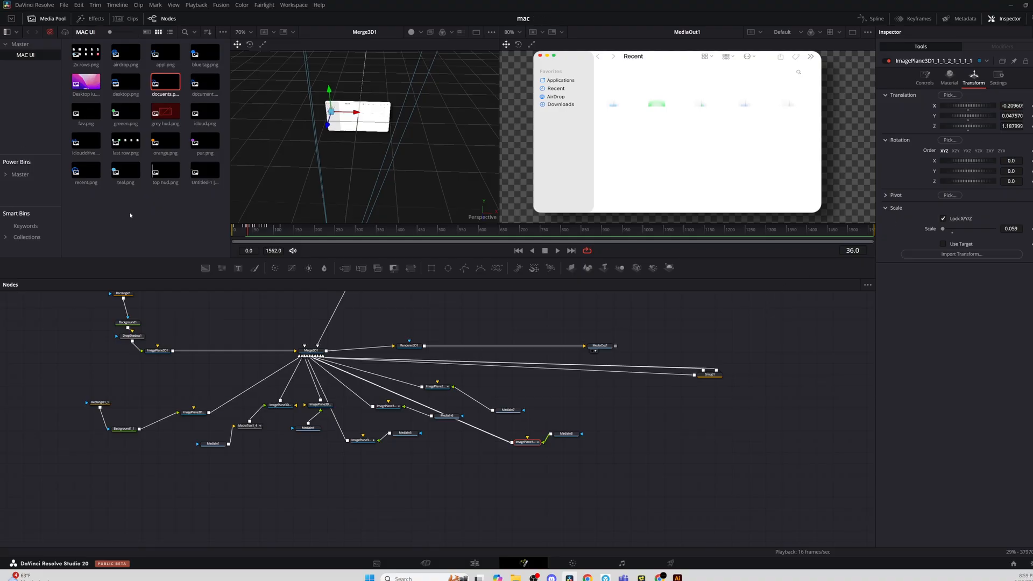
Add document.png with another pasted image plane connected to Merge3D1, and place it below Downloads at Y 0.033481
{"action": "left_click_drag", "start_coordinate": [550, 482], "coordinate": [529, 469]}
{"action": "left_click", "coordinate": [513, 470]}
{"action": "key", "text": "ctrl+v"}
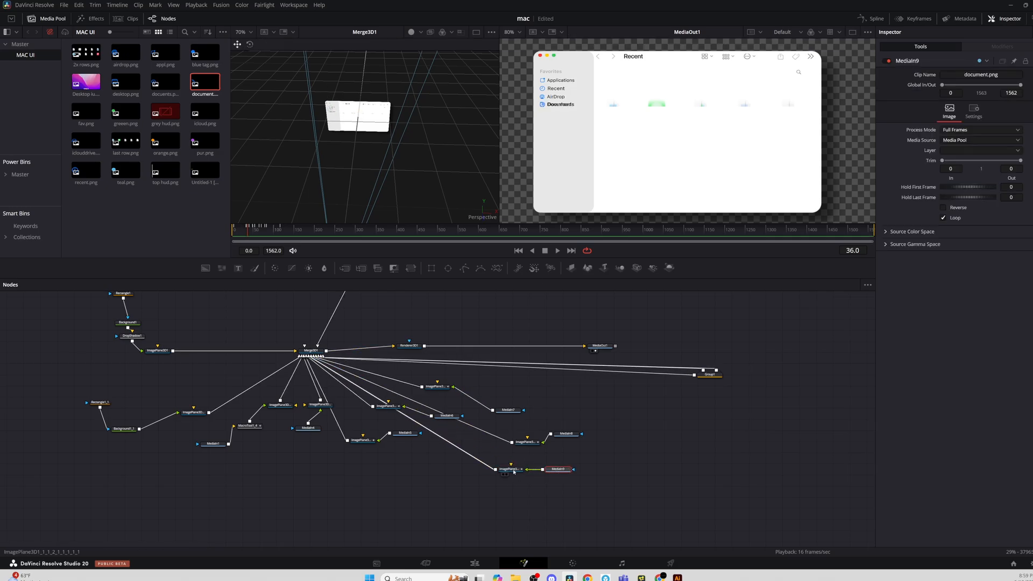
{"action": "left_click", "coordinate": [329, 90]}
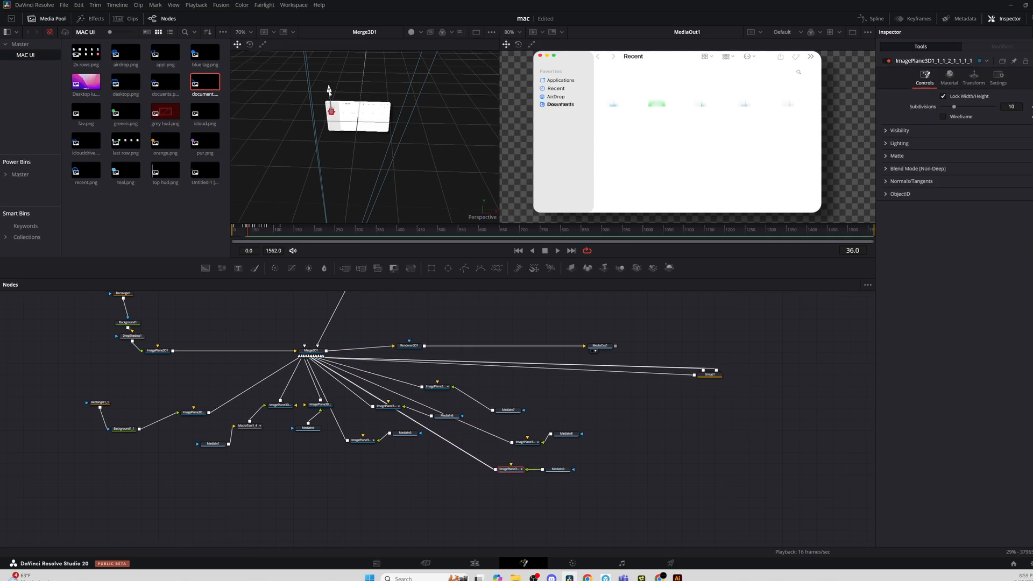
{"action": "left_click", "coordinate": [971, 76]}
{"action": "left_click_drag", "start_coordinate": [1009, 116], "coordinate": [1012, 117]}
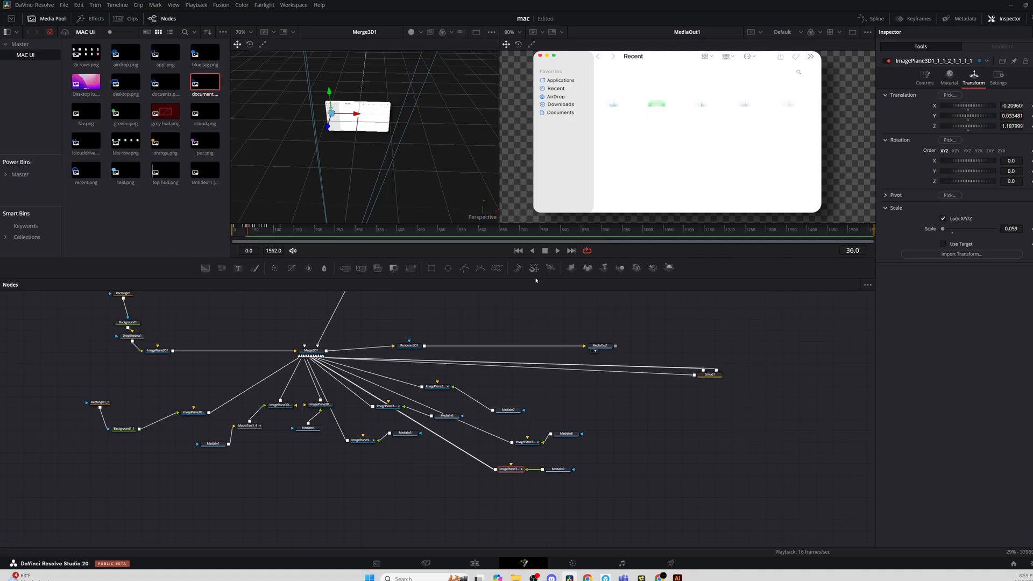
Shift the Documents image plane's Opacity keyframes slightly later and play back the sidebar animation
{"action": "left_click", "coordinate": [914, 19]}
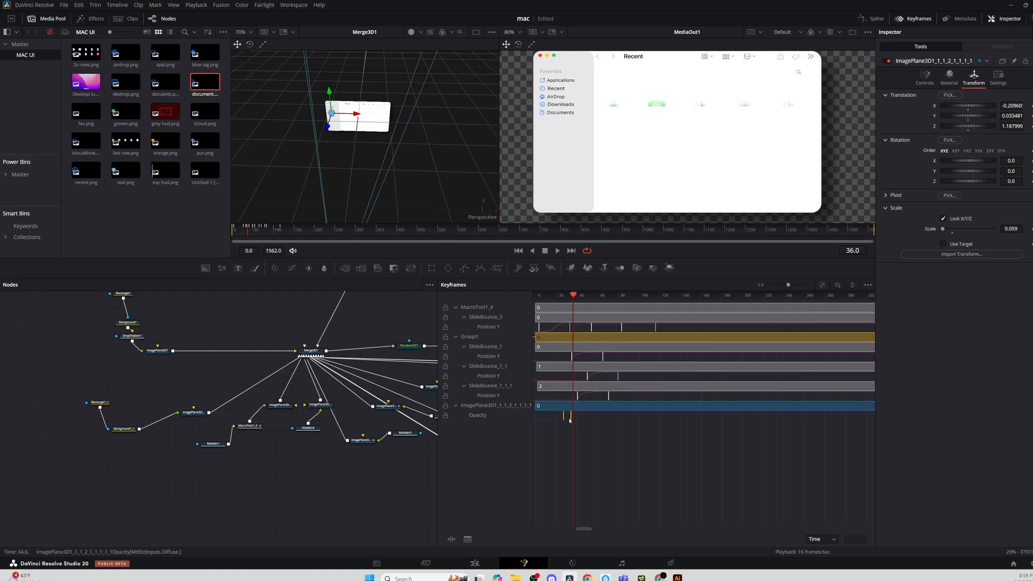
{"action": "left_click", "coordinate": [247, 232]}
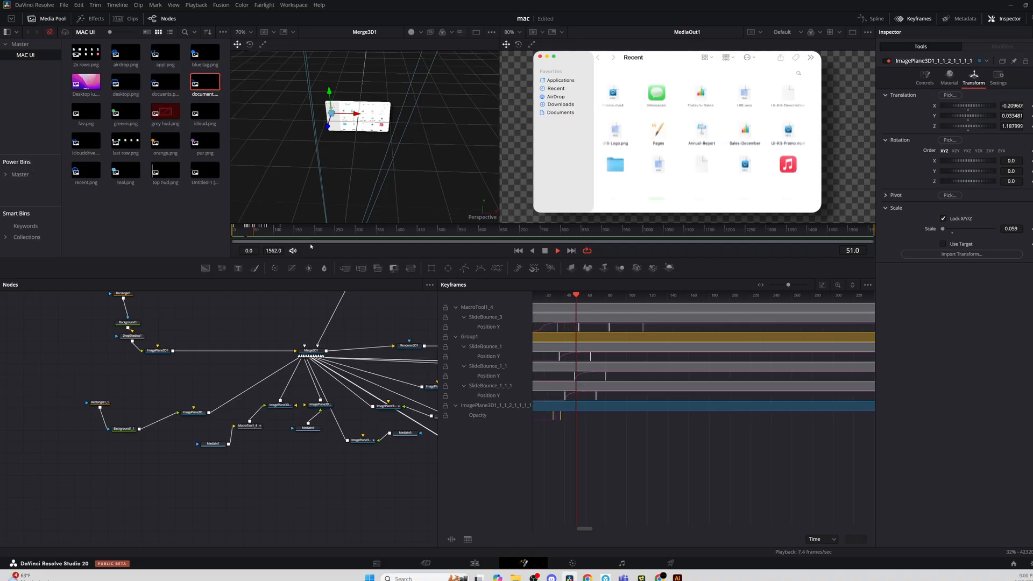
{"action": "left_click", "coordinate": [916, 20]}
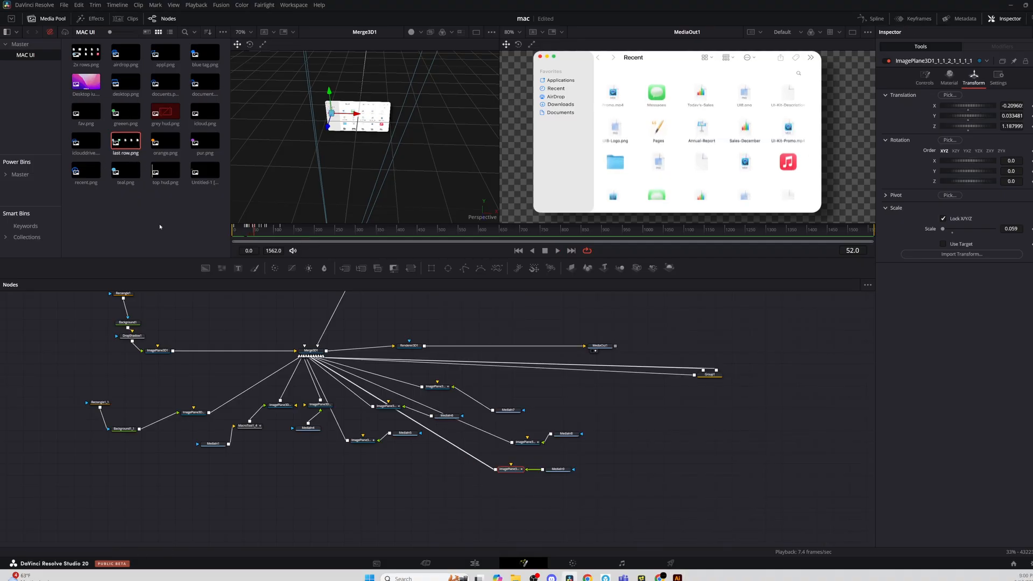
Place the iCloud Drive image plane lower in the sidebar, and paste another plane fed by a Text+ node reading "iCloud"
{"action": "left_click_drag", "start_coordinate": [331, 104], "coordinate": [332, 106]}
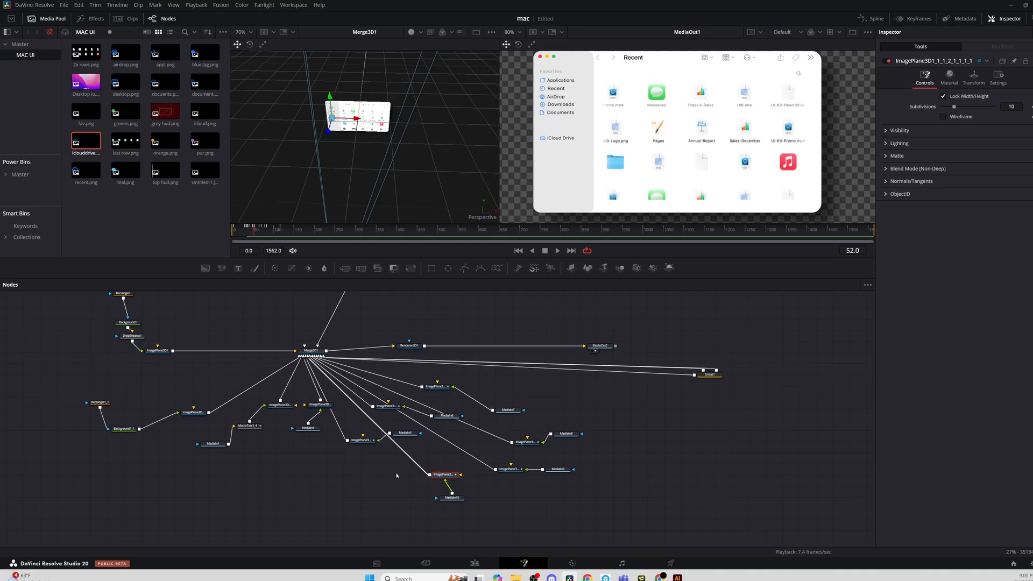
{"action": "left_click", "coordinate": [366, 482]}
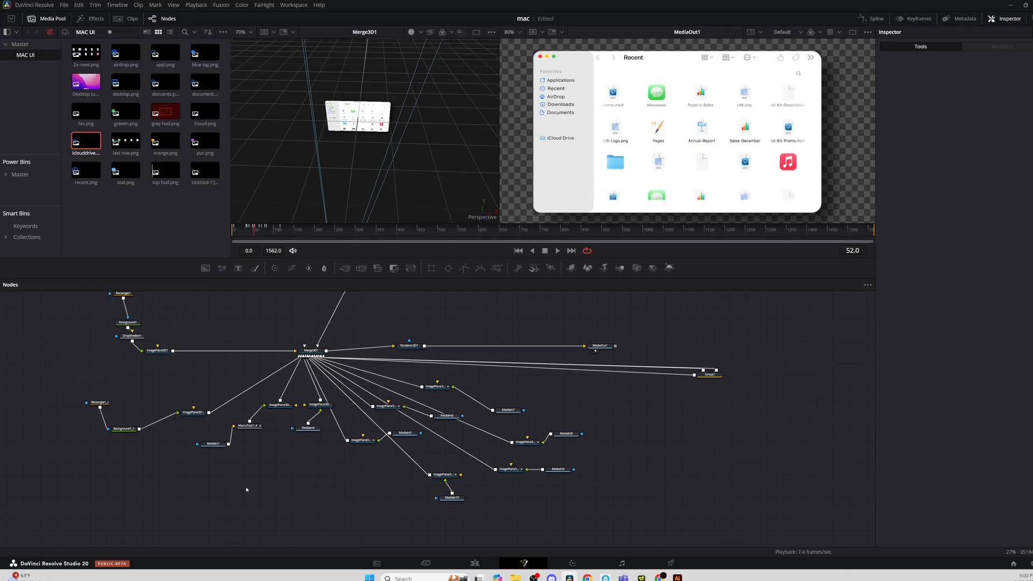
{"action": "key", "text": "ctrl+v"}
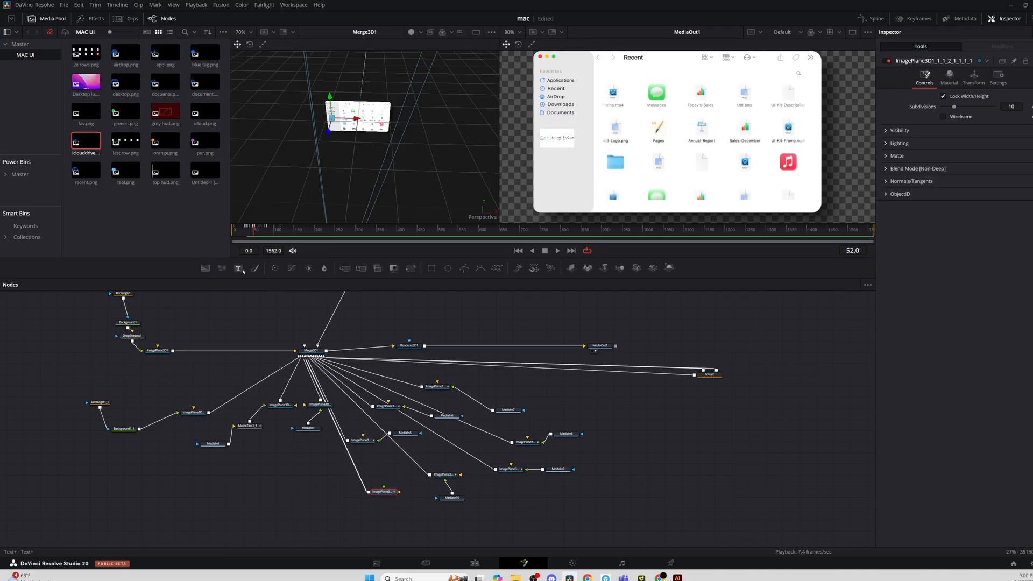
{"action": "left_click", "coordinate": [242, 269]}
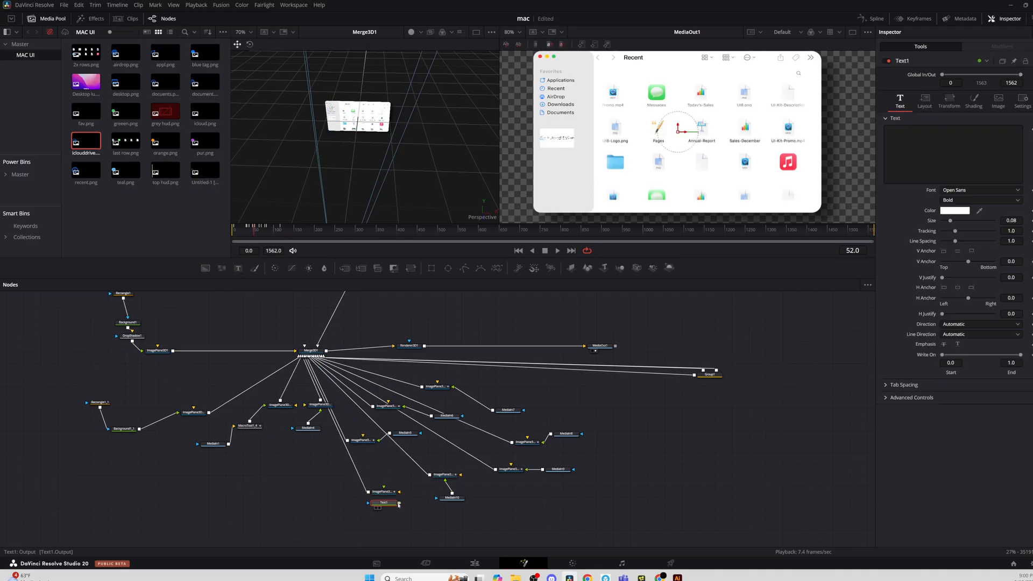
{"action": "left_click", "coordinate": [913, 147]}
{"action": "type", "text": "iCloud"}
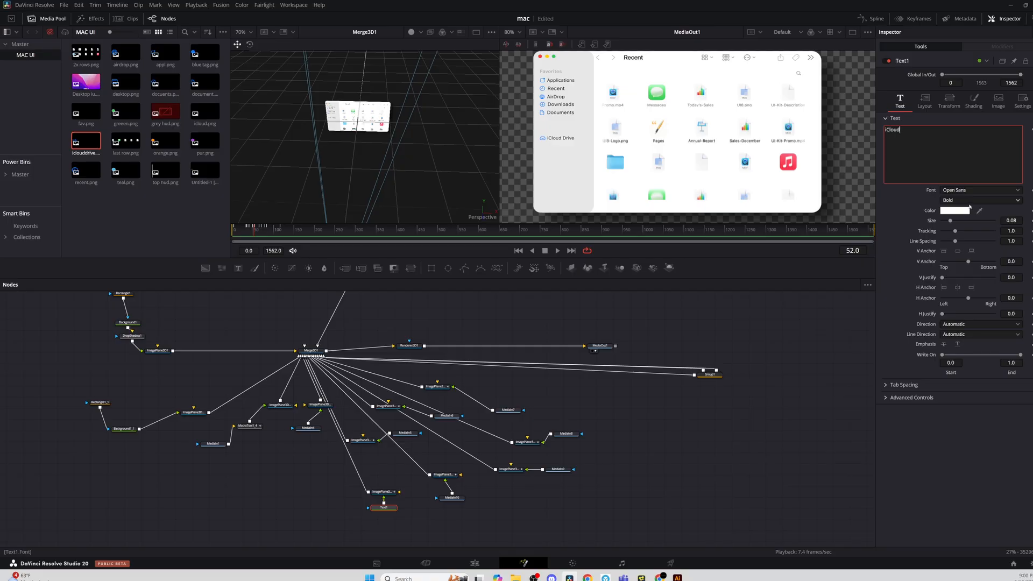
Colour the iCloud text grey #8c8c8c and set its image plane to X -0.2186 and scale 0.148
{"action": "left_click", "coordinate": [955, 211]}
{"action": "left_click", "coordinate": [703, 346]}
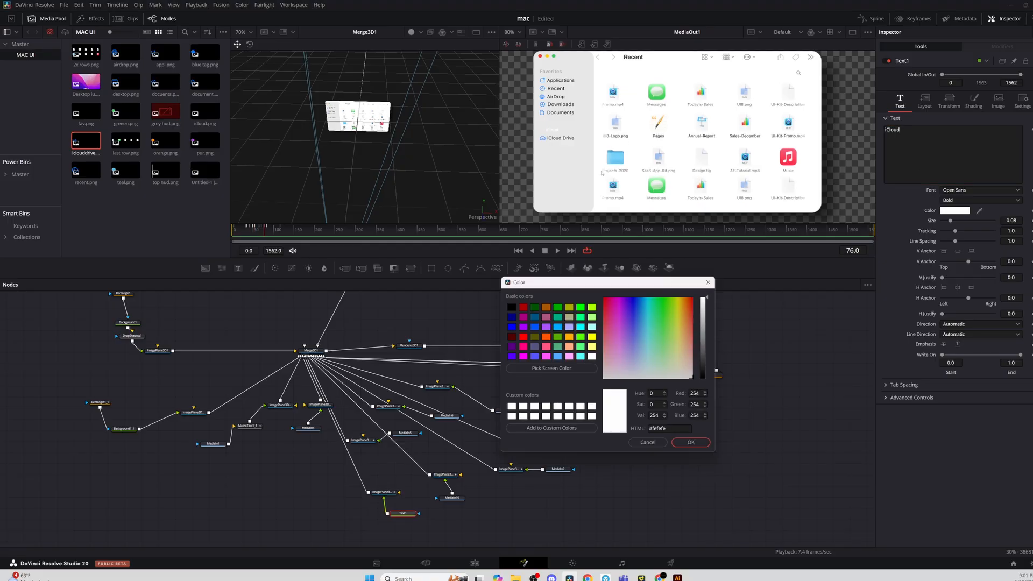
{"action": "left_click", "coordinate": [704, 346]}
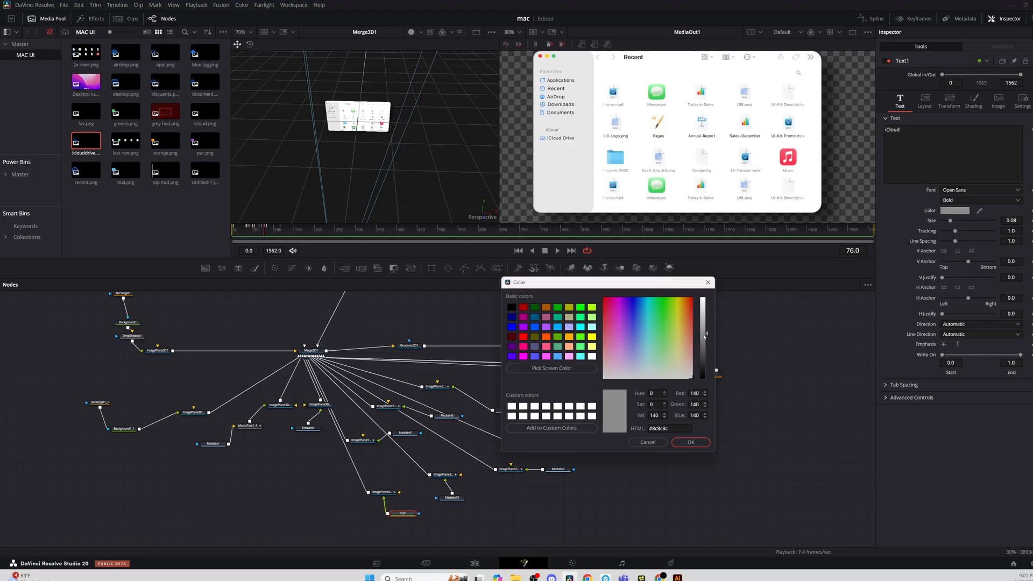
{"action": "left_click", "coordinate": [699, 442]}
{"action": "left_click", "coordinate": [382, 492]}
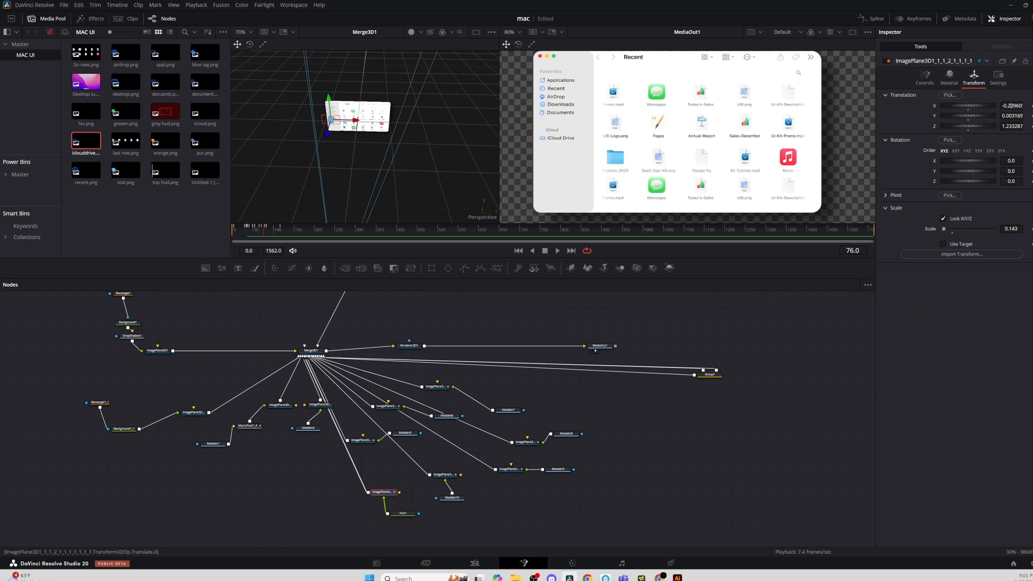
{"action": "left_click_drag", "start_coordinate": [1004, 229], "coordinate": [1007, 229]}
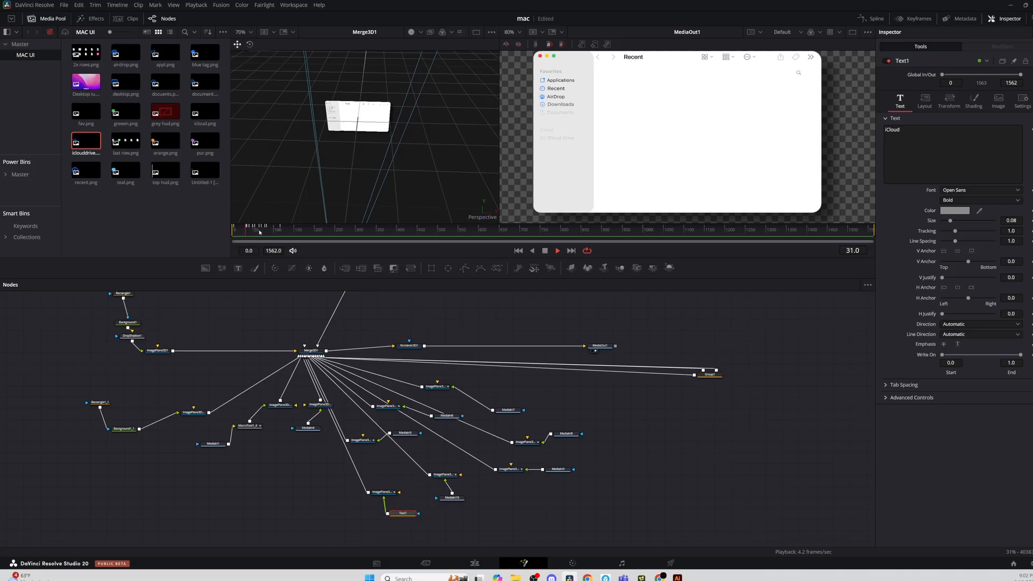
Shift the Opacity keyframes of the iCloud heading's image plane later so it fades in after Documents
{"action": "left_click", "coordinate": [913, 19]}
{"action": "left_click", "coordinate": [456, 406]}
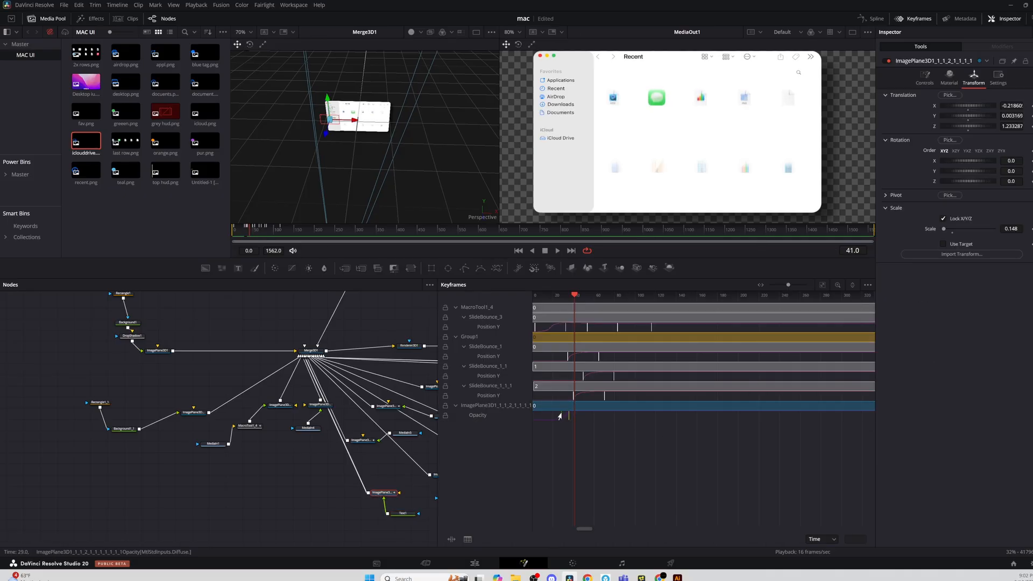
{"action": "left_click", "coordinate": [913, 18]}
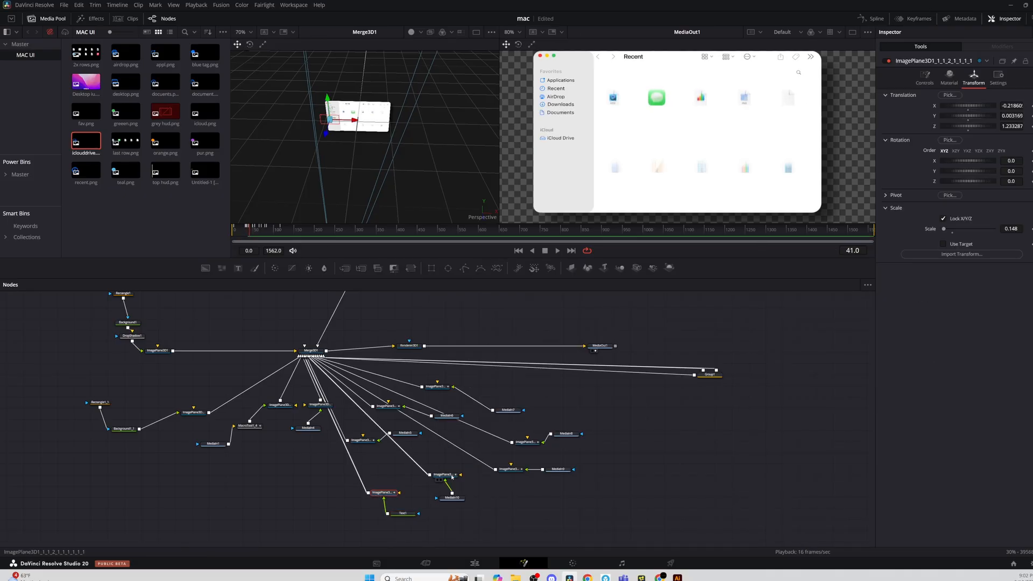
Shift the iCloud Drive image plane's Opacity keyframes later and replay the animation from the start
{"action": "left_click", "coordinate": [443, 475]}
{"action": "left_click", "coordinate": [913, 19]}
{"action": "left_click", "coordinate": [456, 406]}
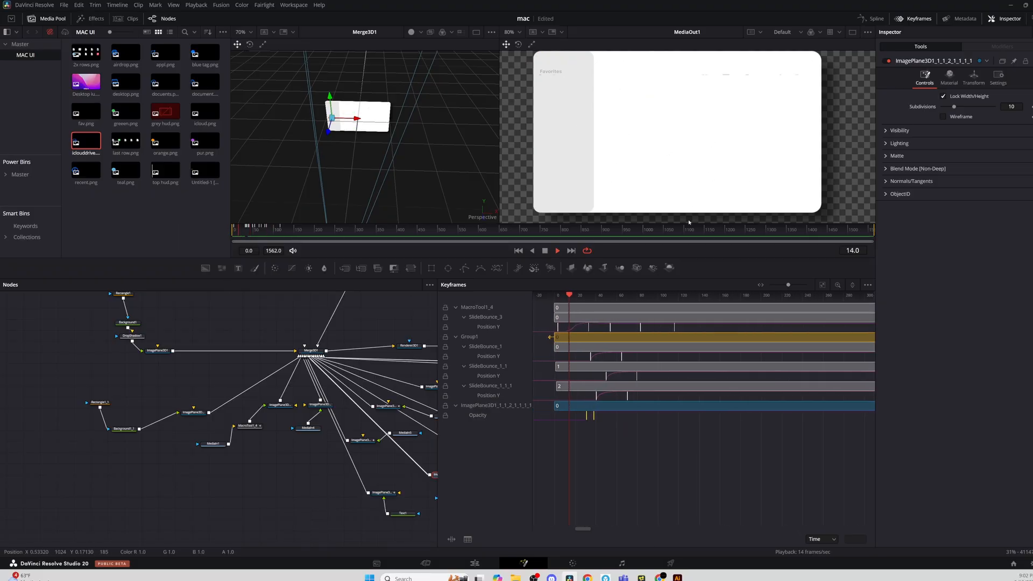
{"action": "left_click_drag", "start_coordinate": [237, 232], "coordinate": [232, 232]}
Shift MacroTool1_4's Position Y keyframes a few frames later and check the opening frames
{"action": "left_click_drag", "start_coordinate": [713, 327], "coordinate": [711, 329]}
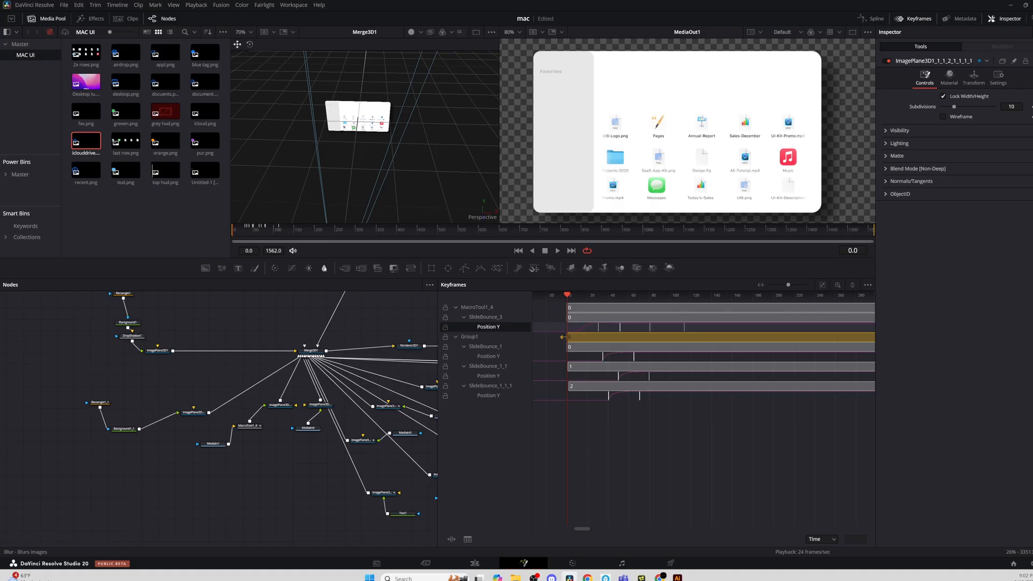
{"action": "key", "text": "space"}
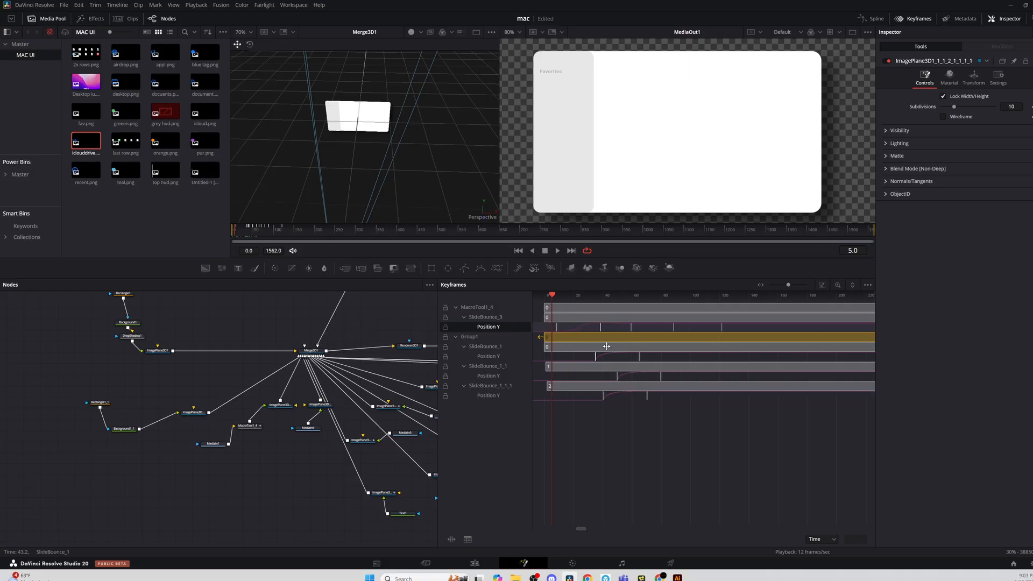
{"action": "left_click", "coordinate": [604, 454]}
On the Edit page, trim the first 9 frames off the Fusion Composition clip, keep it at the timeline start and play it back
{"action": "left_click", "coordinate": [475, 564]}
{"action": "key", "text": "space"}
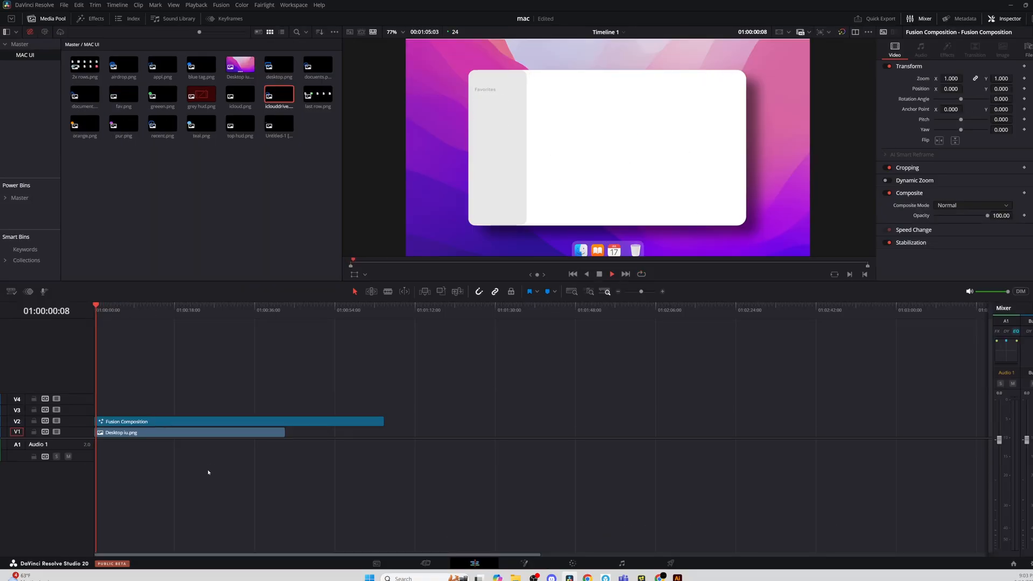
{"action": "key", "text": "space"}
{"action": "scroll", "coordinate": [208, 472], "scroll_direction": "up", "scroll_amount": 5}
{"action": "left_click_drag", "start_coordinate": [96, 422], "coordinate": [124, 422]}
{"action": "left_click", "coordinate": [96, 310]}
{"action": "key", "text": "space"}
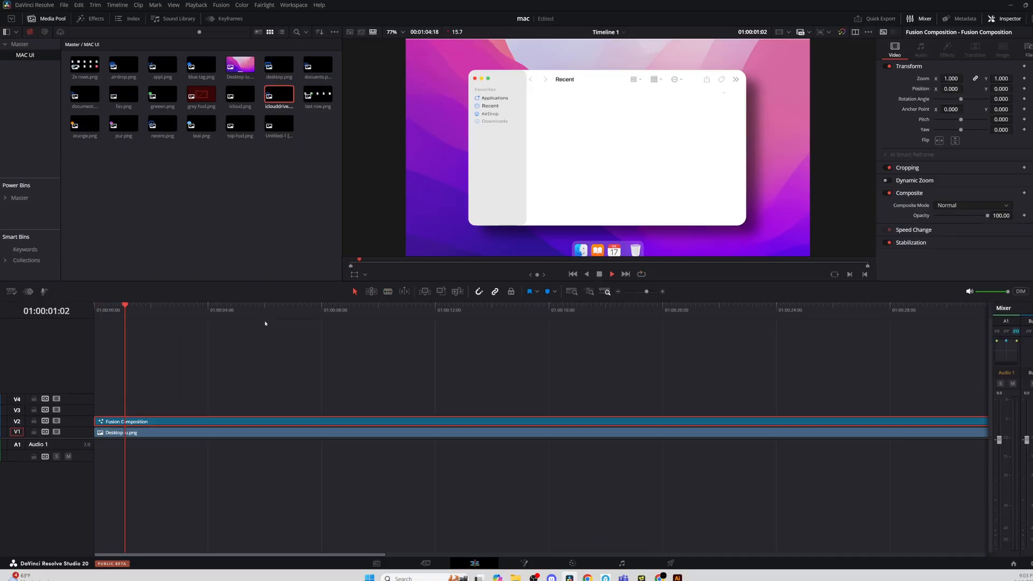
{"action": "key", "text": "space"}
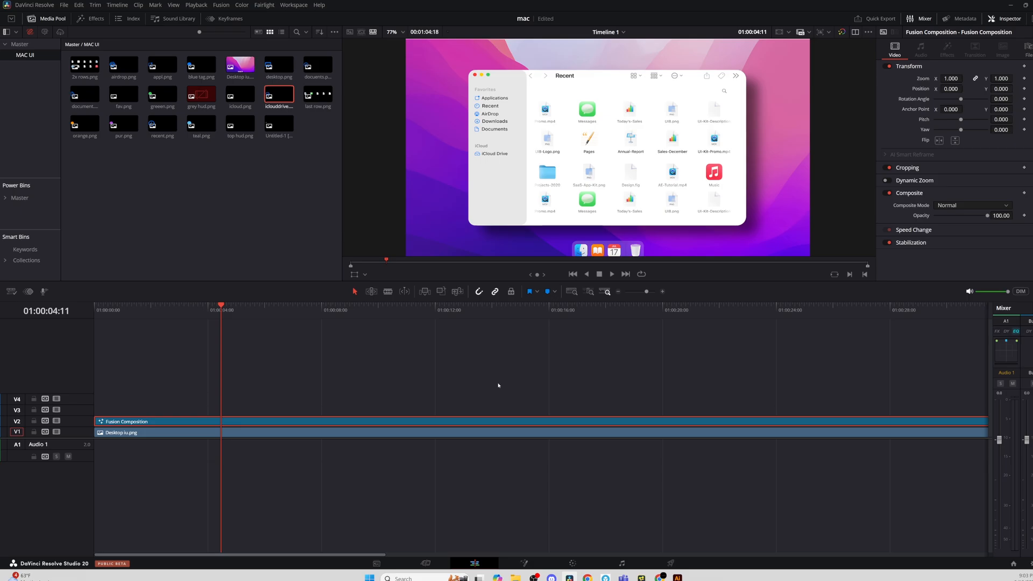
Reopen the trimmed composition on the Fusion page
{"action": "left_click", "coordinate": [572, 563]}
{"action": "left_click", "coordinate": [524, 563]}
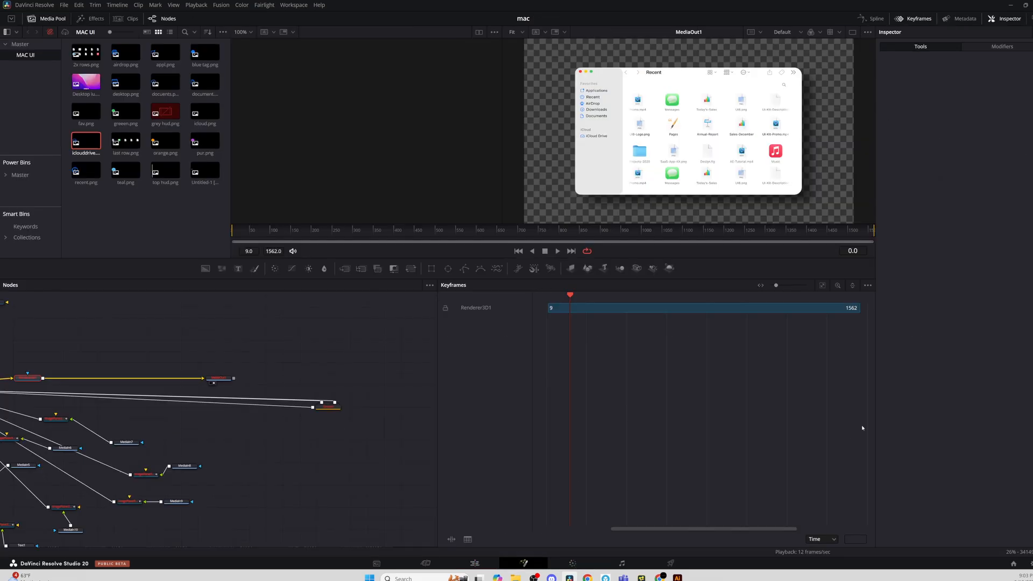
Animate Camera3D1 between frames 9 and 47 by adjusting its Z translation and Y rotation at frame 47
{"action": "scroll", "coordinate": [491, 447], "scroll_direction": "down", "scroll_amount": 1}
{"action": "mouse_move", "coordinate": [245, 230]}
{"action": "left_mouse_down"}
{"action": "mouse_move", "coordinate": [261, 230]}
{"action": "mouse_move", "coordinate": [232, 231]}
{"action": "left_mouse_up"}
{"action": "left_click", "coordinate": [967, 83]}
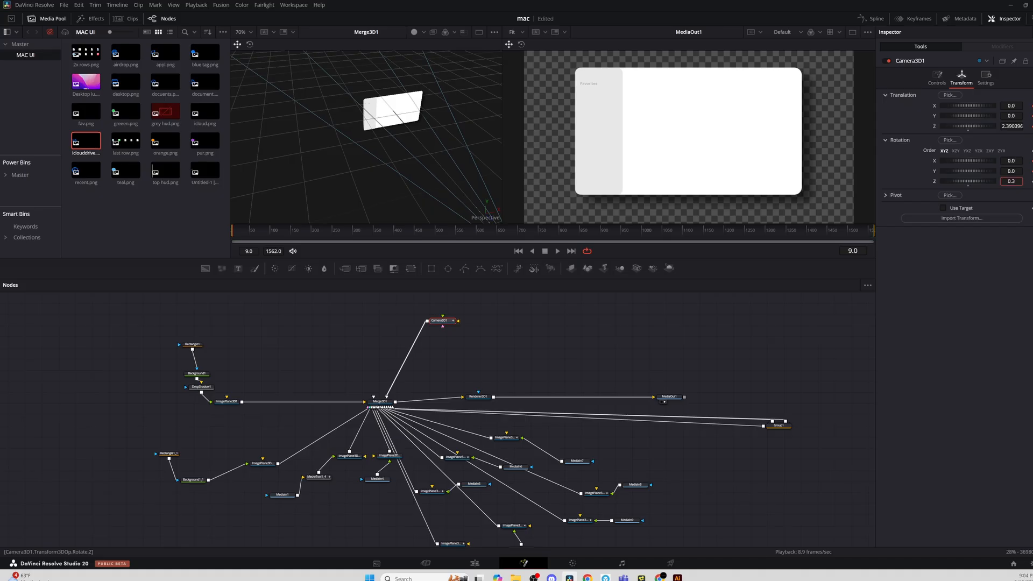
{"action": "left_click", "coordinate": [250, 235]}
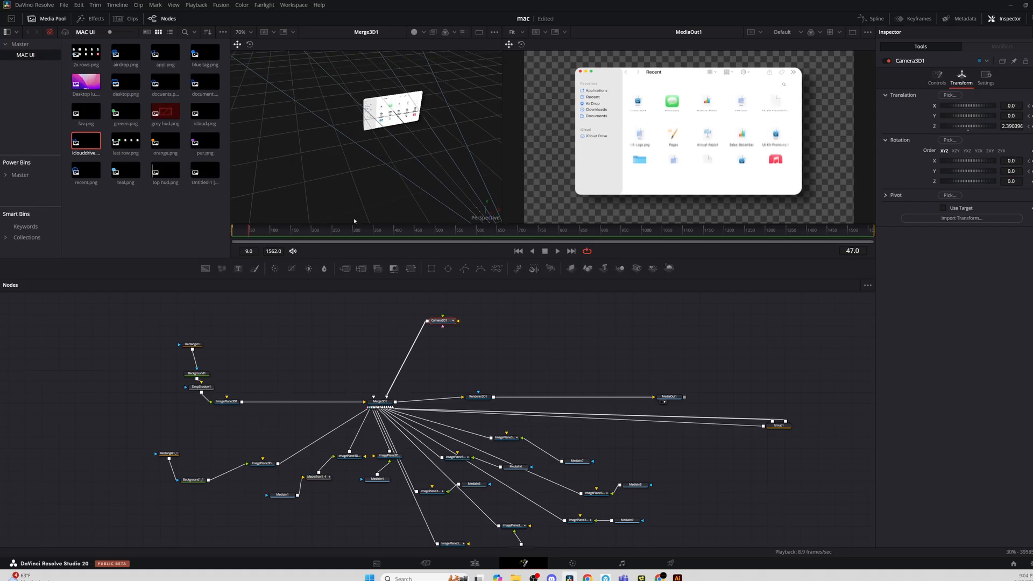
{"action": "left_click_drag", "start_coordinate": [1016, 126], "coordinate": [983, 106]}
{"action": "left_click_drag", "start_coordinate": [1014, 170], "coordinate": [1001, 170]}
{"action": "left_click_drag", "start_coordinate": [1016, 127], "coordinate": [1014, 126]}
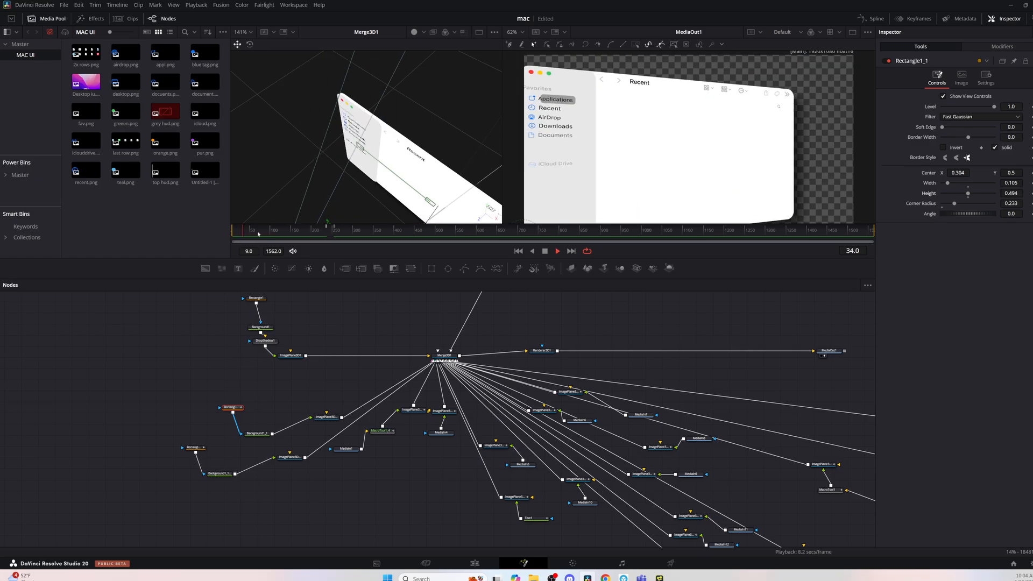
Show Rectangle1_1's Displacement, Width and Height curves in the Spline editor and smooth all their keyframes
{"action": "left_click", "coordinate": [897, 20]}
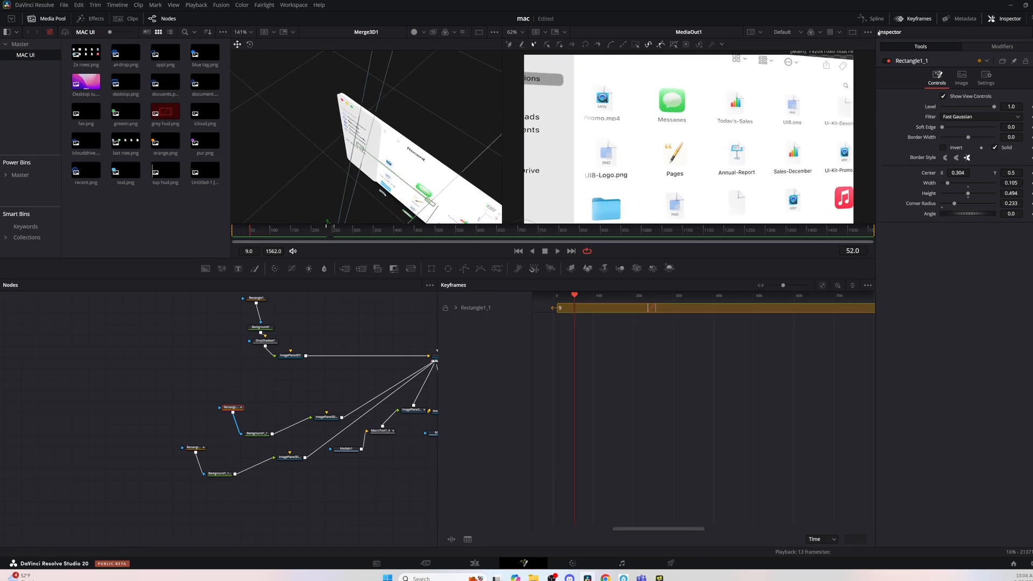
{"action": "left_click", "coordinate": [872, 19]}
{"action": "left_click", "coordinate": [602, 307]}
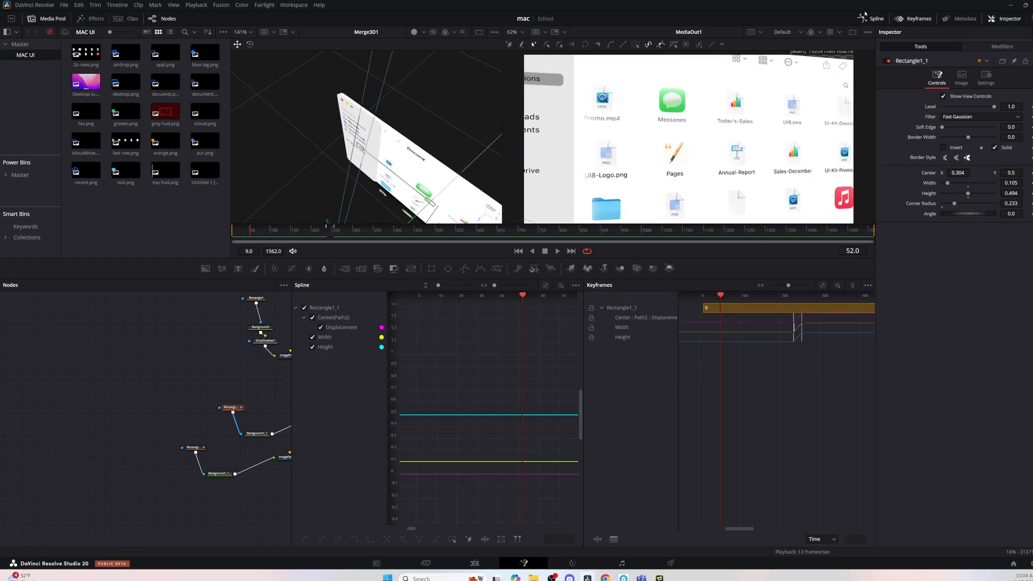
{"action": "left_click", "coordinate": [914, 19]}
{"action": "scroll", "coordinate": [806, 374], "scroll_direction": "down", "scroll_amount": 3}
{"action": "left_click_drag", "start_coordinate": [838, 376], "coordinate": [691, 490]}
{"action": "key", "text": "s"}
Play the composition from the start through the end of Rectangle1_1's growth animation
{"action": "left_click", "coordinate": [236, 232]}
{"action": "key", "text": "space"}
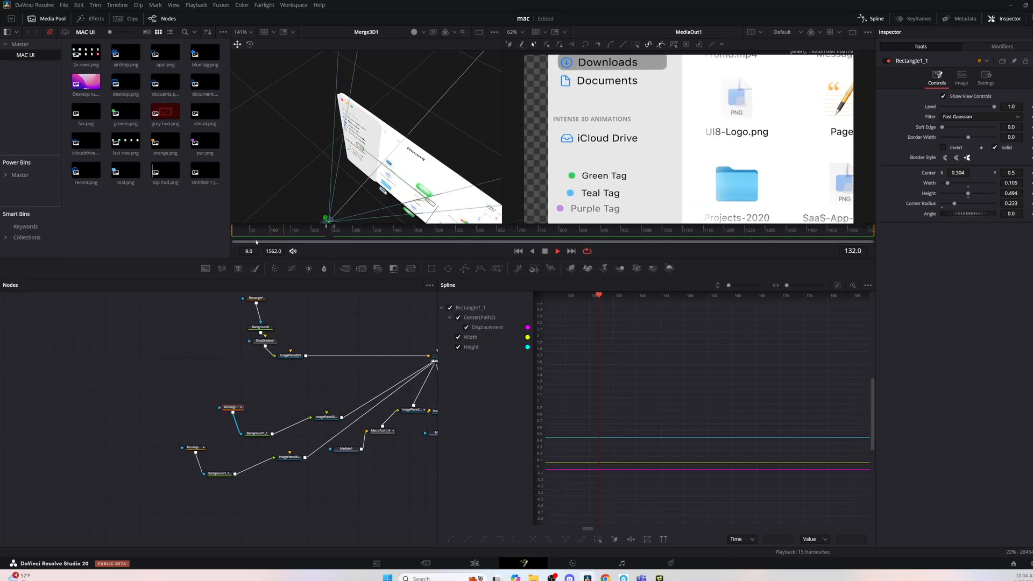
{"action": "key", "text": "space"}
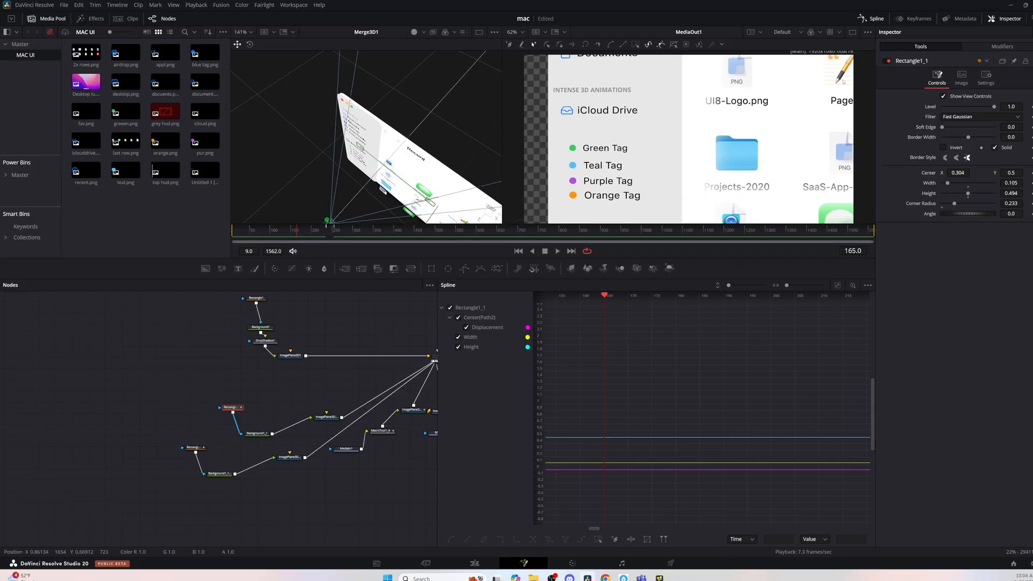
{"action": "key", "text": "space"}
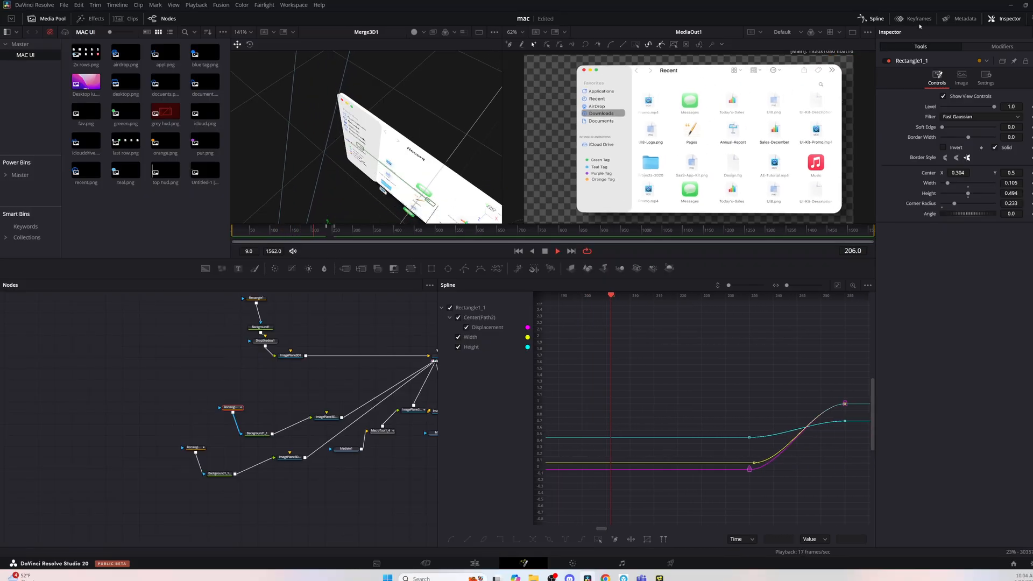
{"action": "key", "text": "space"}
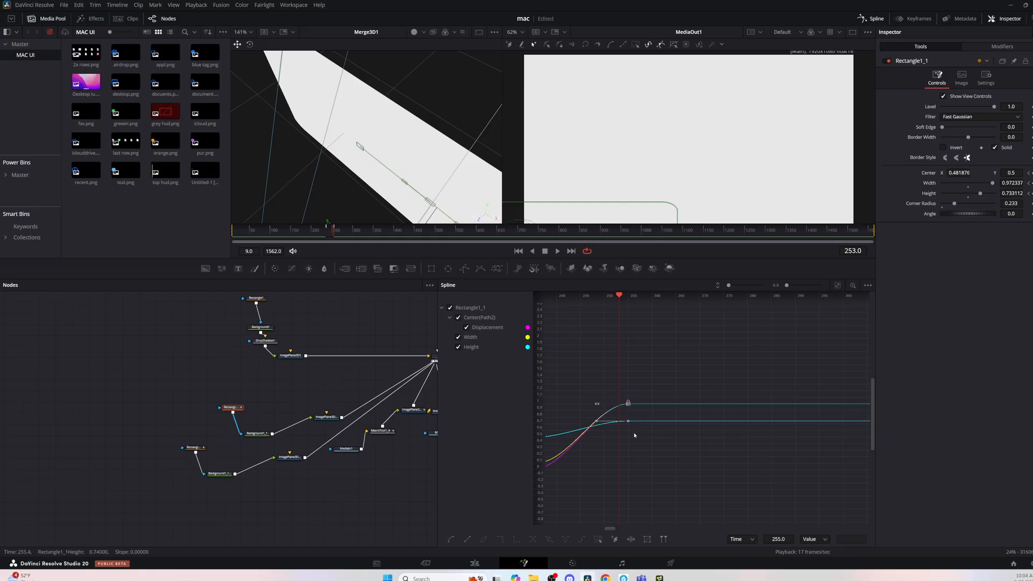
Ease Rectangle1_1's spline keyframes with Ease In 33 and Ease Out 64.7 and replay the growth animation
{"action": "key", "text": "t"}
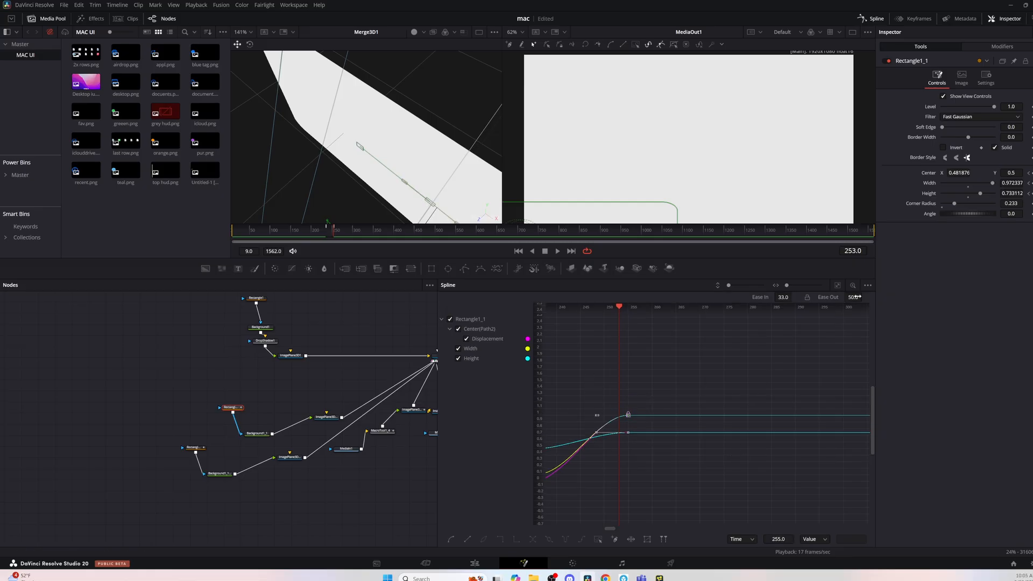
{"action": "left_click_drag", "start_coordinate": [857, 297], "coordinate": [865, 296]}
{"action": "left_click_drag", "start_coordinate": [619, 529], "coordinate": [613, 527]}
{"action": "left_click_drag", "start_coordinate": [856, 297], "coordinate": [865, 297]}
{"action": "key", "text": "space"}
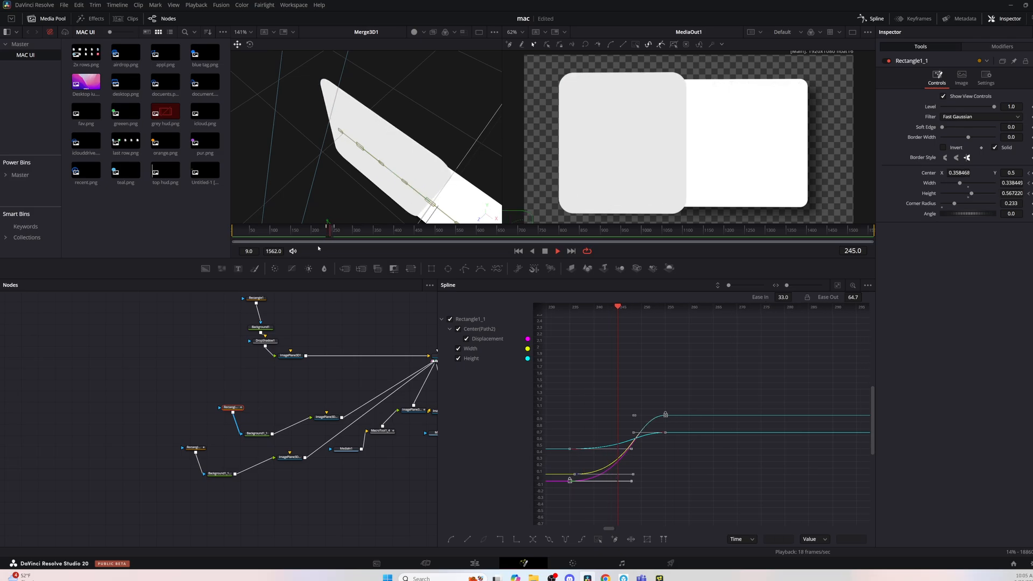
{"action": "key", "text": "space"}
Set the easing of Rectangle1_1's keyframes to Ease In 61.5 and Ease Out 38.4 and preview the expansion
{"action": "left_click_drag", "start_coordinate": [854, 297], "coordinate": [792, 297]}
{"action": "left_click_drag", "start_coordinate": [615, 530], "coordinate": [609, 530]}
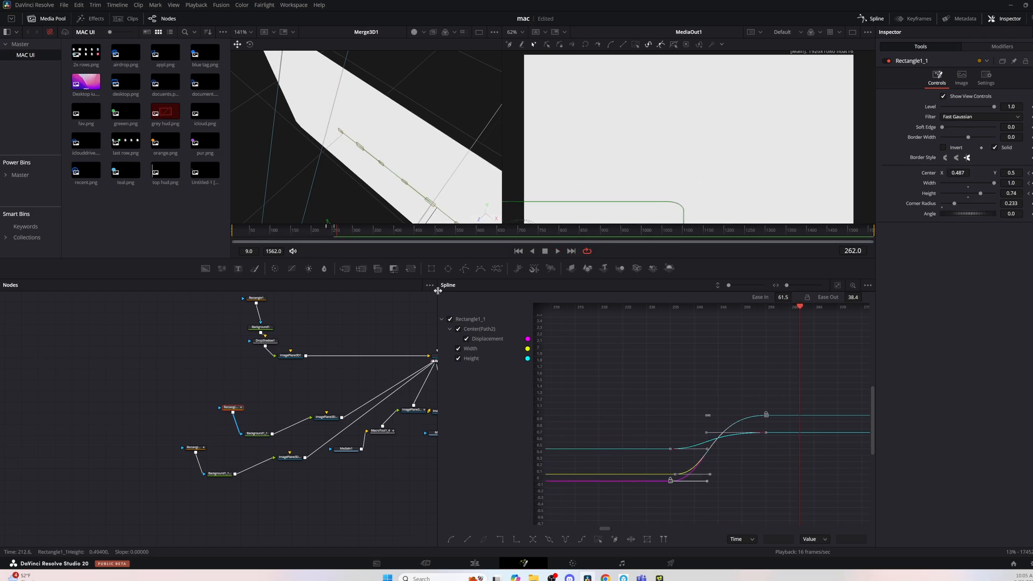
{"action": "key", "text": "space"}
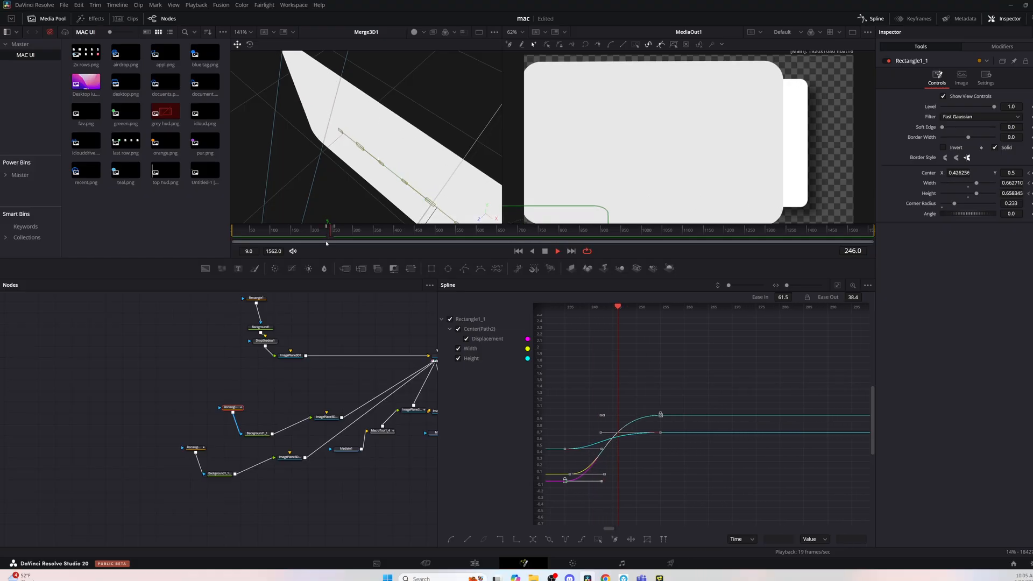
{"action": "key", "text": "space"}
Fine-tune the Ease In amount of Rectangle1_1's keyframes, replaying the expansion between adjustments
{"action": "left_click_drag", "start_coordinate": [617, 530], "coordinate": [607, 532]}
{"action": "left_click_drag", "start_coordinate": [783, 297], "coordinate": [802, 298]}
{"action": "left_click", "coordinate": [317, 233]}
{"action": "key", "text": "space"}
{"action": "key", "text": "space"}
{"action": "left_click_drag", "start_coordinate": [783, 297], "coordinate": [764, 297]}
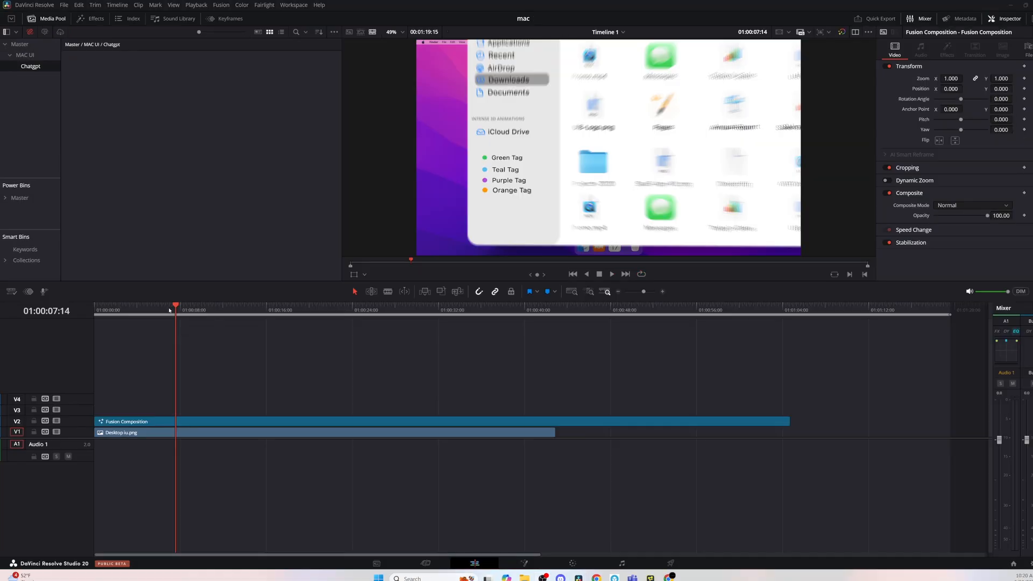
On the Edit page, split the V2 Fusion Composition clip after the expansion and place the playhead at 01:00:11:16 in its second part
{"action": "left_click_drag", "start_coordinate": [169, 309], "coordinate": [205, 319]}
{"action": "scroll", "coordinate": [262, 423], "scroll_direction": "up", "scroll_amount": 3}
{"action": "key", "text": "b"}
{"action": "left_click", "coordinate": [331, 420]}
{"action": "key", "text": "a"}
{"action": "left_click", "coordinate": [356, 314]}
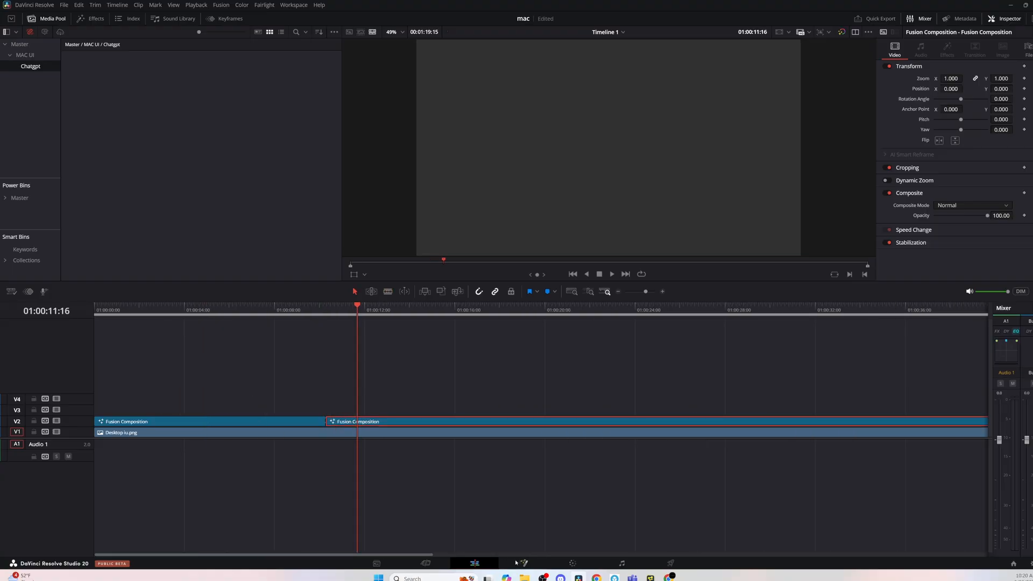
Open the second Fusion Composition clip on the Fusion page and delete the unneeded Finder icon and sidebar nodes
{"action": "left_click", "coordinate": [524, 564]}
{"action": "left_click_drag", "start_coordinate": [664, 338], "coordinate": [87, 468]}
{"action": "key", "text": "Delete"}
{"action": "left_click_drag", "start_coordinate": [292, 432], "coordinate": [588, 464]}
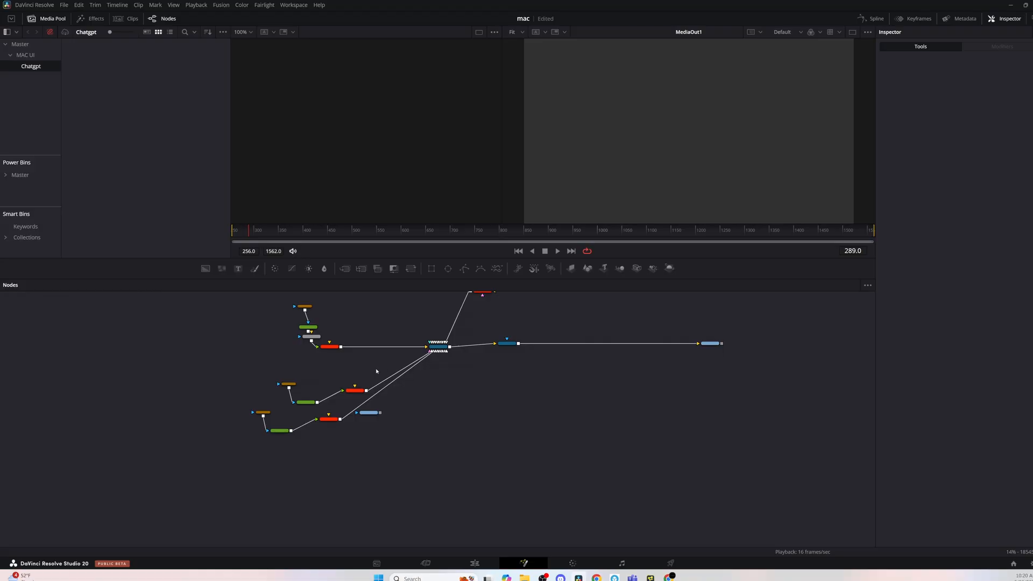
Delete the Finder window's drop-shadow rectangle chain, the loose MediaIn1 and the lowest rectangle, background and image plane chain
{"action": "scroll", "coordinate": [378, 371], "scroll_direction": "up", "scroll_amount": 6}
{"action": "left_click_drag", "start_coordinate": [320, 419], "coordinate": [211, 314]}
{"action": "key", "text": "Delete"}
{"action": "scroll", "coordinate": [286, 437], "scroll_direction": "down", "scroll_amount": 3}
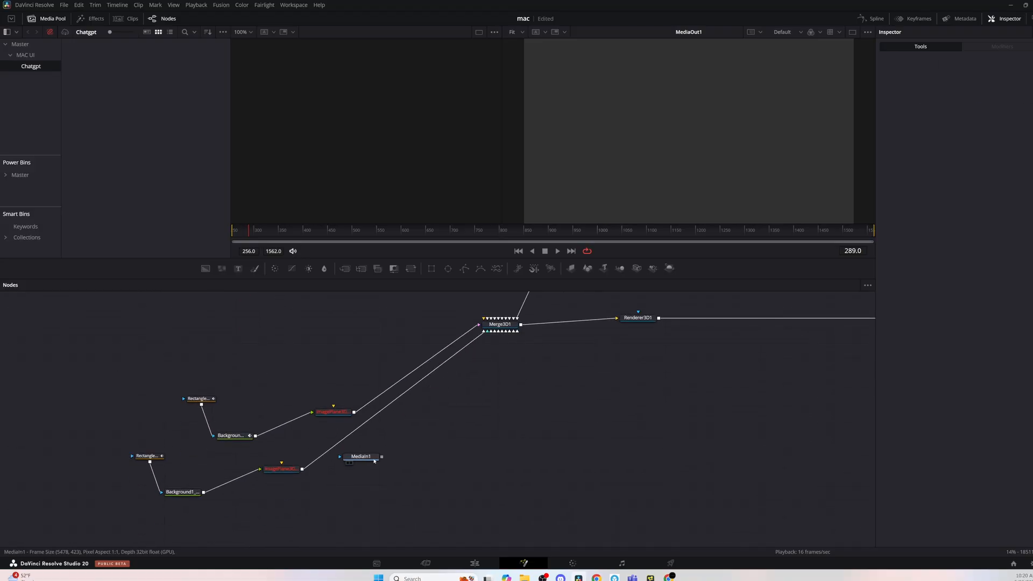
{"action": "left_click", "coordinate": [374, 460]}
{"action": "key", "text": "Delete"}
{"action": "left_click_drag", "start_coordinate": [321, 453], "coordinate": [148, 494]}
{"action": "key", "text": "Delete"}
Tidy the remaining rectangle, background and image plane nodes, show Merge3D1 in the first viewer and widen that viewer
{"action": "scroll", "coordinate": [328, 483], "scroll_direction": "up", "scroll_amount": 3}
{"action": "left_click_drag", "start_coordinate": [399, 507], "coordinate": [147, 461]}
{"action": "left_click_drag", "start_coordinate": [201, 473], "coordinate": [151, 359]}
{"action": "left_click", "coordinate": [358, 434]}
{"action": "left_click", "coordinate": [500, 398]}
{"action": "key", "text": "1"}
{"action": "scroll", "coordinate": [425, 197], "scroll_direction": "down", "scroll_amount": 5}
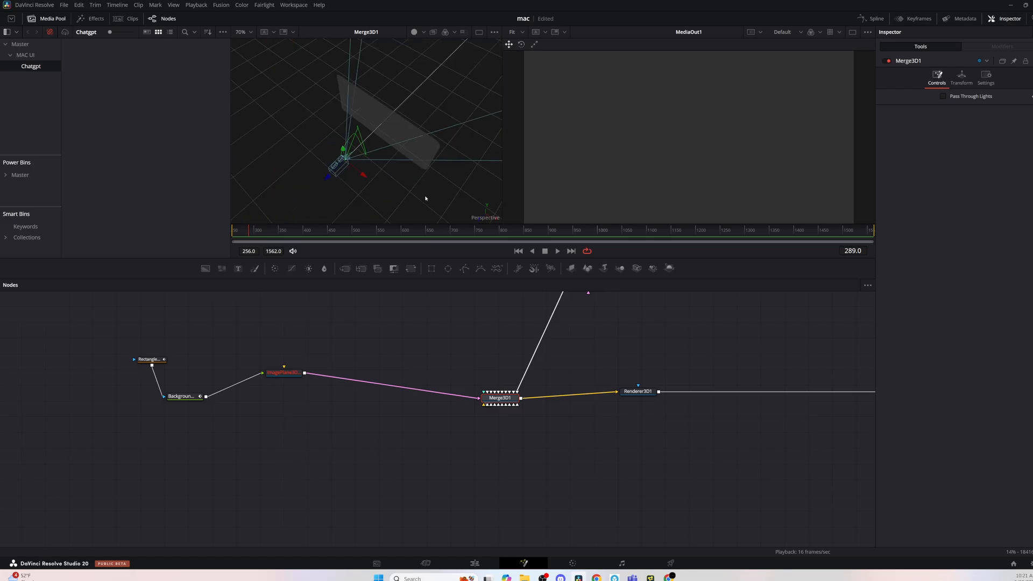
{"action": "left_click_drag", "start_coordinate": [527, 168], "coordinate": [547, 154]}
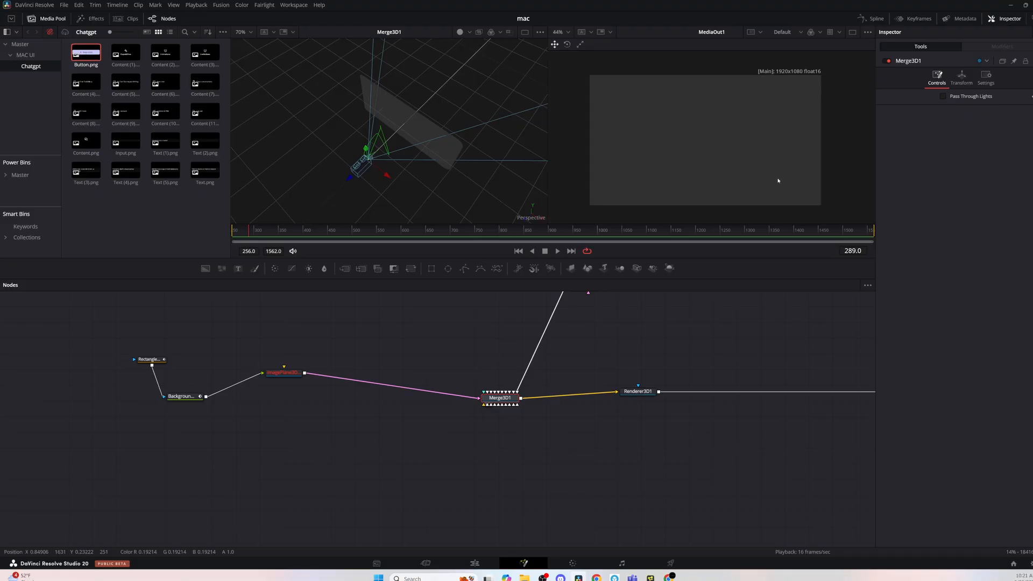
Select Camera3D1, switch to Figma to examine the dark ChatGPT New chat layout, and return to DaVinci Resolve
{"action": "scroll", "coordinate": [419, 300], "scroll_direction": "up", "scroll_amount": 3}
{"action": "left_click", "coordinate": [582, 383]}
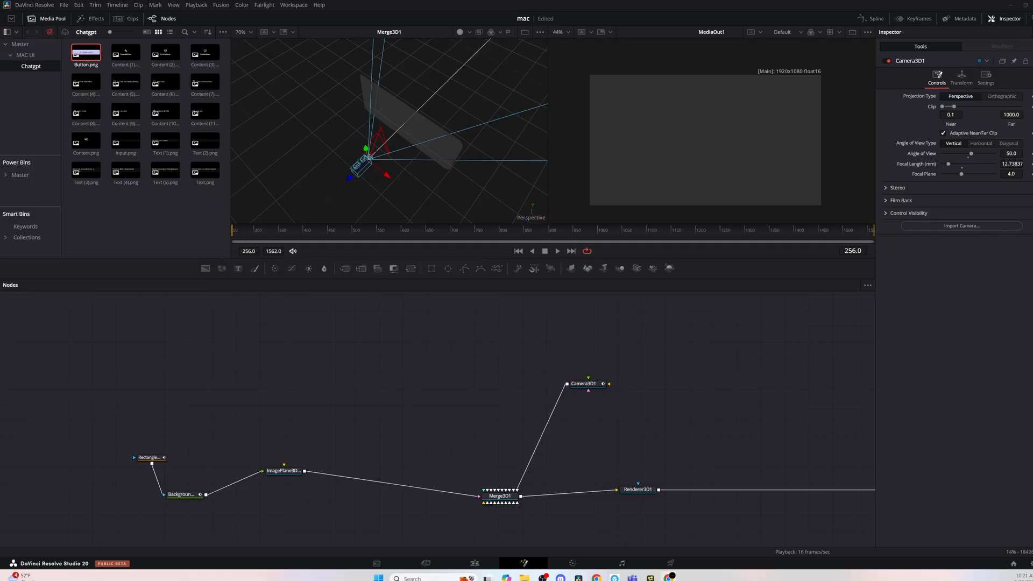
{"action": "key", "text": "alt+Tab"}
{"action": "double_click", "coordinate": [508, 107]}
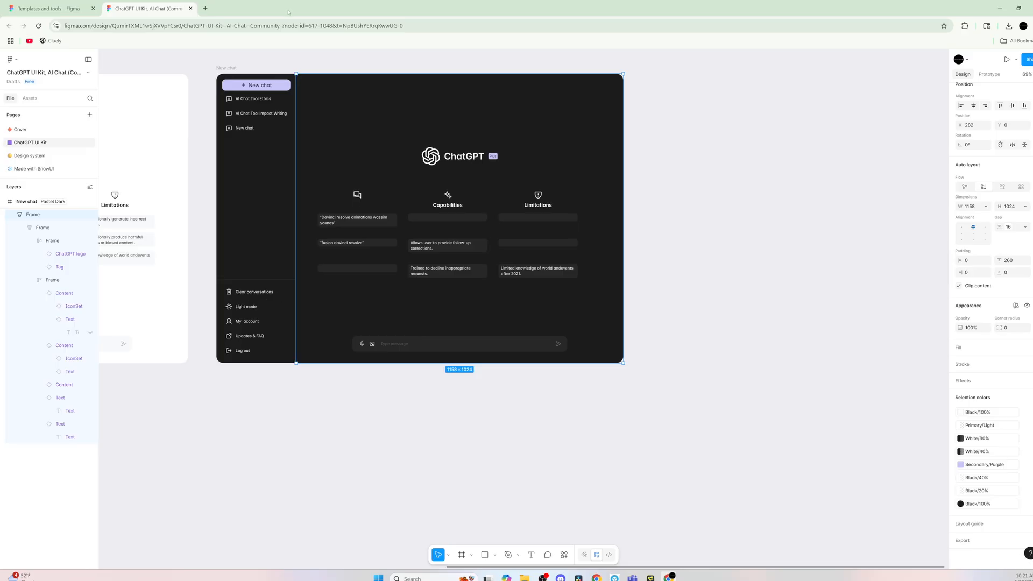
{"action": "key", "text": "alt+Tab"}
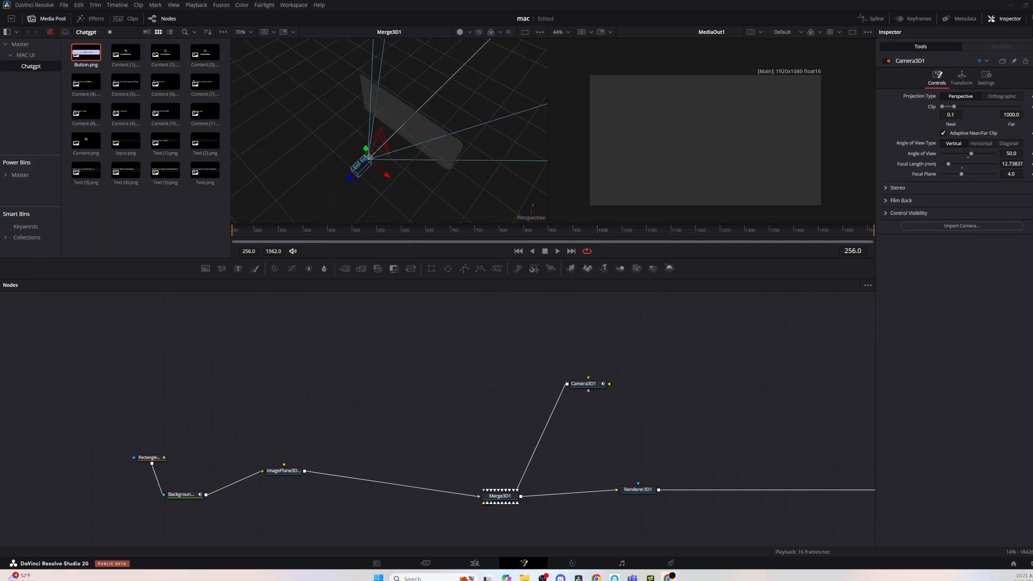
Bring Button.png into the node graph, connect it through a new ImagePlane3D to Merge3D1 and arrange the nodes
{"action": "left_click_drag", "start_coordinate": [335, 520], "coordinate": [115, 414]}
{"action": "left_click_drag", "start_coordinate": [88, 55], "coordinate": [430, 391]}
{"action": "left_click", "coordinate": [571, 269]}
{"action": "left_click_drag", "start_coordinate": [499, 397], "coordinate": [507, 456]}
{"action": "left_click_drag", "start_coordinate": [497, 396], "coordinate": [476, 420]}
{"action": "left_click_drag", "start_coordinate": [428, 397], "coordinate": [386, 370]}
{"action": "left_click_drag", "start_coordinate": [475, 419], "coordinate": [447, 420]}
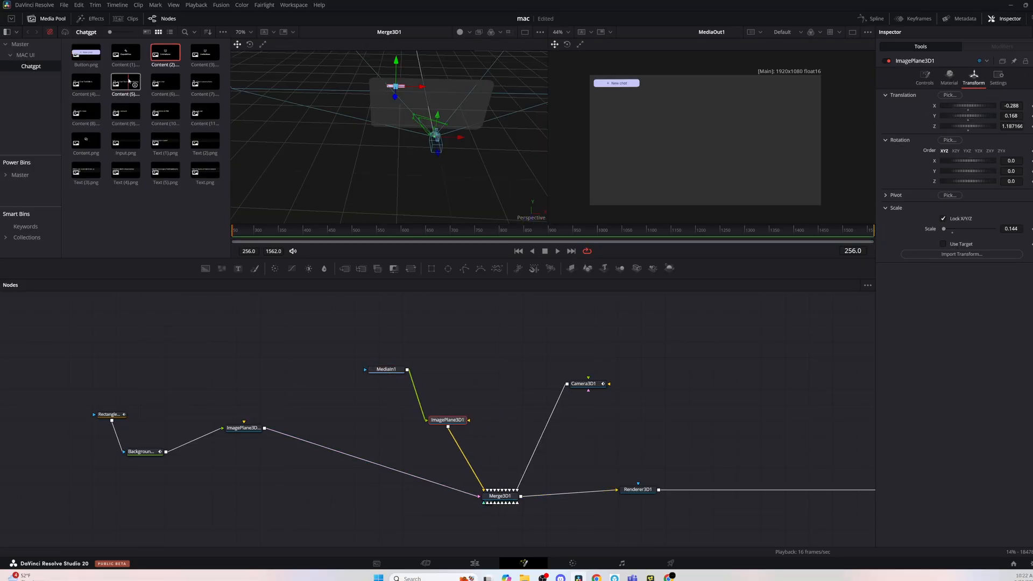
Add Content (4).png with a pasted copy of the button's image plane as the first sidebar item
{"action": "left_click_drag", "start_coordinate": [86, 81], "coordinate": [261, 357]}
{"action": "key", "text": "ctrl+v"}
{"action": "left_click", "coordinate": [282, 358]}
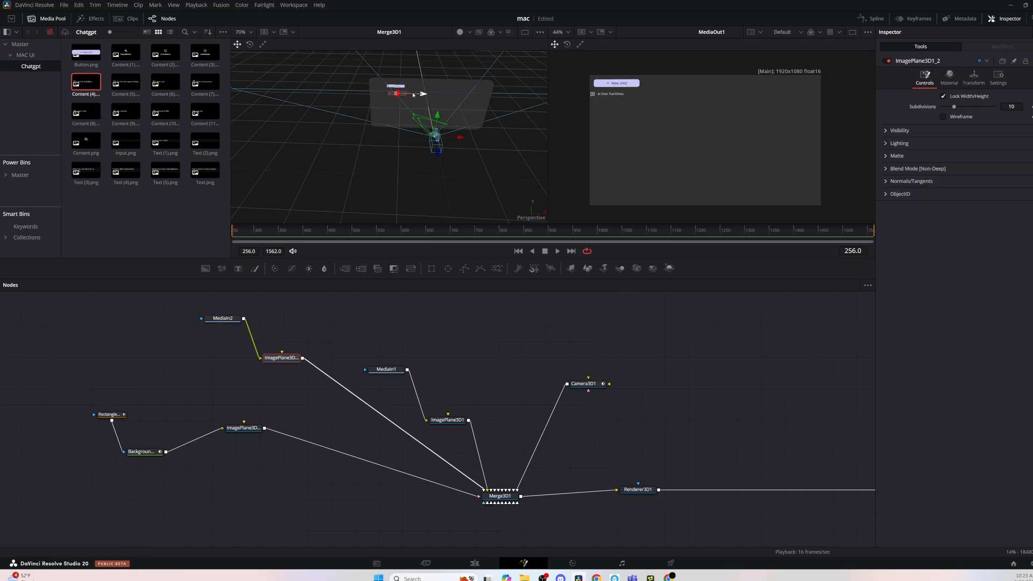
{"action": "left_click_drag", "start_coordinate": [437, 152], "coordinate": [438, 223]}
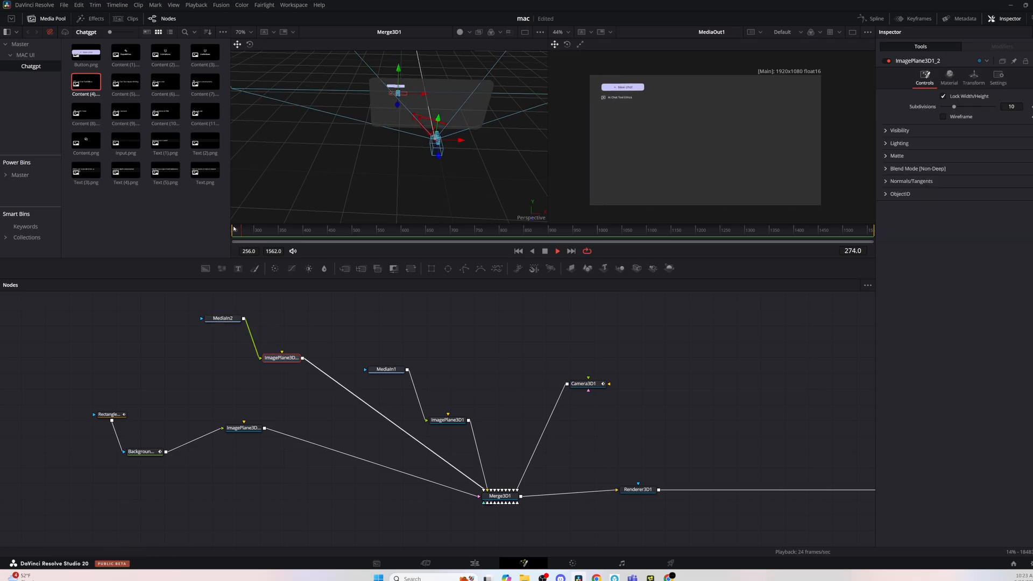
Reposition the New chat button and Content (4).png image planes near the dark window's sidebar edge
{"action": "left_click", "coordinate": [448, 420]}
{"action": "left_click_drag", "start_coordinate": [421, 87], "coordinate": [416, 95]}
{"action": "left_click", "coordinate": [285, 357]}
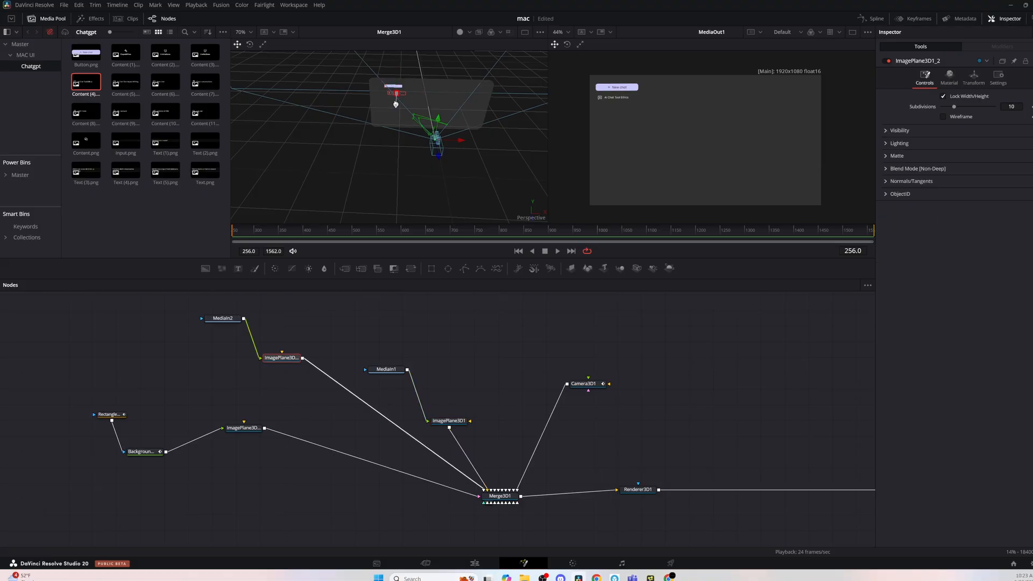
{"action": "left_click", "coordinate": [393, 92]}
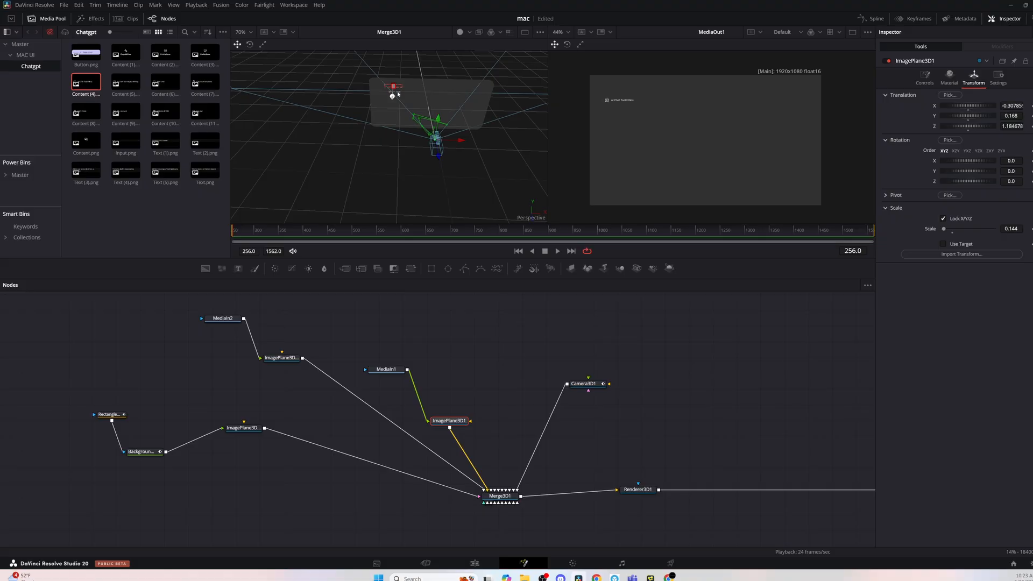
{"action": "mouse_move", "coordinate": [476, 175]}
{"action": "left_mouse_down"}
{"action": "mouse_move", "coordinate": [489, 155]}
{"action": "mouse_move", "coordinate": [478, 167]}
{"action": "left_mouse_up"}
{"action": "left_click", "coordinate": [285, 357]}
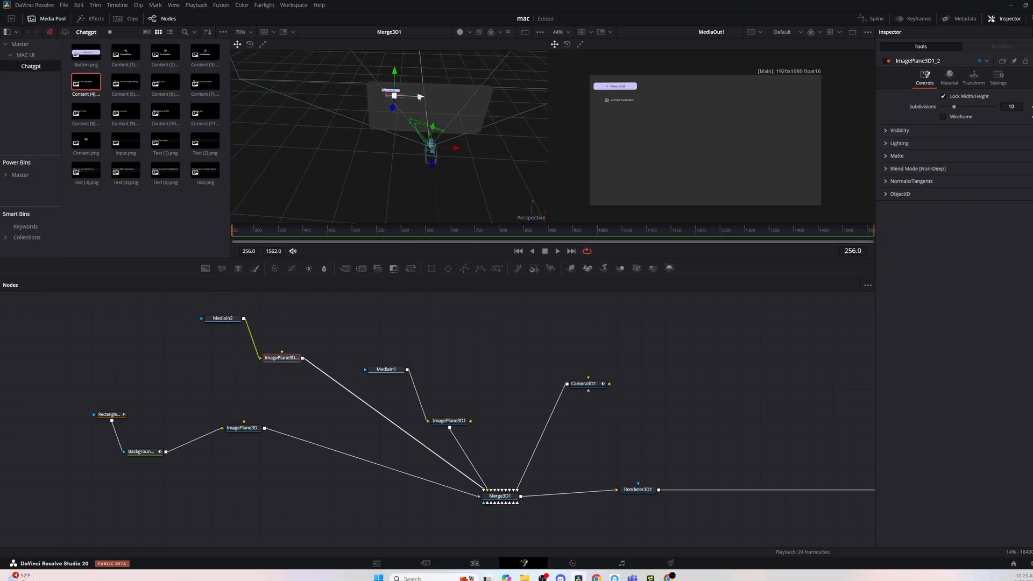
Duplicate ImagePlane3D1_2, connect the copy to Merge3D1 and feed it Content (5).png as the second sidebar item
{"action": "left_click", "coordinate": [282, 356]}
{"action": "key", "text": "ctrl+c"}
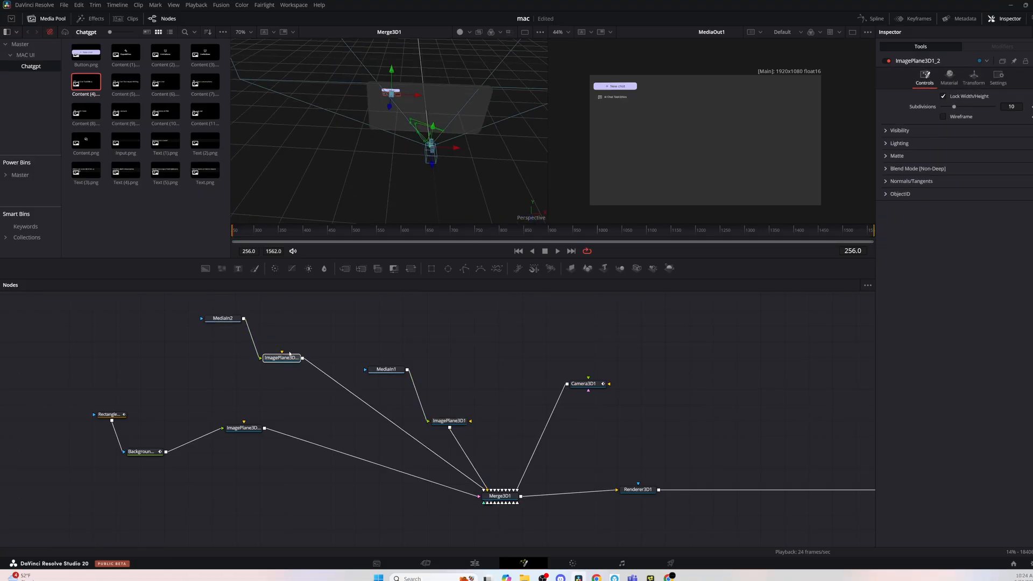
{"action": "left_click", "coordinate": [299, 393]}
{"action": "key", "text": "ctrl+v"}
{"action": "left_click_drag", "start_coordinate": [320, 394], "coordinate": [500, 496]}
{"action": "left_click_drag", "start_coordinate": [126, 82], "coordinate": [300, 394]}
{"action": "left_click", "coordinate": [299, 393]}
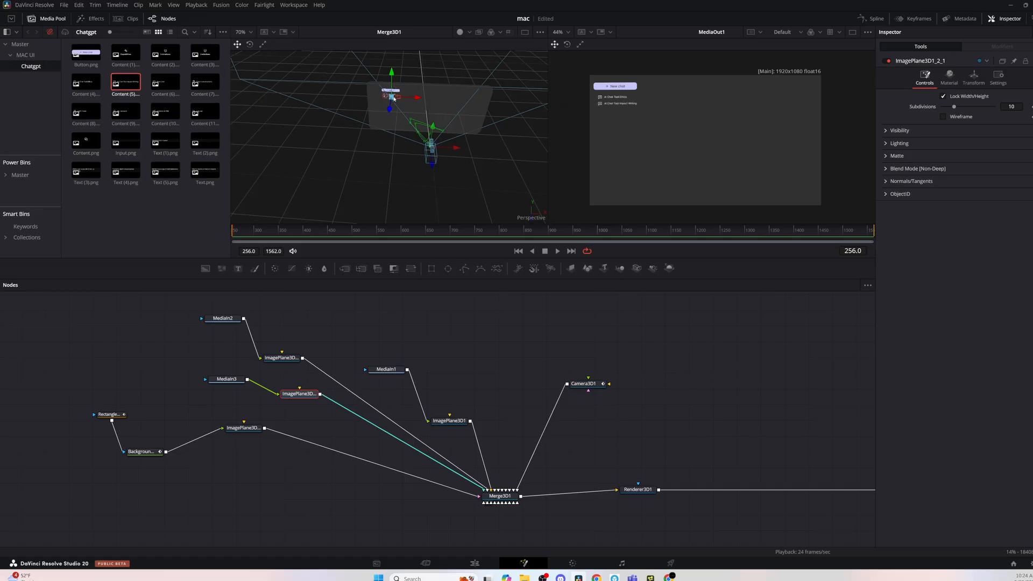
Add Content (6).png with a copy of ImagePlane3D1_2_1 connected to Merge3D1 as the third sidebar item
{"action": "left_click_drag", "start_coordinate": [166, 83], "coordinate": [147, 362]}
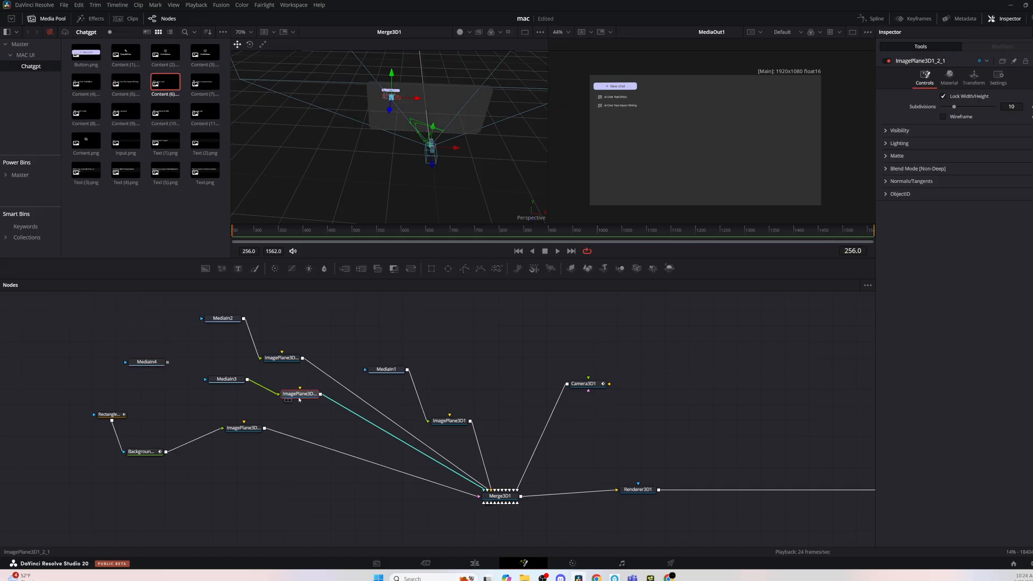
{"action": "left_click", "coordinate": [299, 394]}
{"action": "key", "text": "ctrl+c"}
{"action": "left_click", "coordinate": [191, 393]}
{"action": "key", "text": "ctrl+v"}
{"action": "left_click_drag", "start_coordinate": [212, 394], "coordinate": [499, 496]}
{"action": "left_click_drag", "start_coordinate": [331, 407], "coordinate": [223, 310]}
{"action": "left_click_drag", "start_coordinate": [230, 320], "coordinate": [249, 299]}
{"action": "left_click_drag", "start_coordinate": [167, 362], "coordinate": [191, 393]}
{"action": "left_click", "coordinate": [191, 393]}
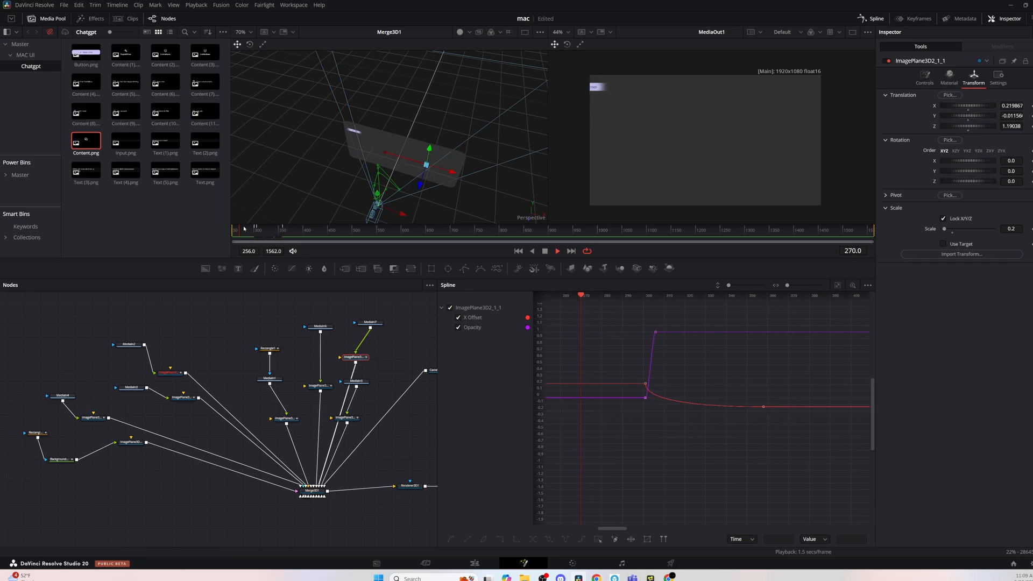
{"action": "left_click", "coordinate": [878, 20]}
{"action": "left_click", "coordinate": [877, 20]}
{"action": "left_click", "coordinate": [877, 20]}
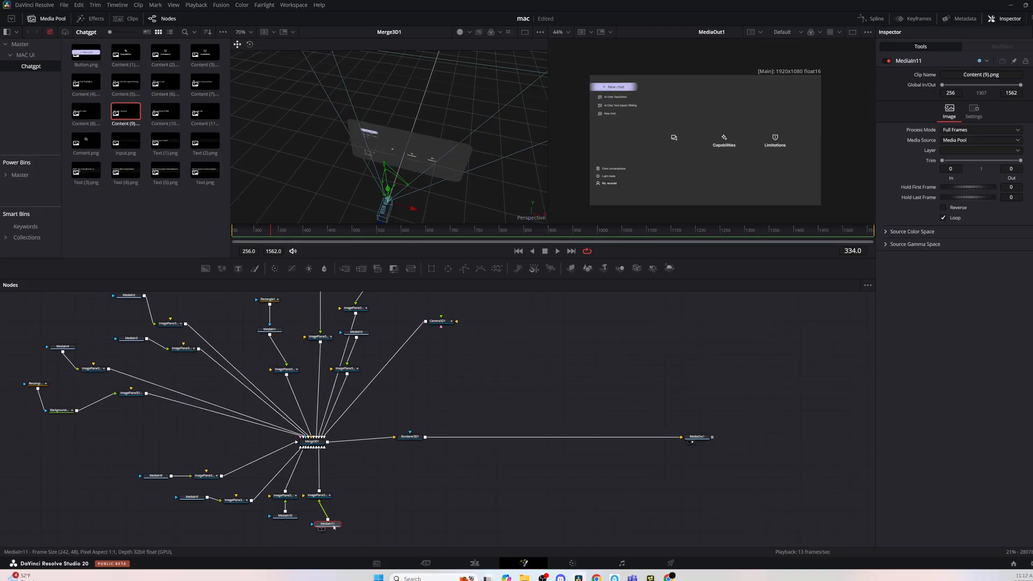
Feed Content (10).png into the last sidebar image plane and bring up its animation keyframes
{"action": "left_click", "coordinate": [321, 512]}
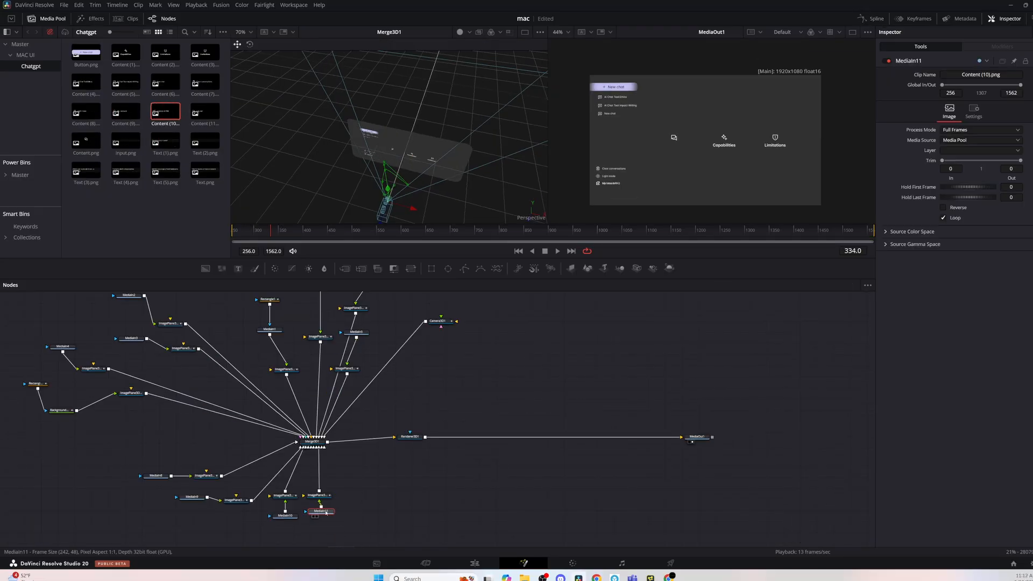
{"action": "left_click", "coordinate": [318, 495]}
{"action": "left_click", "coordinate": [914, 18]}
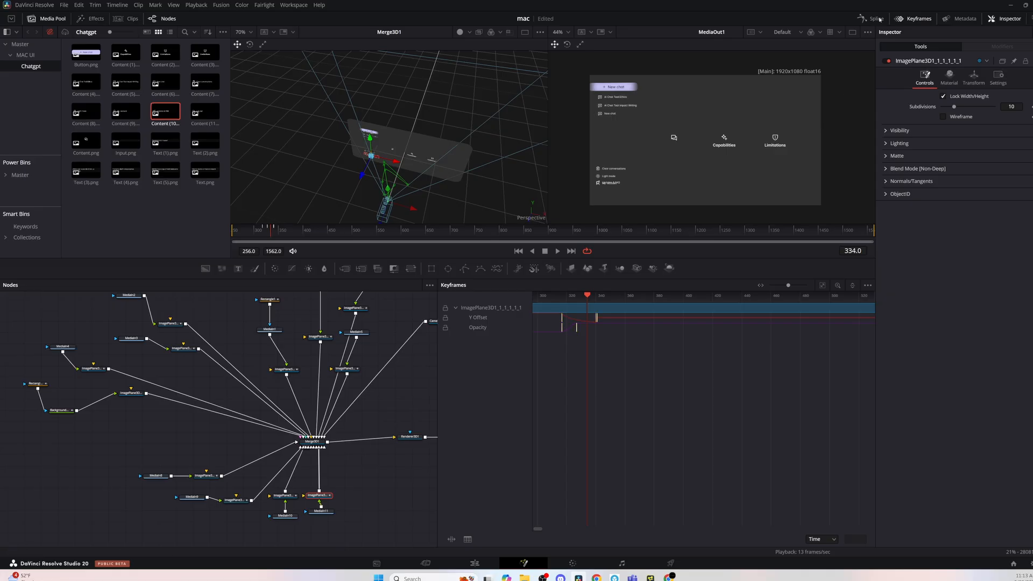
{"action": "left_click", "coordinate": [915, 19]}
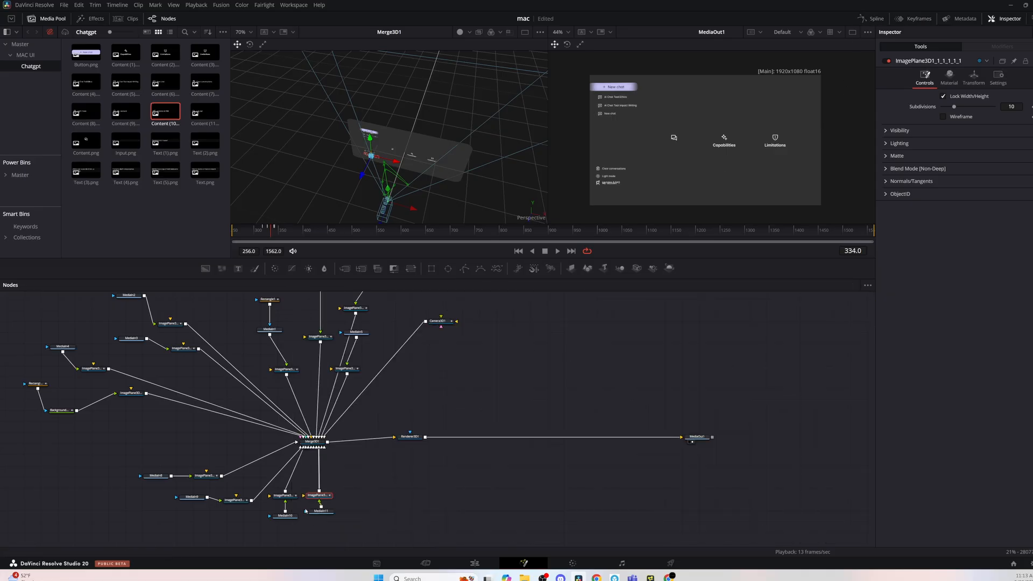
Try to reposition the Content (10).png image plane with a Y translation of -0.13, comparing it with the neighboring plane's transform
{"action": "left_click", "coordinate": [276, 229]}
{"action": "left_click", "coordinate": [973, 78]}
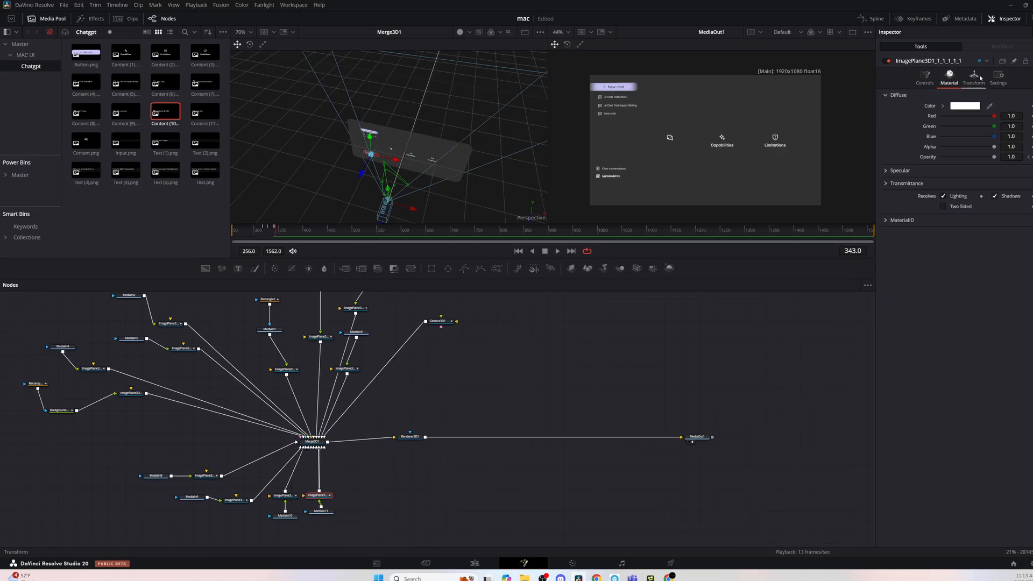
{"action": "left_click", "coordinate": [270, 235]}
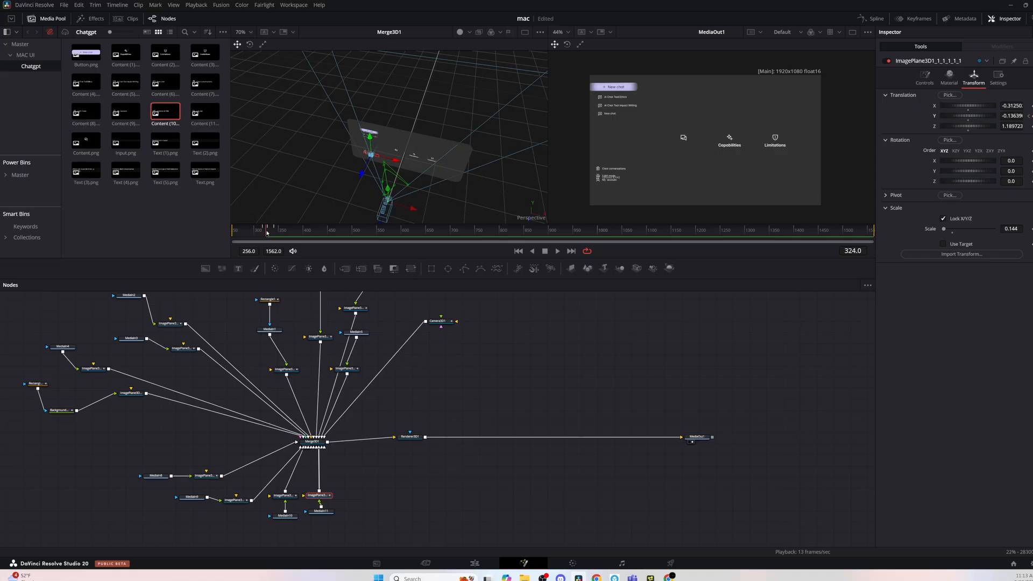
{"action": "left_click_drag", "start_coordinate": [274, 231], "coordinate": [266, 240]}
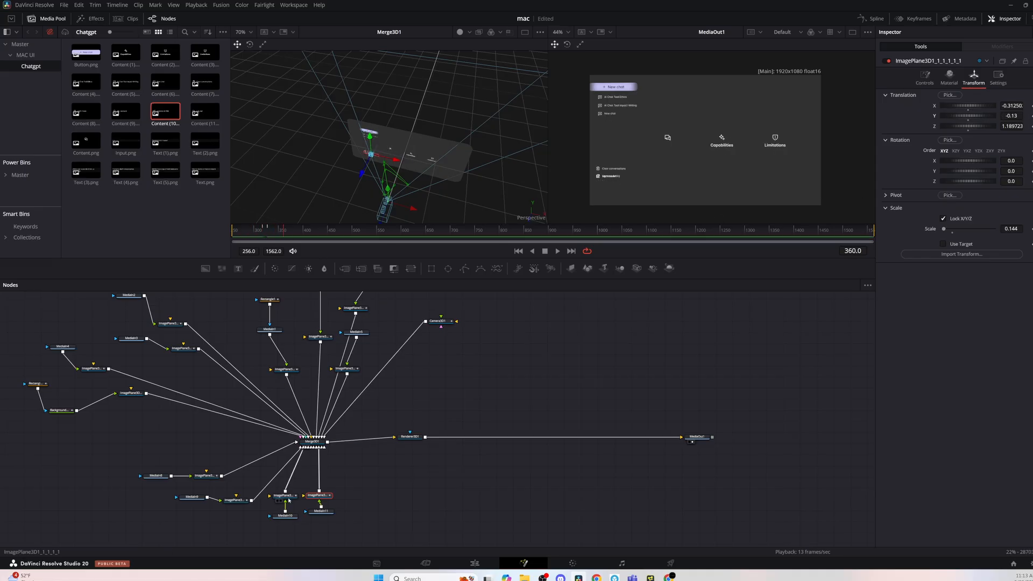
{"action": "left_click", "coordinate": [285, 495]}
{"action": "left_click", "coordinate": [271, 237]}
{"action": "left_click", "coordinate": [974, 78]}
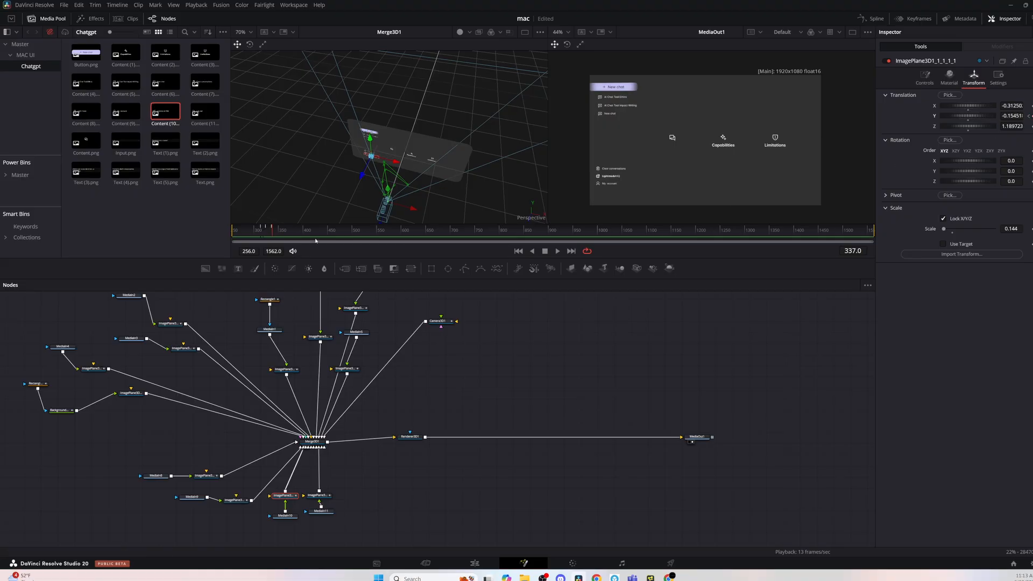
Replace the Content (10).png image plane with a freshly pasted copy connected to Merge3D1 and fed by MediaIn11
{"action": "left_click", "coordinate": [319, 496]}
{"action": "key", "text": "Delete"}
{"action": "key", "text": "ctrl+v"}
{"action": "left_click_drag", "start_coordinate": [331, 489], "coordinate": [314, 443]}
{"action": "left_click_drag", "start_coordinate": [337, 511], "coordinate": [321, 489]}
{"action": "left_click", "coordinate": [329, 514]}
{"action": "left_click", "coordinate": [317, 488]}
Shift the new sidebar image plane's Y Offset and Opacity keyframes in time and play the result
{"action": "left_click", "coordinate": [913, 18]}
{"action": "left_click_drag", "start_coordinate": [628, 355], "coordinate": [602, 318]}
{"action": "left_click_drag", "start_coordinate": [277, 231], "coordinate": [267, 237]}
{"action": "left_click", "coordinate": [914, 19]}
{"action": "key", "text": "space"}
{"action": "left_click_drag", "start_coordinate": [318, 489], "coordinate": [320, 489]}
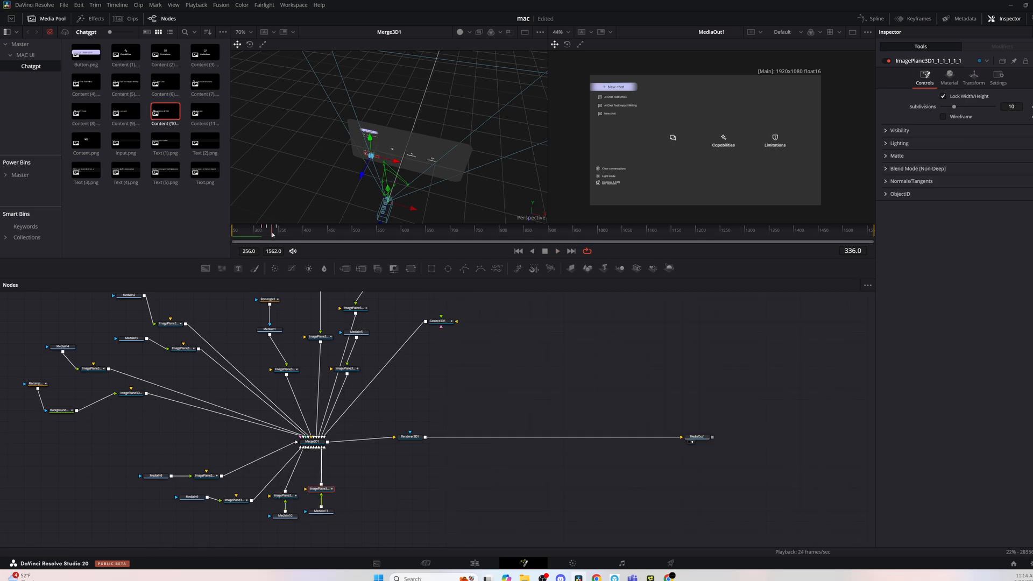
Adjust the Content (10).png image plane's Y translation keyframes, with about -0.154 at frame 320
{"action": "left_click", "coordinate": [914, 18]}
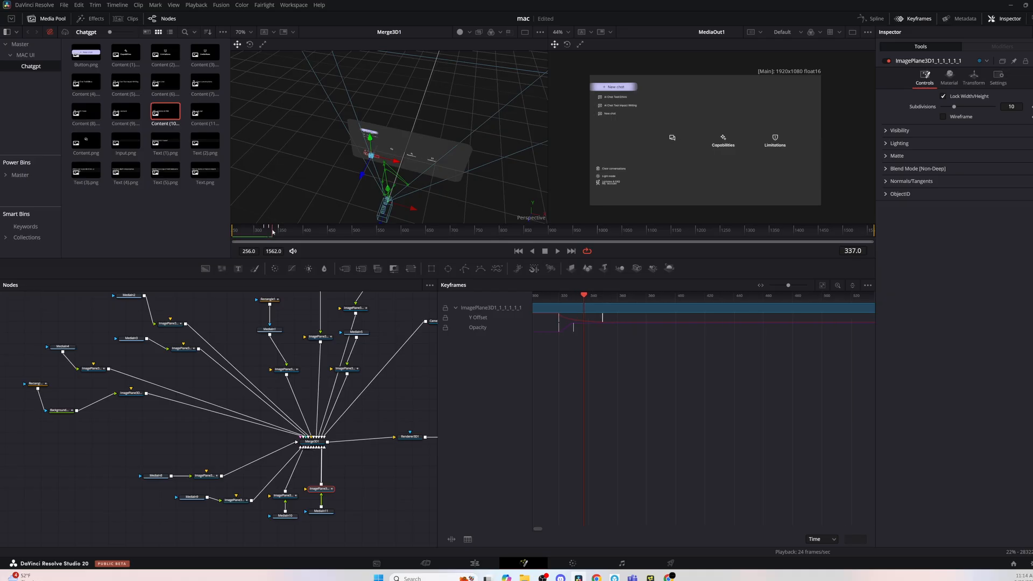
{"action": "left_click", "coordinate": [974, 78]}
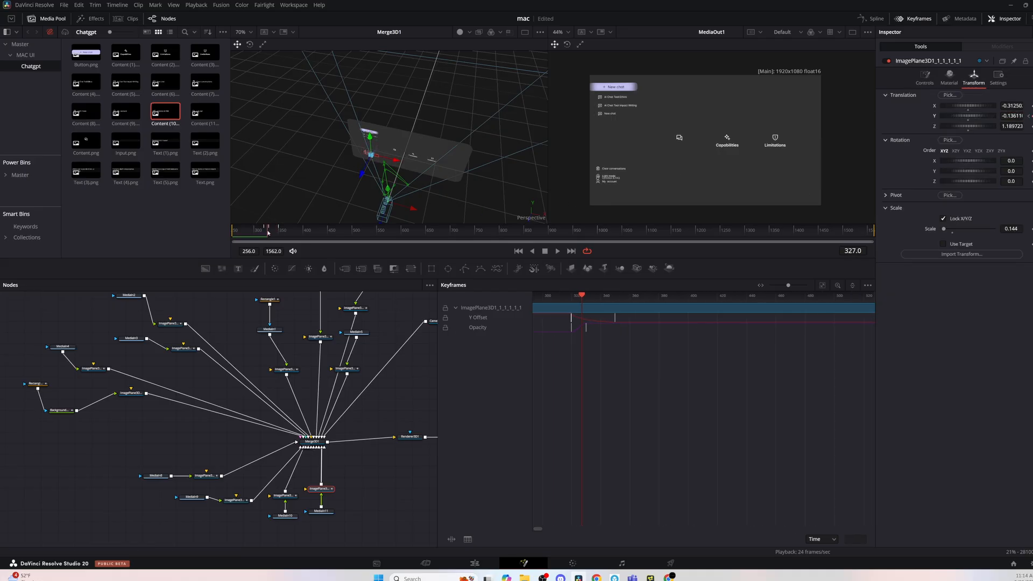
{"action": "left_click_drag", "start_coordinate": [270, 232], "coordinate": [280, 234]}
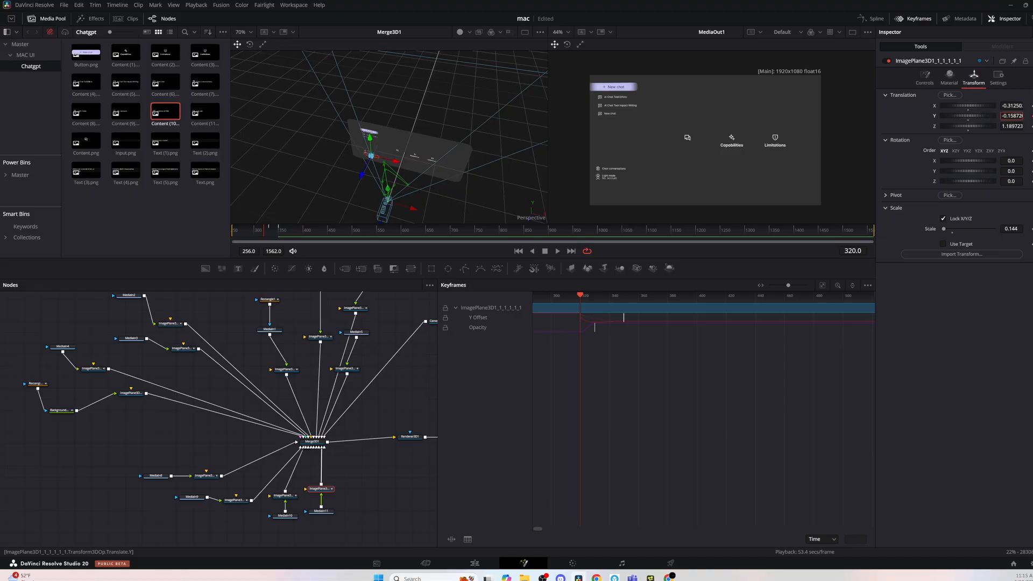
{"action": "mouse_move", "coordinate": [277, 239]}
{"action": "left_mouse_down"}
{"action": "mouse_move", "coordinate": [257, 245]}
{"action": "mouse_move", "coordinate": [275, 249]}
{"action": "mouse_move", "coordinate": [265, 251]}
{"action": "left_mouse_up"}
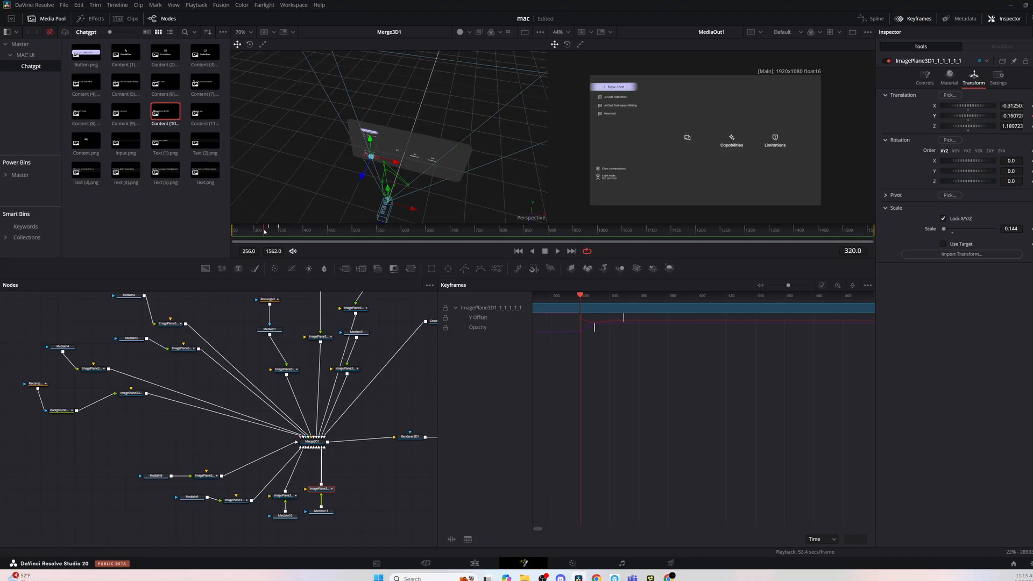
{"action": "scroll", "coordinate": [396, 193], "scroll_direction": "up", "scroll_amount": 5}
{"action": "left_click_drag", "start_coordinate": [388, 180], "coordinate": [442, 166]}
{"action": "left_click", "coordinate": [1029, 116]}
{"action": "left_click", "coordinate": [265, 232]}
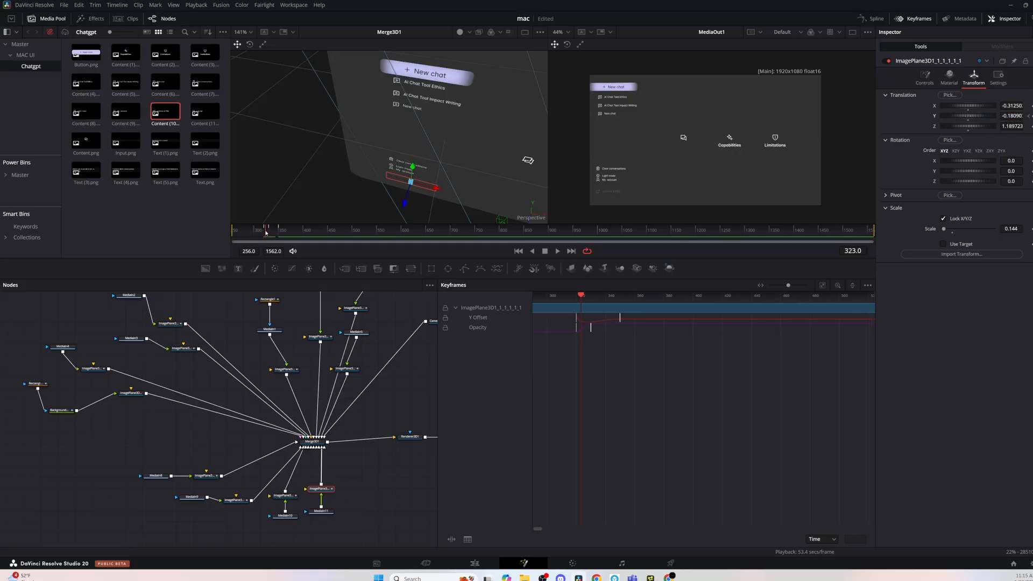
{"action": "mouse_move", "coordinate": [265, 235]}
{"action": "left_mouse_down"}
{"action": "mouse_move", "coordinate": [254, 237]}
{"action": "mouse_move", "coordinate": [268, 239]}
{"action": "left_mouse_up"}
{"action": "left_click", "coordinate": [1030, 116]}
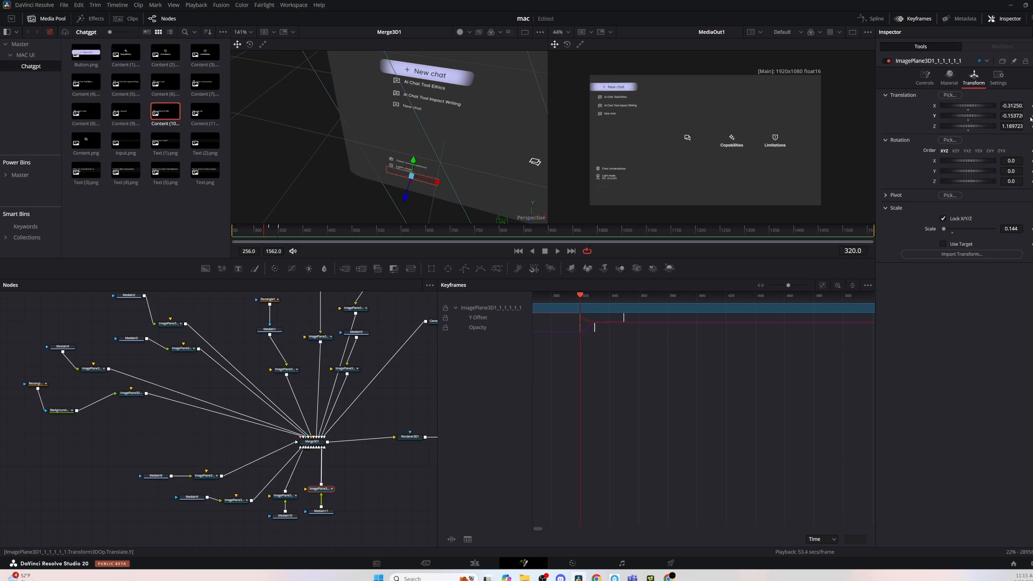
Nudge the Content (10).png plane's opacity keyframe slightly earlier and play the sidebar animation from frame 256
{"action": "left_click_drag", "start_coordinate": [579, 329], "coordinate": [577, 328]}
{"action": "left_click_drag", "start_coordinate": [265, 235], "coordinate": [397, 238]}
{"action": "left_click_drag", "start_coordinate": [280, 236], "coordinate": [248, 236]}
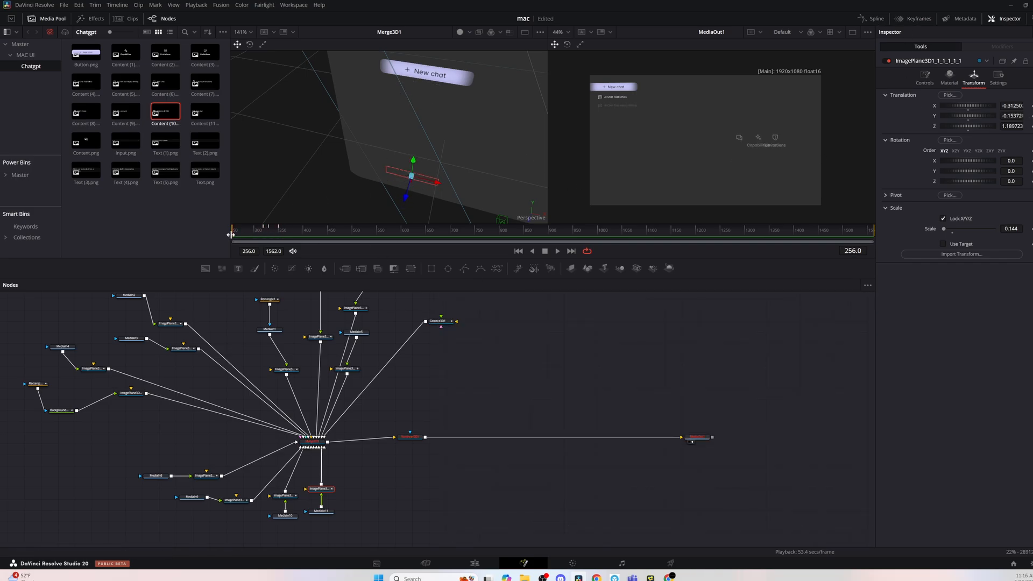
{"action": "key", "text": "space"}
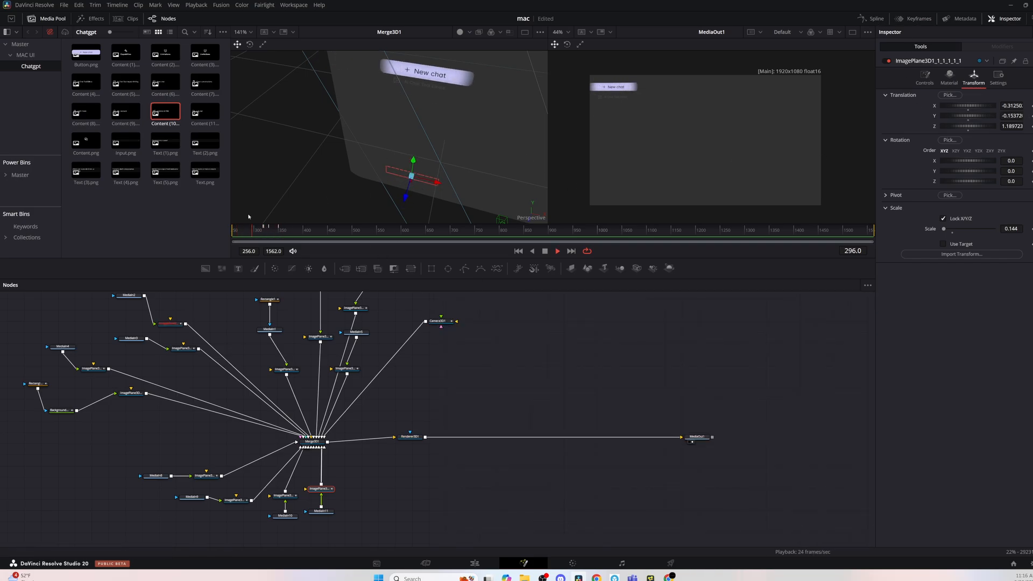
Add Content (11).png with a copied image plane connected to Merge3D1 and set its Y translation to -0.196 at frame 350
{"action": "left_click_drag", "start_coordinate": [204, 130], "coordinate": [369, 479]}
{"action": "left_click_drag", "start_coordinate": [386, 497], "coordinate": [377, 505]}
{"action": "left_click", "coordinate": [369, 483]}
{"action": "left_click", "coordinate": [279, 232]}
{"action": "left_click", "coordinate": [974, 77]}
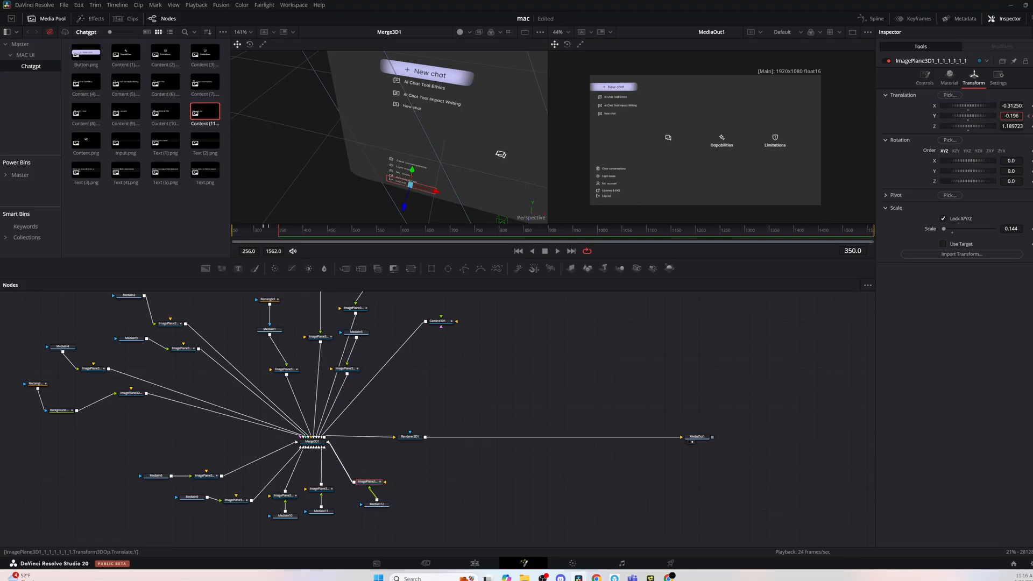
Play the sidebar sequence and shift the Content (11).png image plane's Y Offset and Opacity keyframes slightly later
{"action": "left_click", "coordinate": [262, 231]}
{"action": "key", "text": "space"}
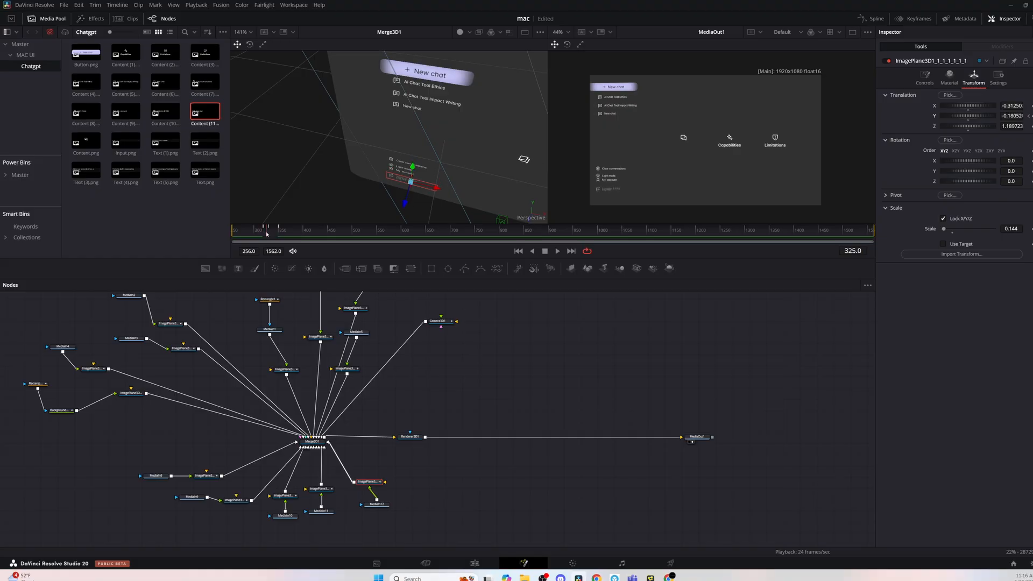
{"action": "left_click", "coordinate": [897, 20]}
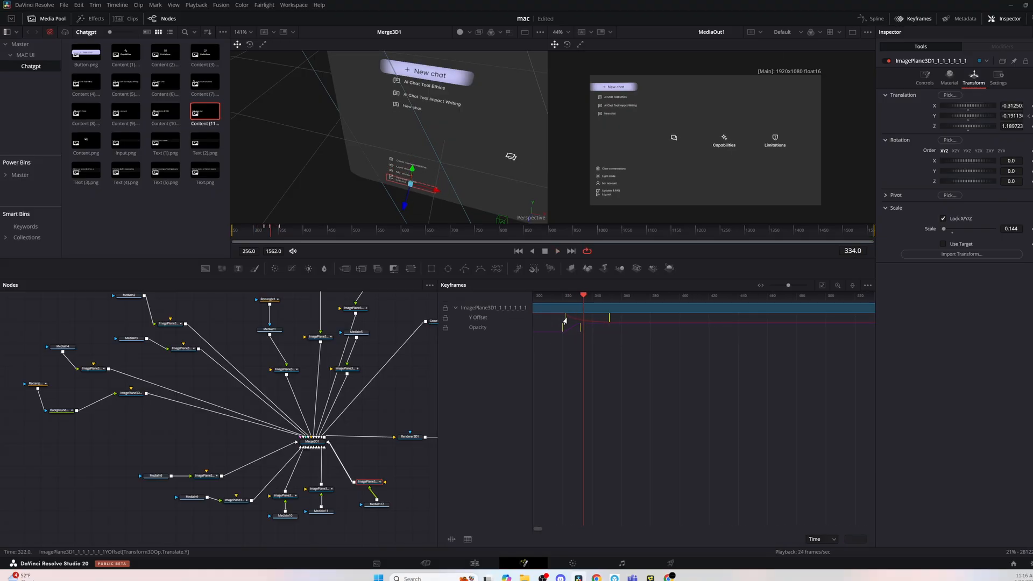
{"action": "left_click", "coordinate": [912, 19]}
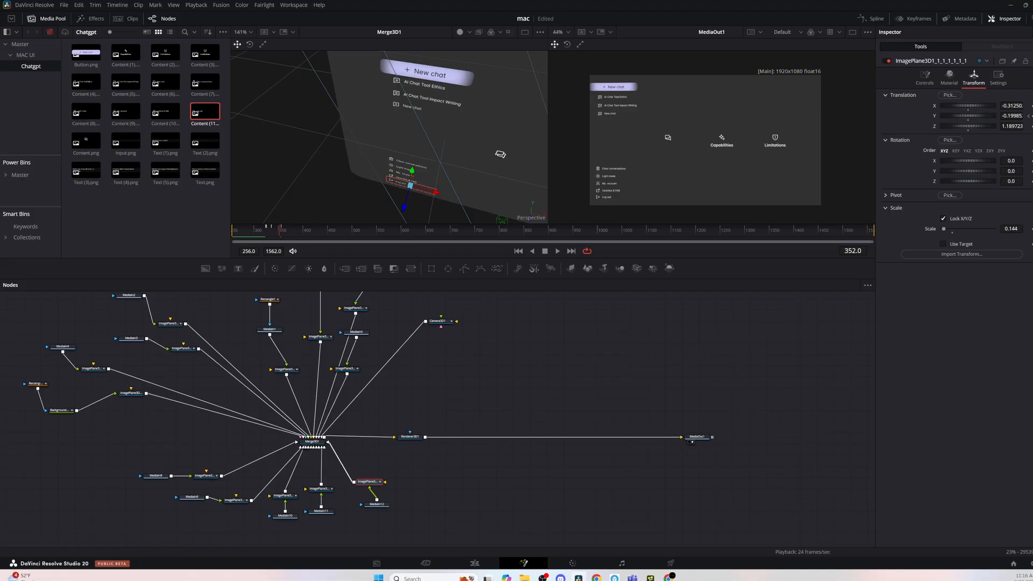
Add Input.png with a new image plane, ImagePlane3D3, connected to Merge3D1
{"action": "left_click_drag", "start_coordinate": [126, 141], "coordinate": [433, 493]}
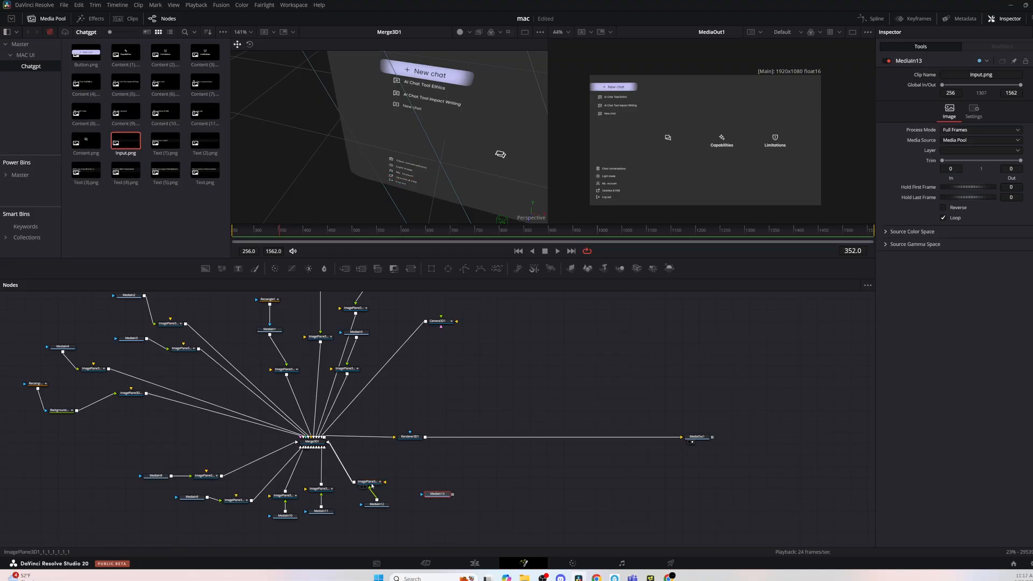
{"action": "left_click_drag", "start_coordinate": [571, 268], "coordinate": [415, 472]}
{"action": "left_click_drag", "start_coordinate": [431, 472], "coordinate": [316, 442]}
{"action": "left_click_drag", "start_coordinate": [437, 494], "coordinate": [428, 495]}
{"action": "left_click_drag", "start_coordinate": [444, 495], "coordinate": [414, 472]}
{"action": "left_click", "coordinate": [414, 473]}
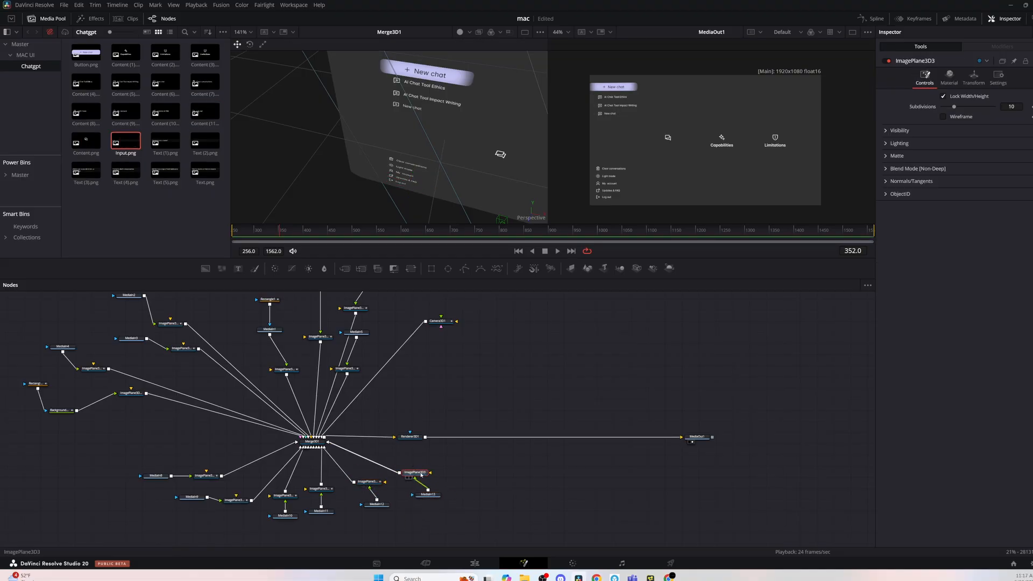
Scale the Input.png plane to 0.336 and place it low in the window at about X 0.024, Y -0.189, Z 1.293
{"action": "left_click", "coordinate": [973, 78]}
{"action": "scroll", "coordinate": [523, 191], "scroll_direction": "down", "scroll_amount": 2}
{"action": "left_click_drag", "start_coordinate": [446, 84], "coordinate": [425, 163]}
{"action": "left_click_drag", "start_coordinate": [953, 229], "coordinate": [947, 230]}
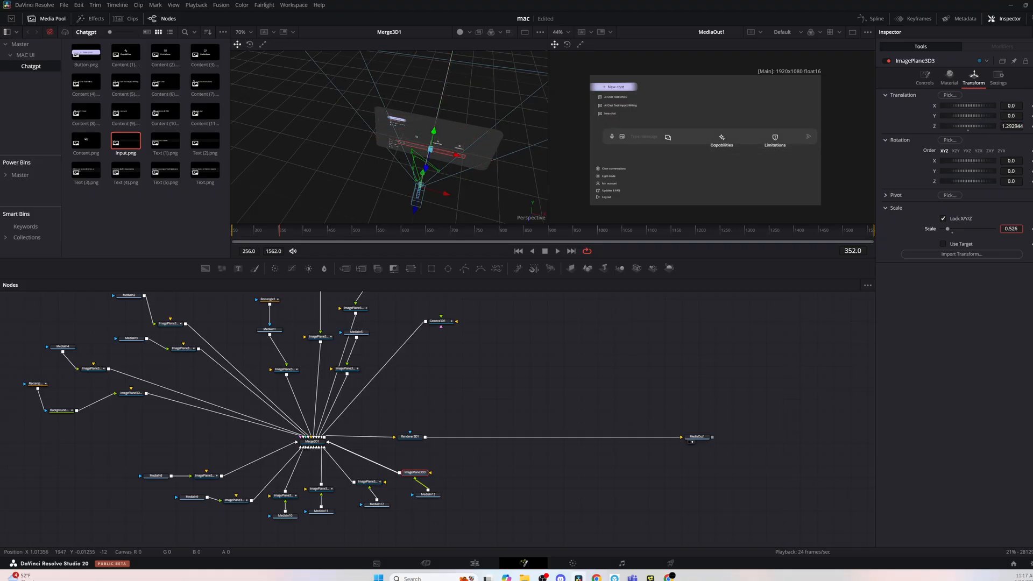
{"action": "left_click_drag", "start_coordinate": [434, 128], "coordinate": [432, 144]}
{"action": "left_click_drag", "start_coordinate": [1017, 228], "coordinate": [1015, 227]}
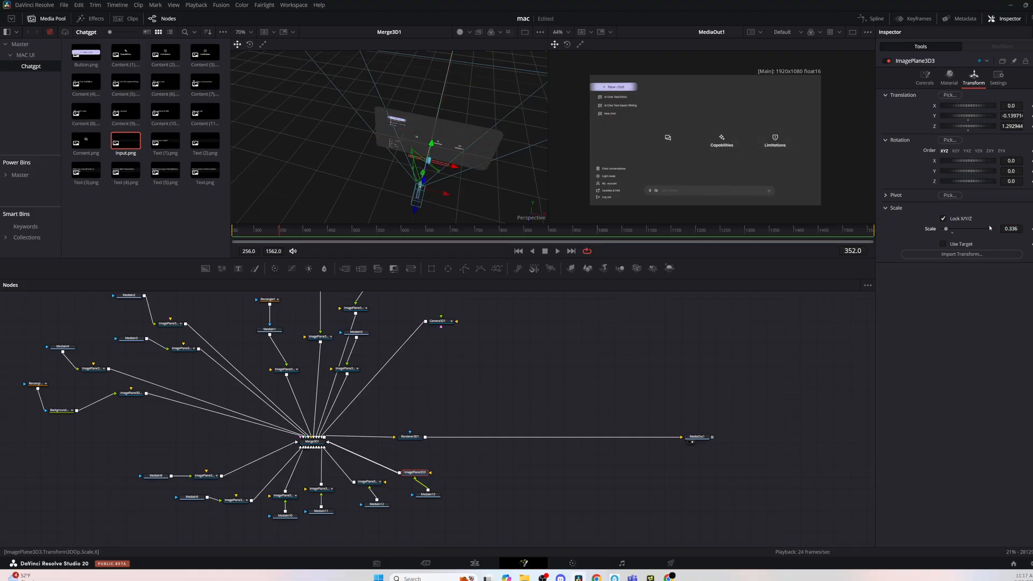
{"action": "left_click_drag", "start_coordinate": [435, 145], "coordinate": [434, 150]}
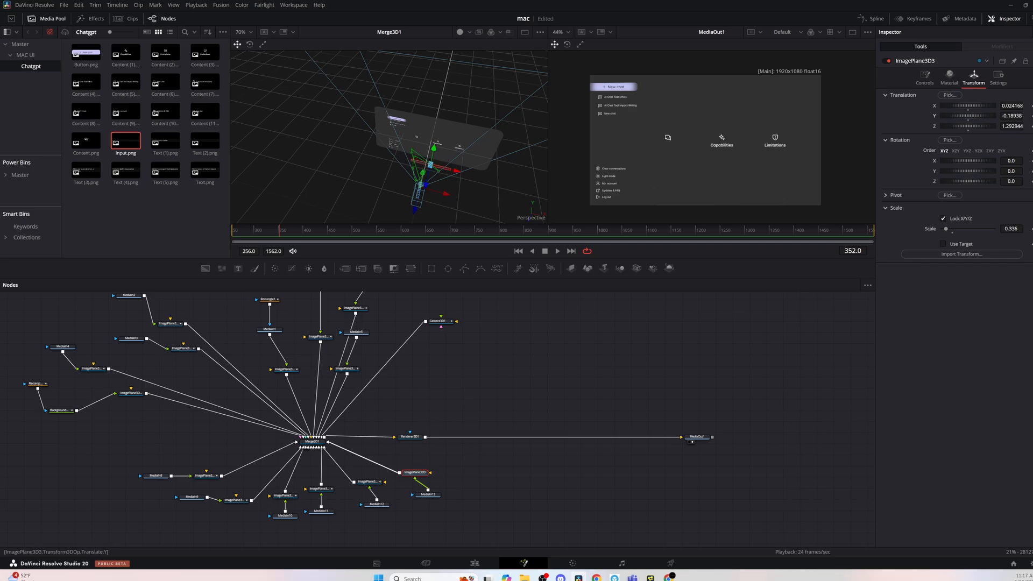
Keyframe the message bar's Y translation to rise from about -0.193 at frame 316 and smooth its spline
{"action": "left_click_drag", "start_coordinate": [280, 232], "coordinate": [272, 234]}
{"action": "left_click_drag", "start_coordinate": [434, 145], "coordinate": [434, 148]}
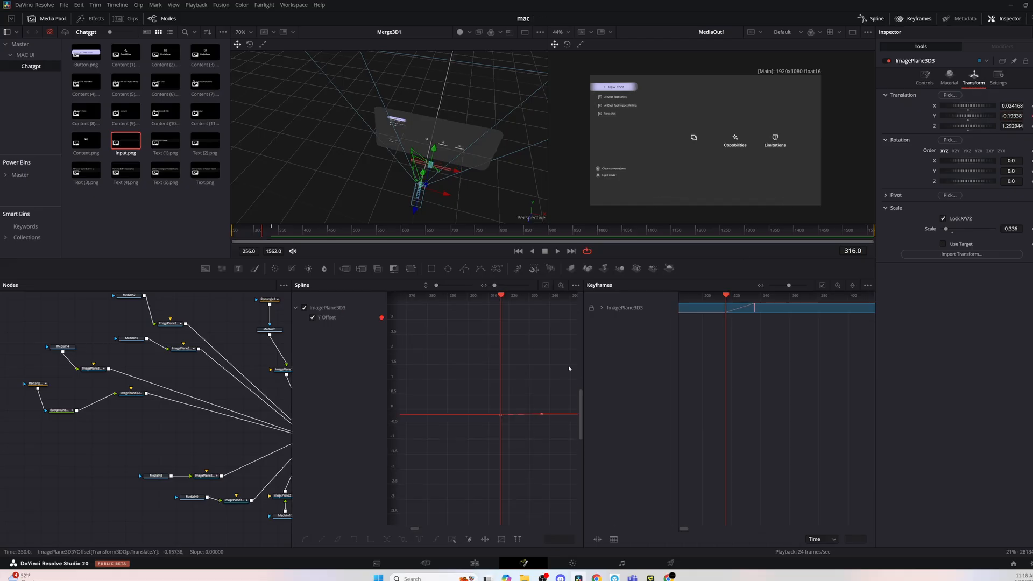
{"action": "key", "text": "ctrl+f"}
{"action": "key", "text": "ctrl+a"}
{"action": "key", "text": "f"}
{"action": "left_click_drag", "start_coordinate": [510, 458], "coordinate": [487, 438]}
Play the message bar's rise and shift its Y Offset keyframes later in time
{"action": "key", "text": "space"}
{"action": "left_click", "coordinate": [601, 308]}
{"action": "left_click_drag", "start_coordinate": [697, 318], "coordinate": [715, 318]}
{"action": "left_click", "coordinate": [913, 19]}
{"action": "key", "text": "ctrl+f"}
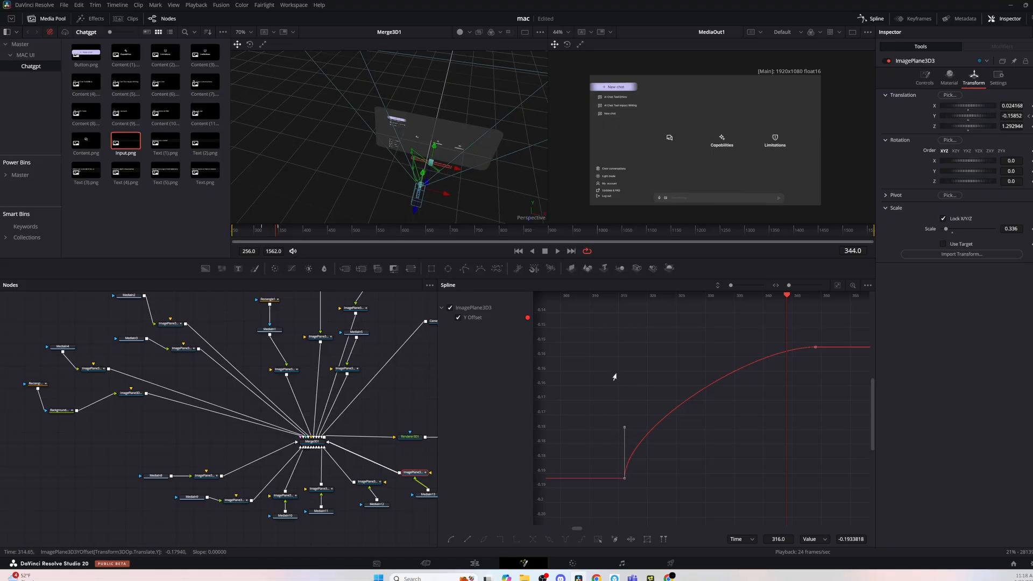
{"action": "left_click", "coordinate": [874, 20]}
{"action": "left_click", "coordinate": [913, 19]}
{"action": "left_click_drag", "start_coordinate": [569, 317], "coordinate": [624, 317]}
{"action": "left_click", "coordinate": [913, 19]}
Refine the message bar's Y Offset curve so the movement eases gently into its final keyframe
{"action": "left_click", "coordinate": [873, 19]}
{"action": "scroll", "coordinate": [696, 403], "scroll_direction": "down", "scroll_amount": 5}
{"action": "key", "text": "f"}
{"action": "left_click_drag", "start_coordinate": [664, 416], "coordinate": [640, 399]}
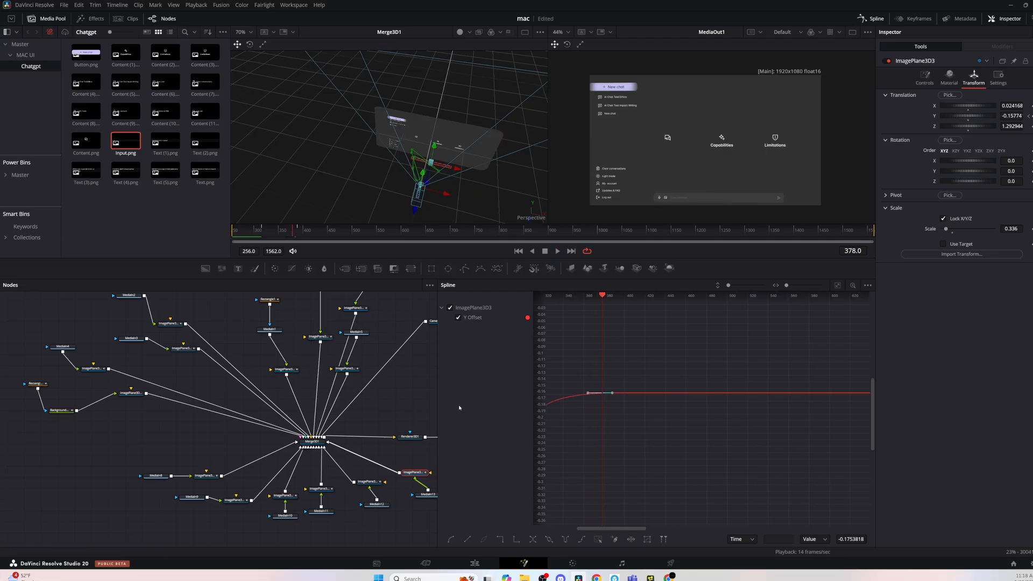
Add Frame.png with the image plane ImagePlane3D3_1 connected to Merge3D1 for the ChatGPT logo
{"action": "left_click", "coordinate": [170, 152]}
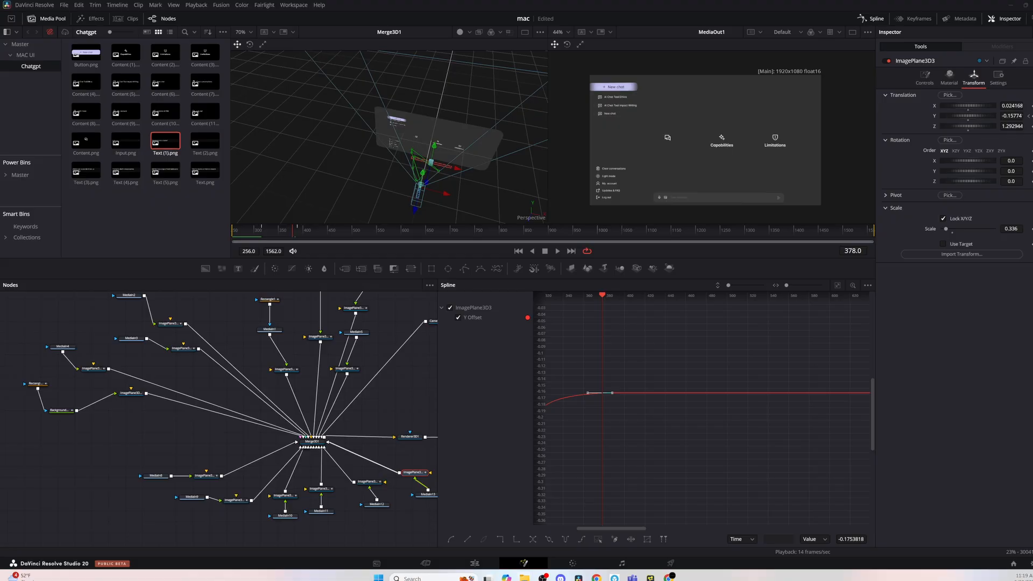
{"action": "left_click_drag", "start_coordinate": [1032, 446], "coordinate": [312, 441]}
{"action": "left_click", "coordinate": [870, 19]}
{"action": "left_click", "coordinate": [465, 457]}
{"action": "key", "text": "ctrl+v"}
{"action": "left_click_drag", "start_coordinate": [496, 487], "coordinate": [463, 456]}
{"action": "left_click_drag", "start_coordinate": [481, 486], "coordinate": [489, 490]}
{"action": "left_click", "coordinate": [463, 455]}
Move the ChatGPT logo plane forward, scale it down and center it above the Capabilities column
{"action": "mouse_move", "coordinate": [434, 146]}
{"action": "left_mouse_down"}
{"action": "mouse_move", "coordinate": [482, 120]}
{"action": "mouse_move", "coordinate": [447, 155]}
{"action": "left_mouse_up"}
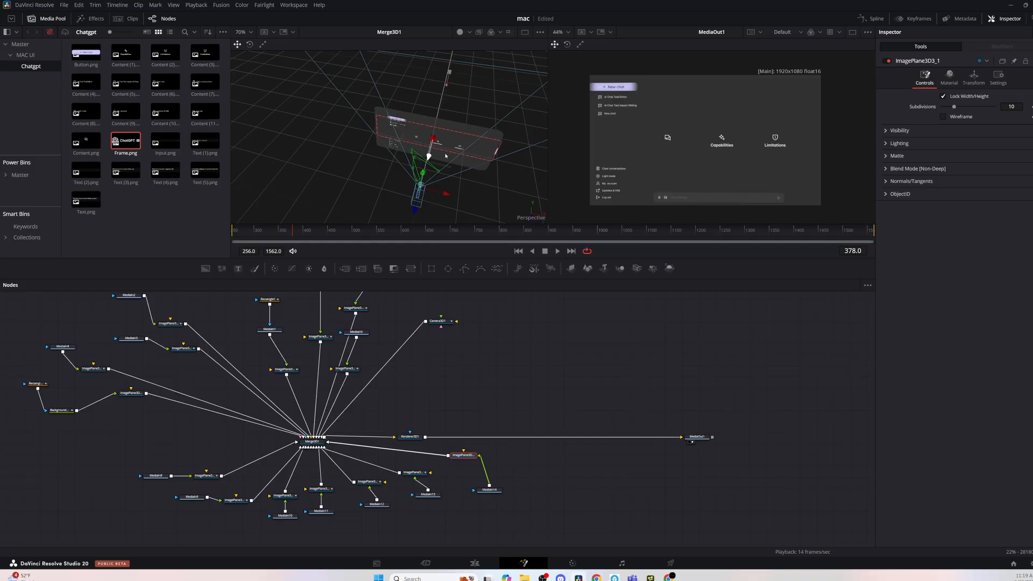
{"action": "left_click", "coordinate": [973, 78]}
{"action": "left_click_drag", "start_coordinate": [968, 126], "coordinate": [1016, 139]}
{"action": "left_click_drag", "start_coordinate": [429, 154], "coordinate": [428, 160]}
{"action": "left_click_drag", "start_coordinate": [952, 229], "coordinate": [945, 229]}
{"action": "left_click_drag", "start_coordinate": [439, 147], "coordinate": [443, 140]}
{"action": "left_click", "coordinate": [924, 78]}
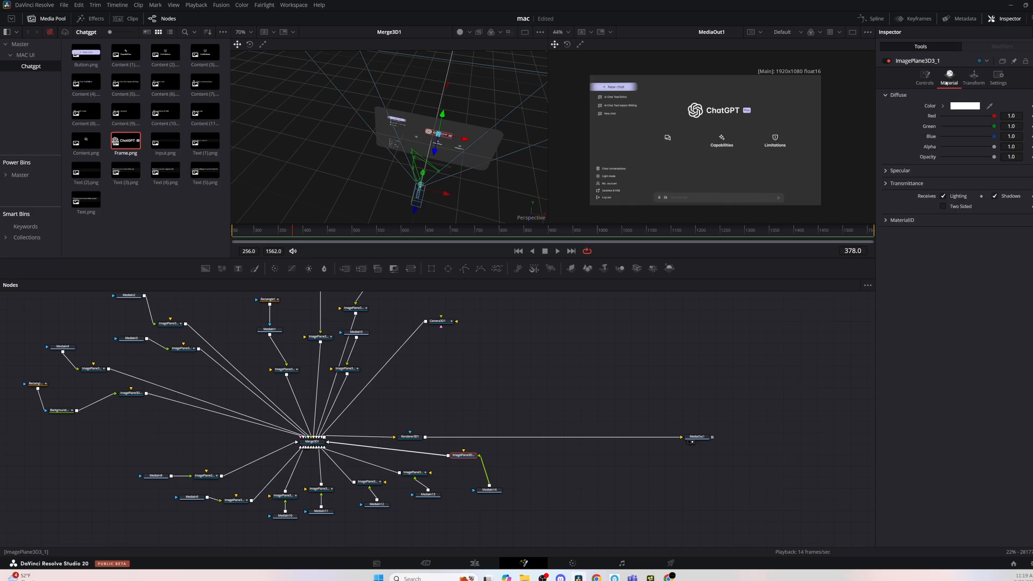
Mask the Frame.png media with a Rectangle, setting its soft edge to 0.0882 and height to 0.724
{"action": "left_click_drag", "start_coordinate": [489, 490], "coordinate": [495, 487]}
{"action": "left_click", "coordinate": [431, 269]}
{"action": "key", "text": "ctrl+z"}
{"action": "left_click_drag", "start_coordinate": [973, 194], "coordinate": [956, 184]}
{"action": "left_click_drag", "start_coordinate": [968, 128], "coordinate": [963, 130]}
{"action": "mouse_move", "coordinate": [956, 183]}
{"action": "left_mouse_down"}
{"action": "mouse_move", "coordinate": [1000, 184]}
{"action": "mouse_move", "coordinate": [955, 183]}
{"action": "left_mouse_up"}
{"action": "left_click_drag", "start_coordinate": [963, 127], "coordinate": [965, 128]}
Keyframe the rectangle mask's width from 0.0 to 1.0 to wipe on the ChatGPT logo
{"action": "left_click_drag", "start_coordinate": [955, 183], "coordinate": [942, 183]}
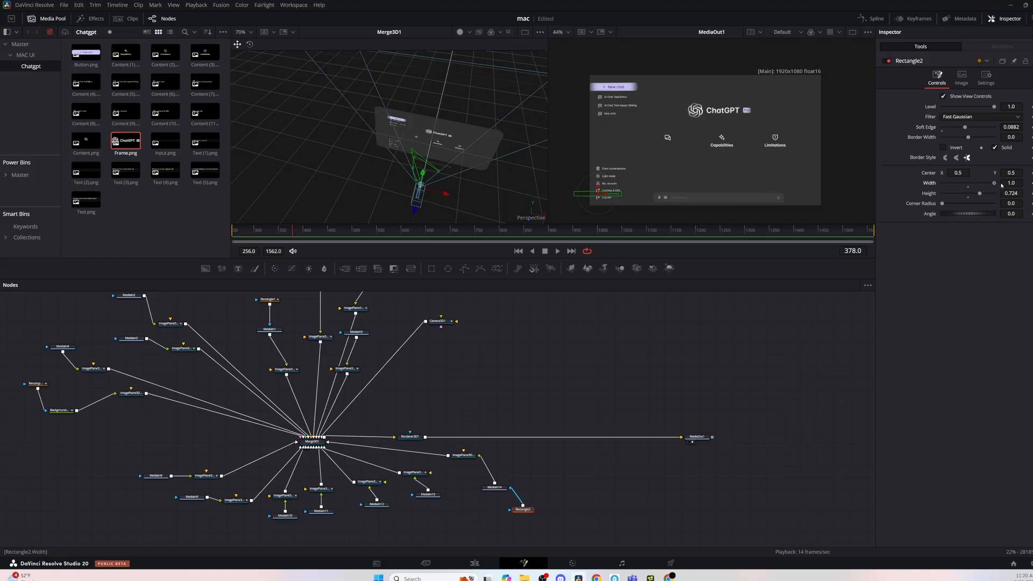
{"action": "left_click", "coordinate": [263, 235]}
{"action": "key", "text": "space"}
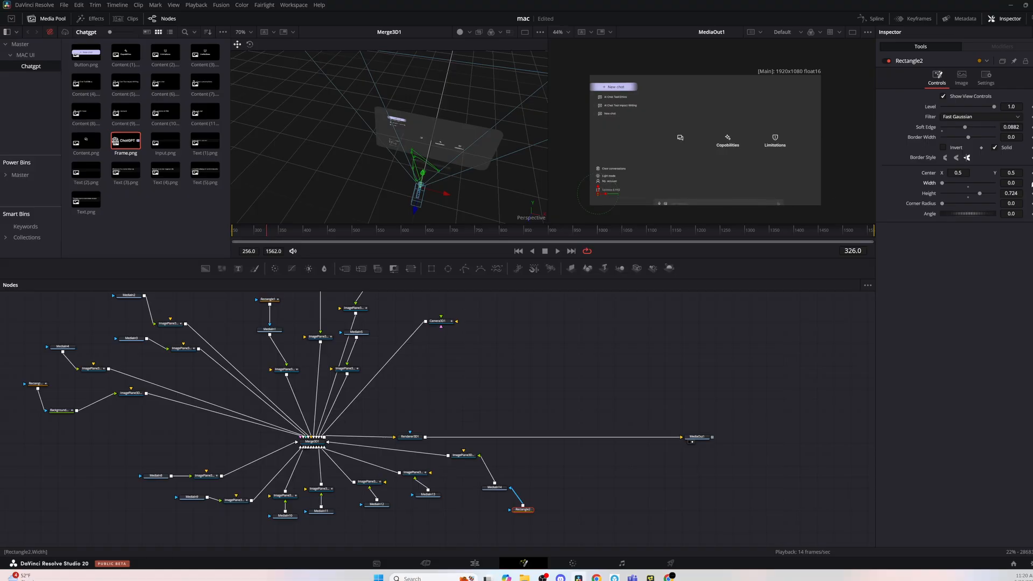
Insert a GLOW node between MediaIn14 and the logo's image plane, using the Blend filter, glow size 0.0 and glow 0.764
{"action": "left_click", "coordinate": [495, 488]}
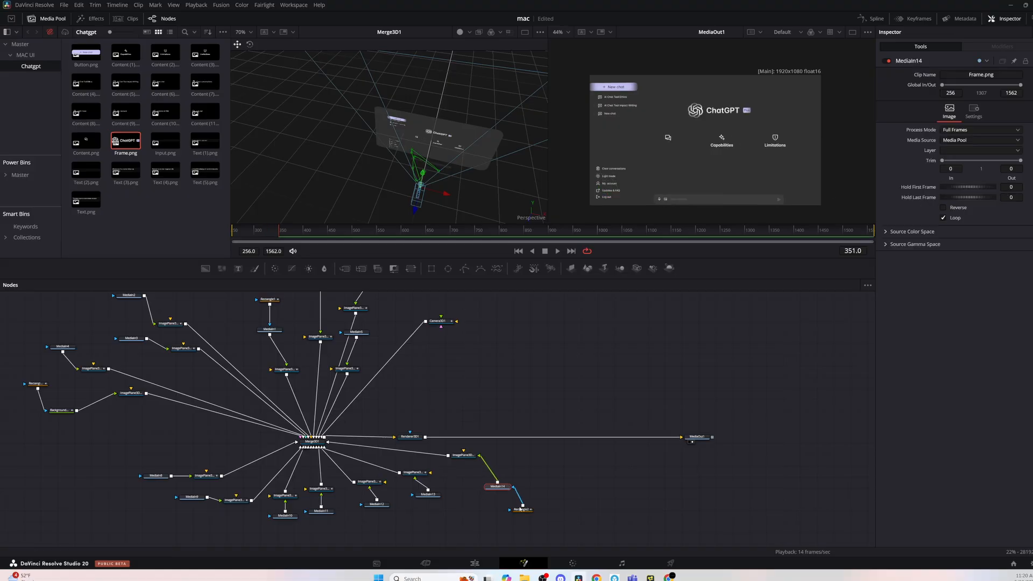
{"action": "key", "text": "shift+space"}
{"action": "type", "text": "GLOW"}
{"action": "double_click", "coordinate": [508, 252]}
{"action": "left_click_drag", "start_coordinate": [463, 490], "coordinate": [486, 473]}
{"action": "left_click", "coordinate": [981, 96]}
{"action": "left_click", "coordinate": [960, 154]}
{"action": "left_click_drag", "start_coordinate": [985, 116], "coordinate": [982, 118]}
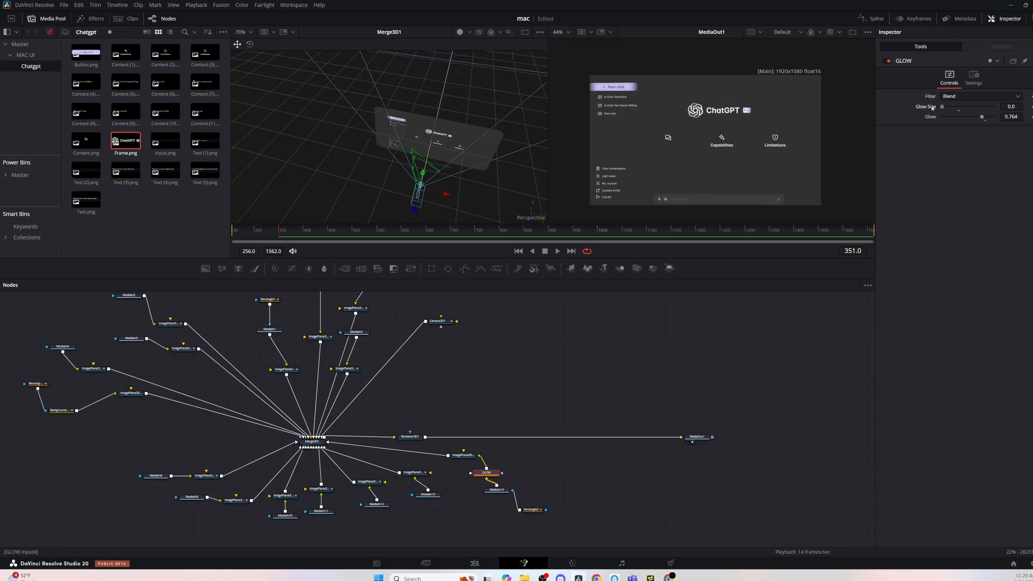
Smooth the spline keyframes of Rectangle2's width animation and play back the logo reveal
{"action": "left_click", "coordinate": [883, 21]}
{"action": "left_click", "coordinate": [881, 20]}
{"action": "left_click", "coordinate": [902, 19]}
{"action": "left_click", "coordinate": [901, 19]}
{"action": "left_click", "coordinate": [530, 509]}
{"action": "left_click", "coordinate": [879, 20]}
{"action": "key", "text": "shift+s"}
{"action": "left_click", "coordinate": [877, 19]}
{"action": "left_click", "coordinate": [237, 232]}
{"action": "key", "text": "space"}
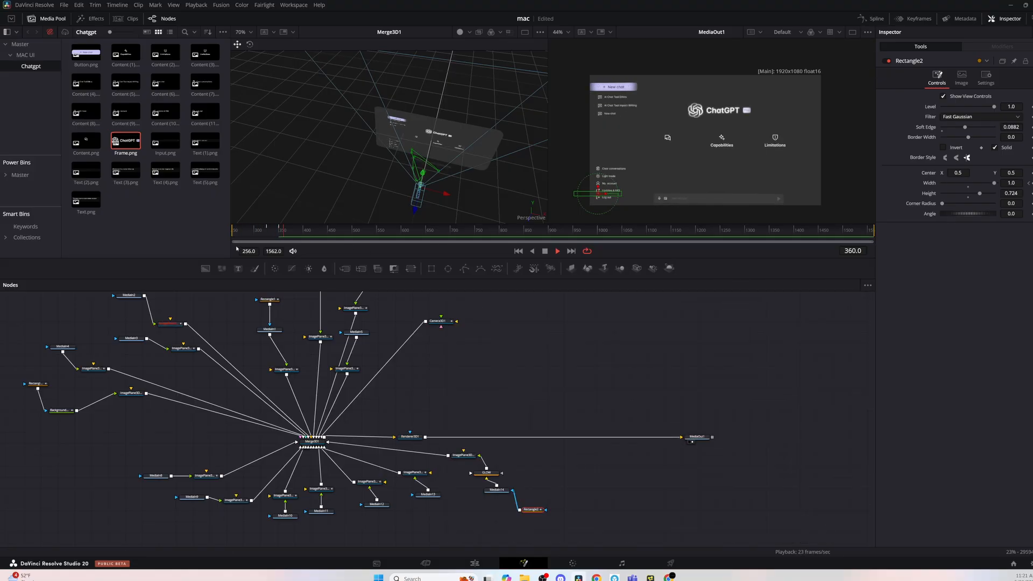
{"action": "left_click", "coordinate": [271, 234]}
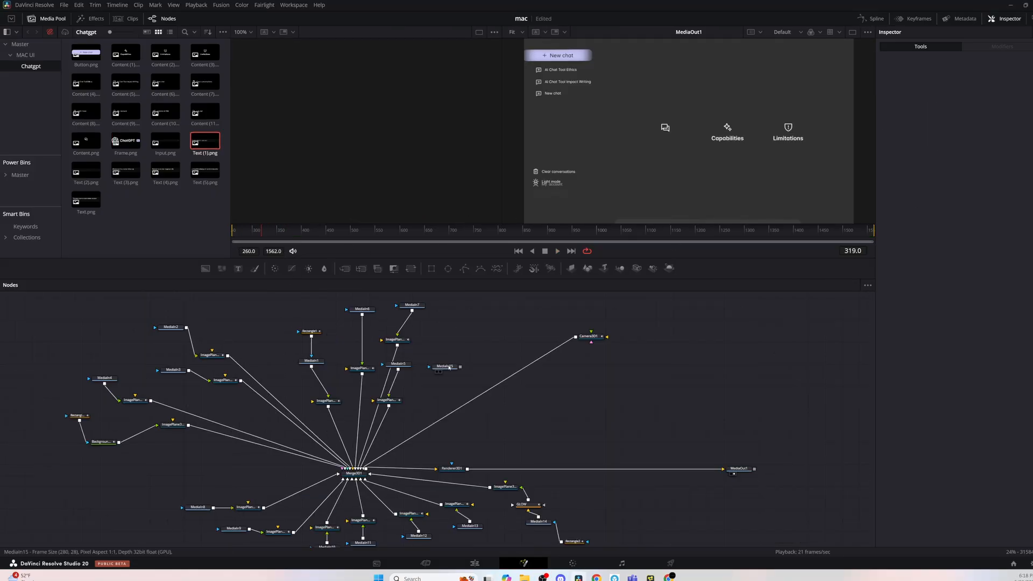
Connect the Text (1).png media through a new image plane to Merge3D1 and show the 3D merge in the viewer
{"action": "left_click", "coordinate": [487, 367]}
{"action": "left_click_drag", "start_coordinate": [494, 368], "coordinate": [353, 473]}
{"action": "left_click_drag", "start_coordinate": [445, 367], "coordinate": [469, 367]}
{"action": "left_click", "coordinate": [349, 473]}
{"action": "key", "text": "1"}
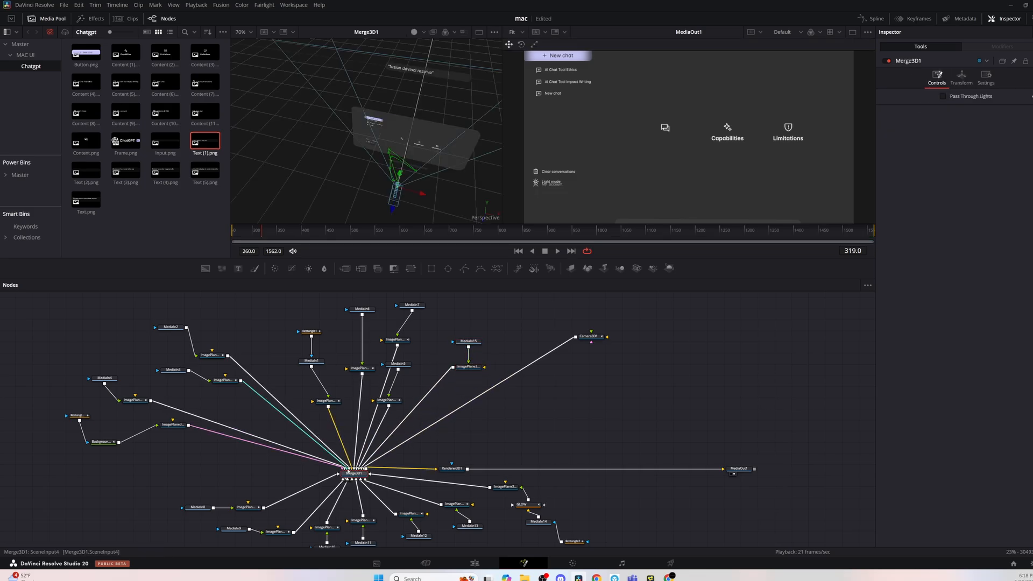
Bring the Text (1).png plane forward, scale it to 0.162 and set its translation to X -0.048 and Y -0.07
{"action": "left_click", "coordinate": [405, 131]}
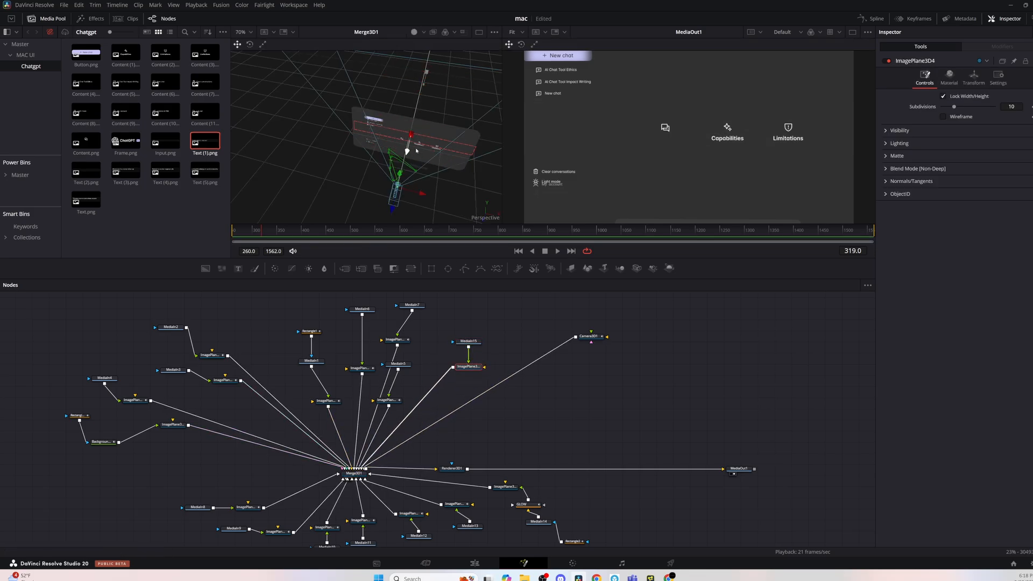
{"action": "left_click_drag", "start_coordinate": [417, 158], "coordinate": [417, 159]}
{"action": "left_click", "coordinate": [974, 78]}
{"action": "left_click_drag", "start_coordinate": [1011, 229], "coordinate": [966, 229]}
{"action": "left_click_drag", "start_coordinate": [1014, 106], "coordinate": [984, 116]}
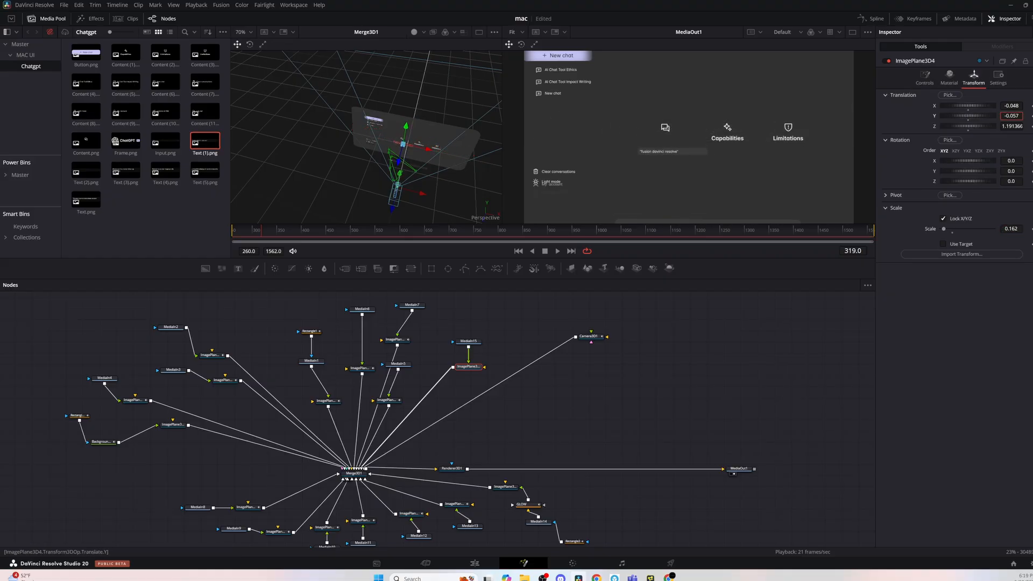
{"action": "left_click_drag", "start_coordinate": [1011, 106], "coordinate": [1008, 116]}
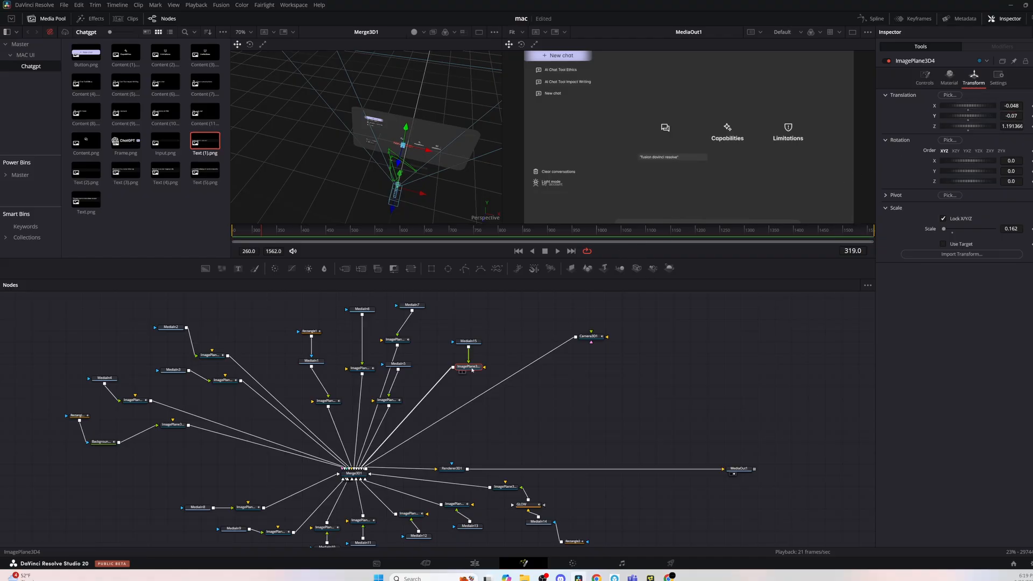
Duplicate the Text (1).png image plane into Merge3D1 and feed the copy with a Text+ node
{"action": "left_click_drag", "start_coordinate": [472, 370], "coordinate": [467, 370]}
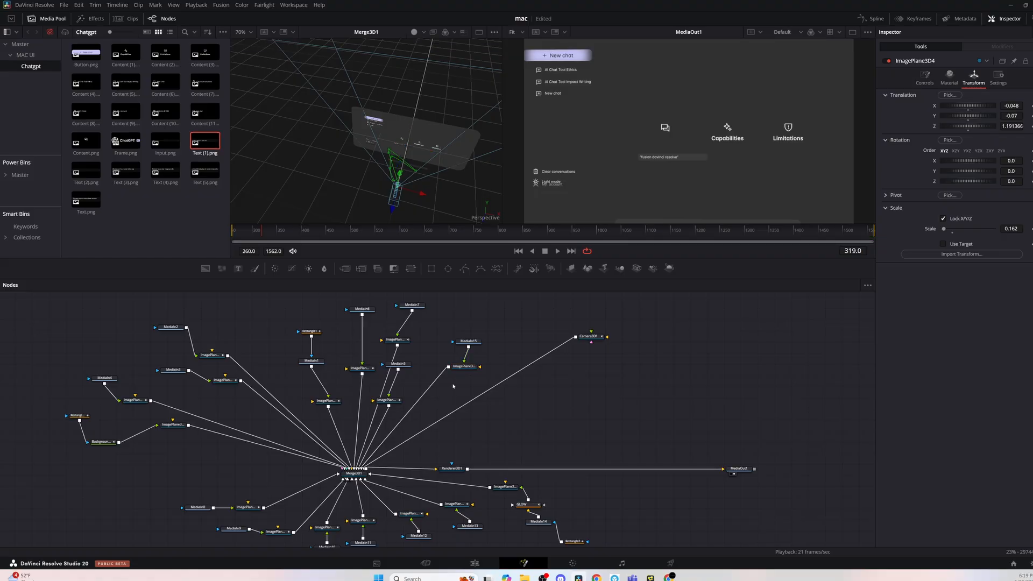
{"action": "key", "text": "ctrl+v"}
{"action": "left_click_drag", "start_coordinate": [449, 384], "coordinate": [523, 412]}
{"action": "left_click", "coordinate": [239, 268]}
Set the Text+ wording to "Text" with a size of 0.1266
{"action": "left_click", "coordinate": [920, 138]}
{"action": "left_click_drag", "start_coordinate": [950, 220], "coordinate": [952, 221]}
{"action": "double_click", "coordinate": [885, 130]}
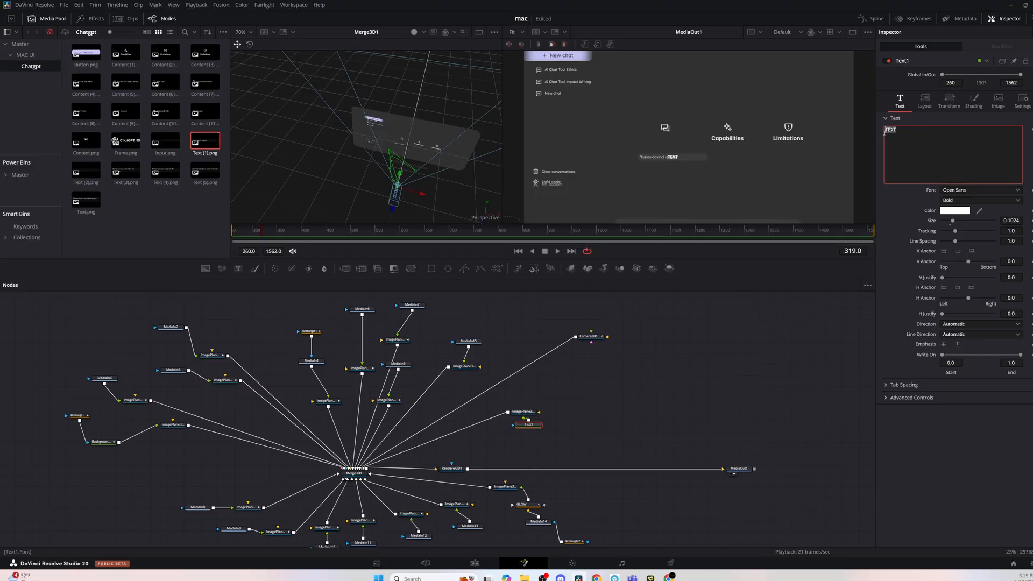
{"action": "type", "text": "Text"}
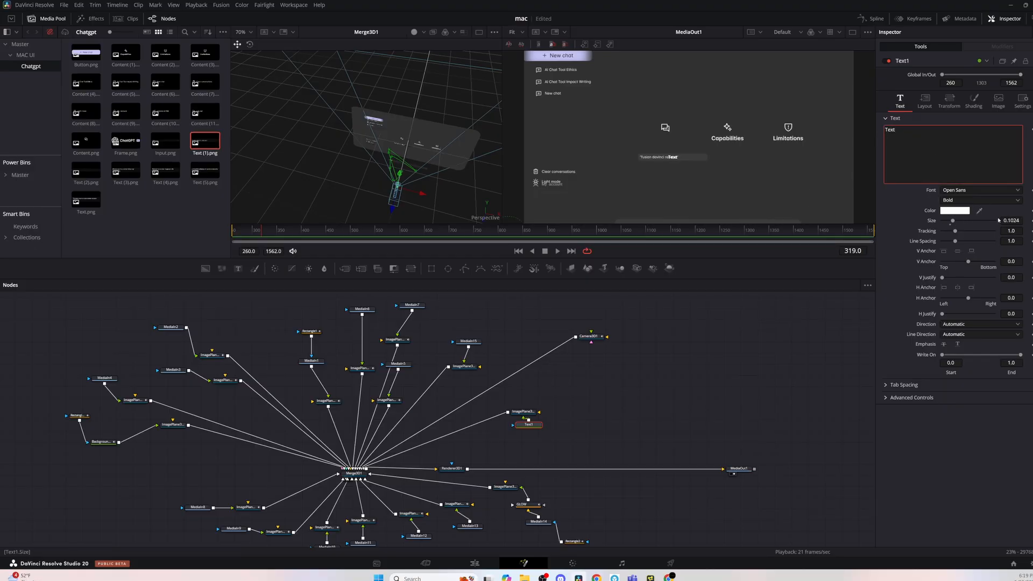
{"action": "left_click_drag", "start_coordinate": [999, 220], "coordinate": [1003, 220]}
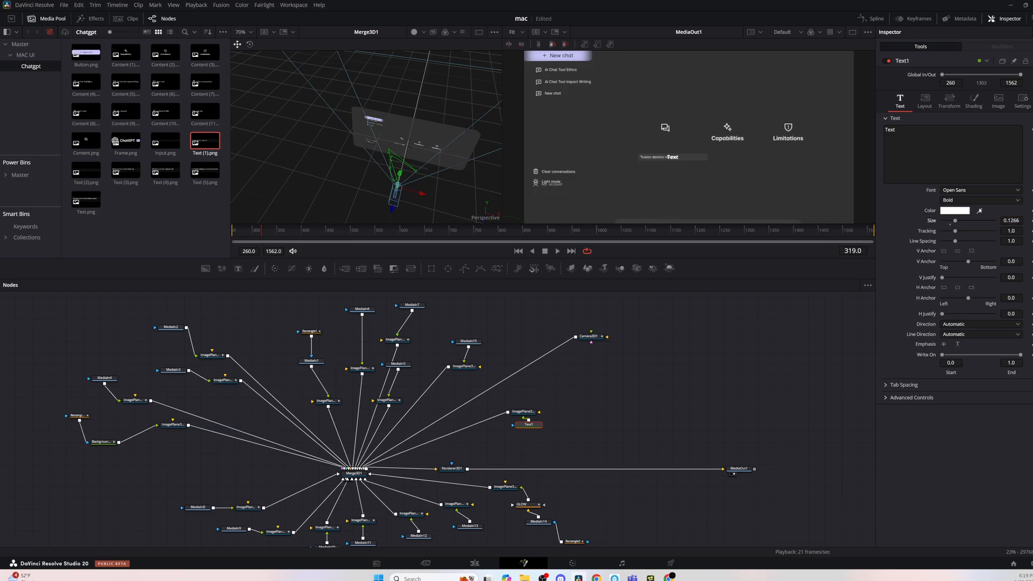
Try offsetting the label's characters to X -0.095 and Y 0.258, and undo the offsets
{"action": "left_click", "coordinate": [947, 105]}
{"action": "left_click", "coordinate": [919, 103]}
{"action": "left_click", "coordinate": [901, 103]}
{"action": "left_click", "coordinate": [1019, 102]}
{"action": "left_click", "coordinate": [996, 102]}
{"action": "left_click", "coordinate": [973, 103]}
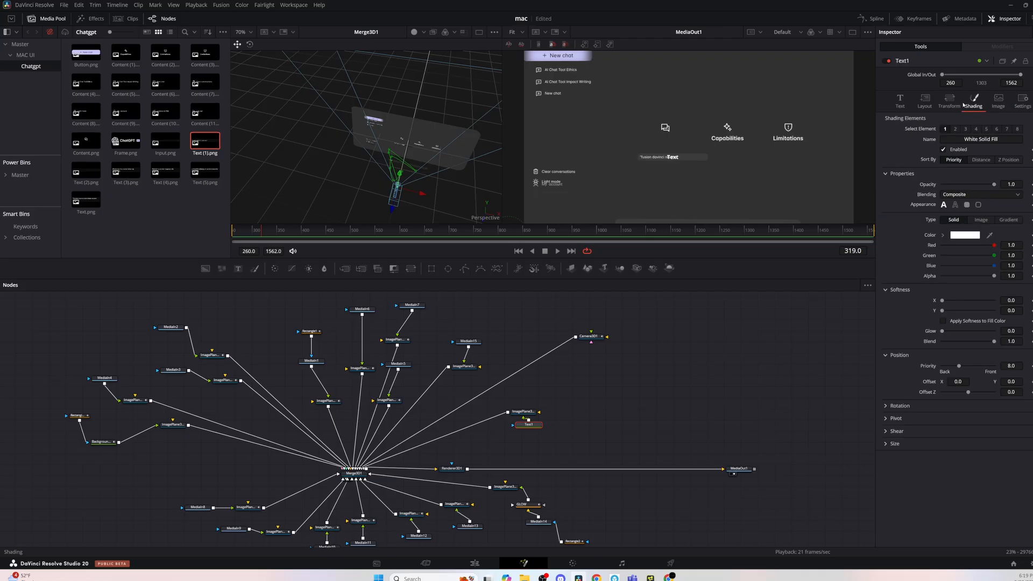
{"action": "left_click", "coordinate": [950, 106]}
{"action": "left_click_drag", "start_coordinate": [1014, 151], "coordinate": [1029, 151]}
{"action": "left_click_drag", "start_coordinate": [960, 150], "coordinate": [943, 150]}
{"action": "left_click_drag", "start_coordinate": [1011, 150], "coordinate": [1016, 151]}
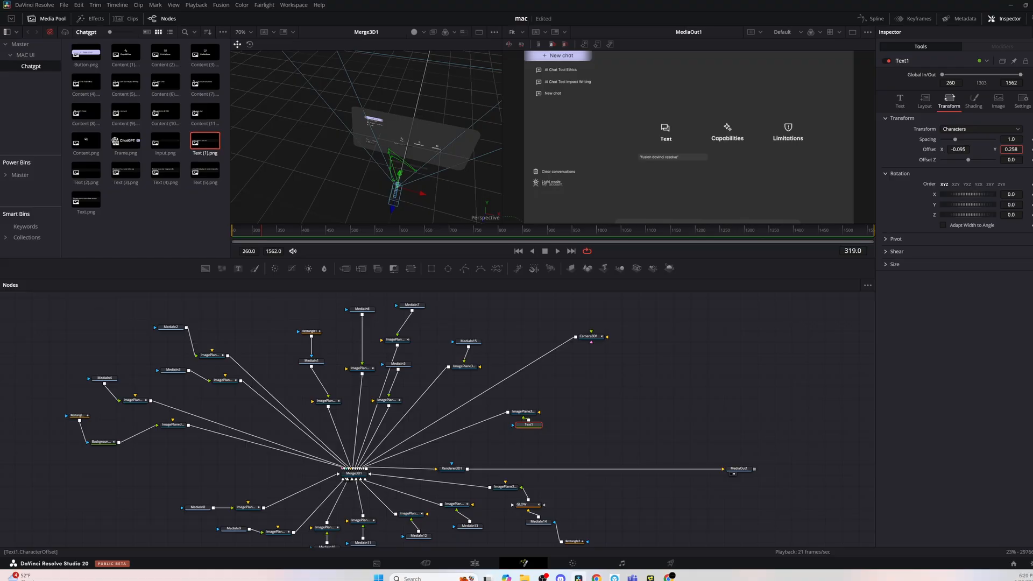
{"action": "key", "text": "ctrl+z"}
{"action": "key", "text": "ctrl+z"}
{"action": "key", "text": "ctrl+z"}
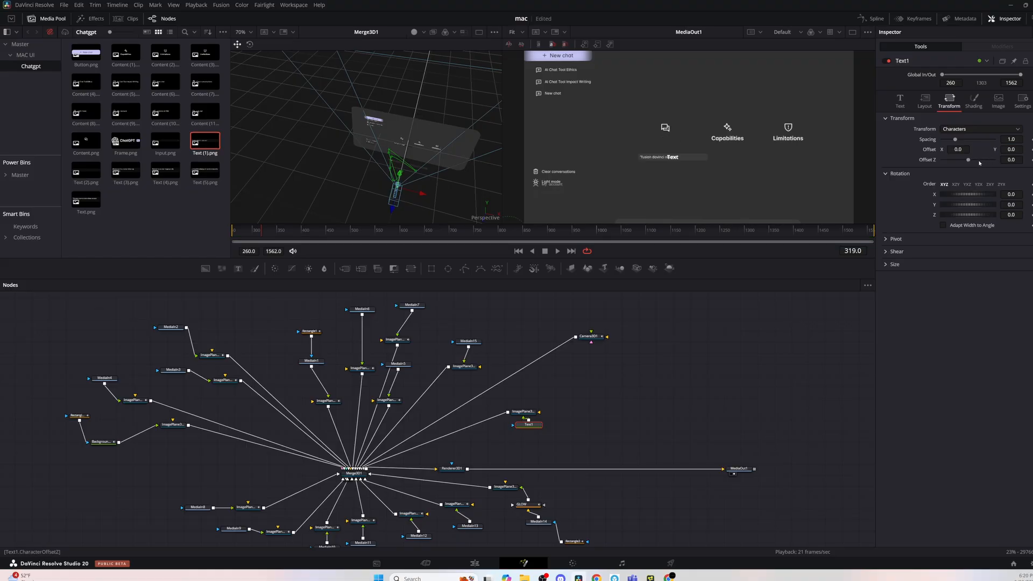
Move the label's image plane in the 3D view to sit beneath the chat icon, and review it at other frames
{"action": "left_click", "coordinate": [530, 412]}
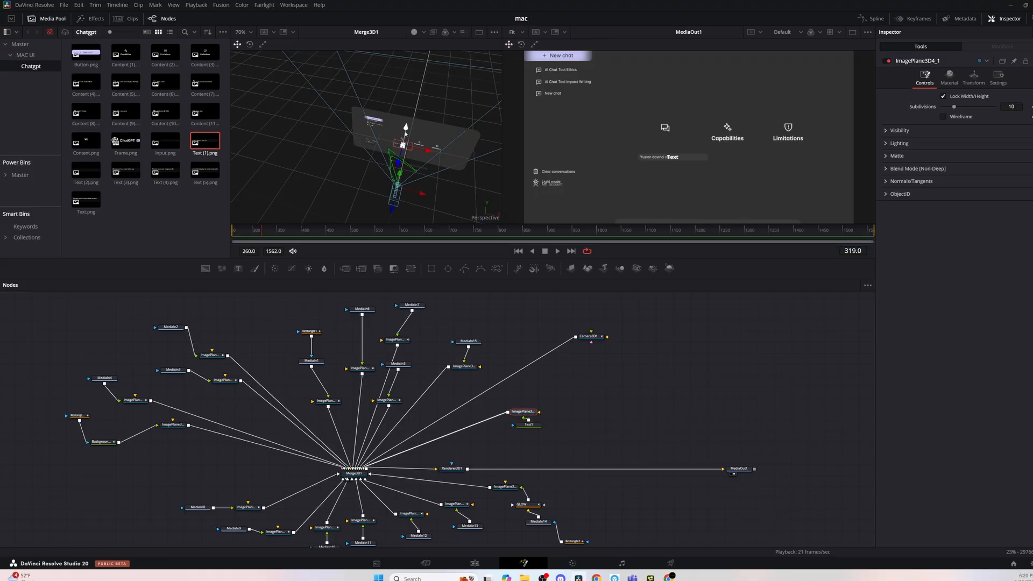
{"action": "left_click_drag", "start_coordinate": [421, 148], "coordinate": [420, 147]}
{"action": "left_click", "coordinate": [949, 78]}
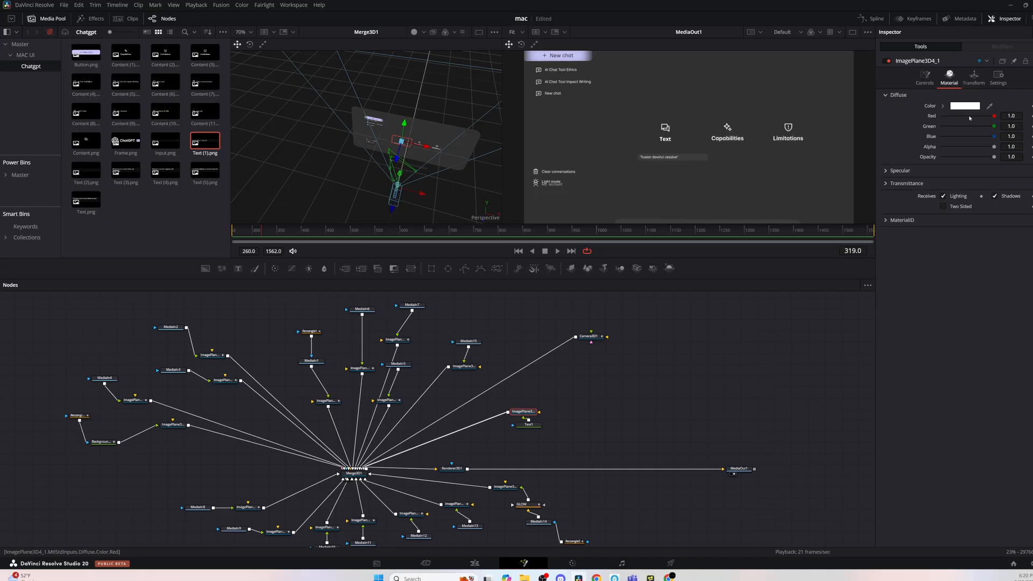
{"action": "left_click_drag", "start_coordinate": [259, 234], "coordinate": [310, 246]}
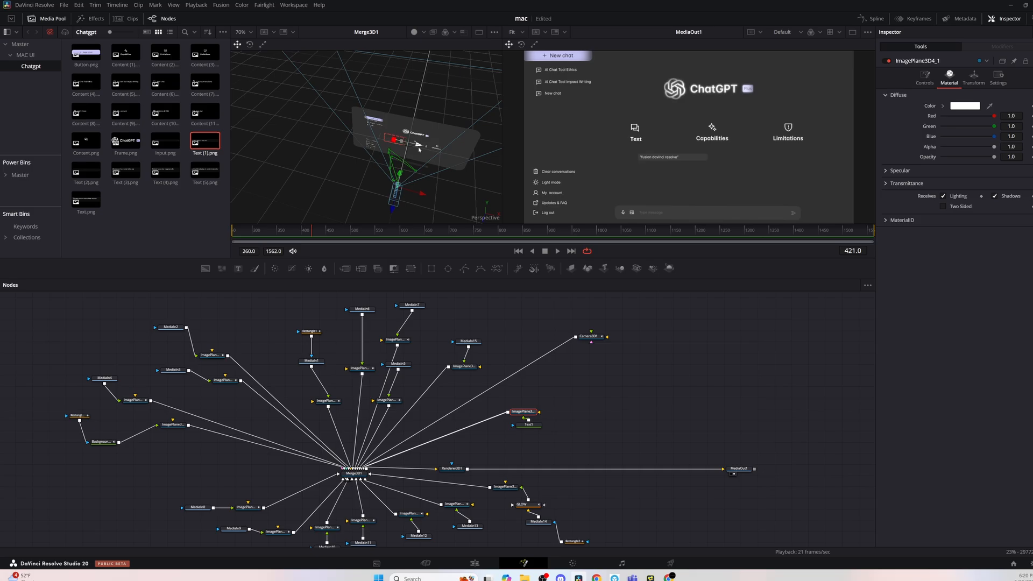
{"action": "left_click_drag", "start_coordinate": [311, 234], "coordinate": [285, 233]}
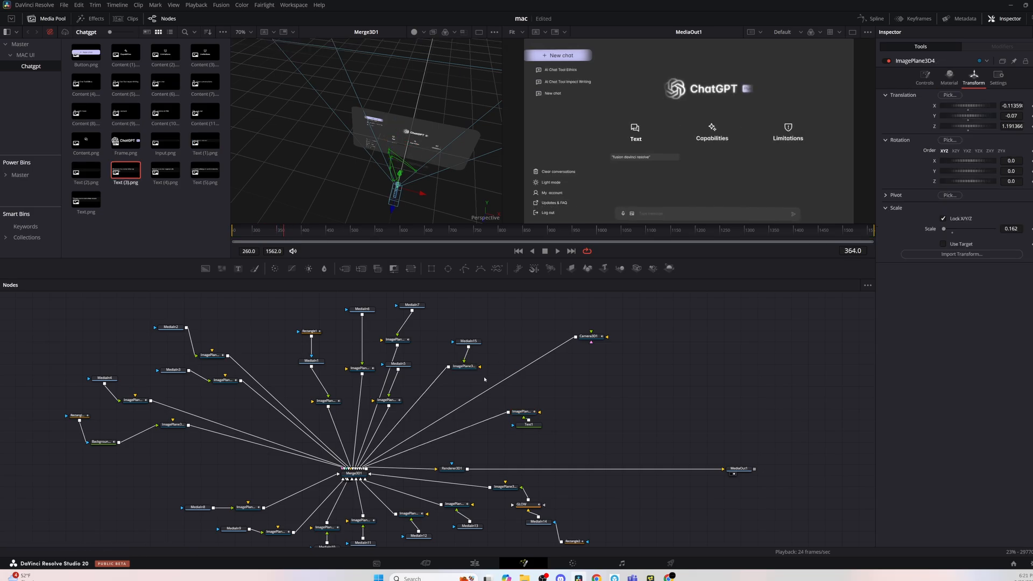
Paste a copy of the text card's image plane into Merge3D1 and reposition the card plane in the 3D view
{"action": "left_click", "coordinate": [354, 473]}
{"action": "key", "text": "ctrl+v"}
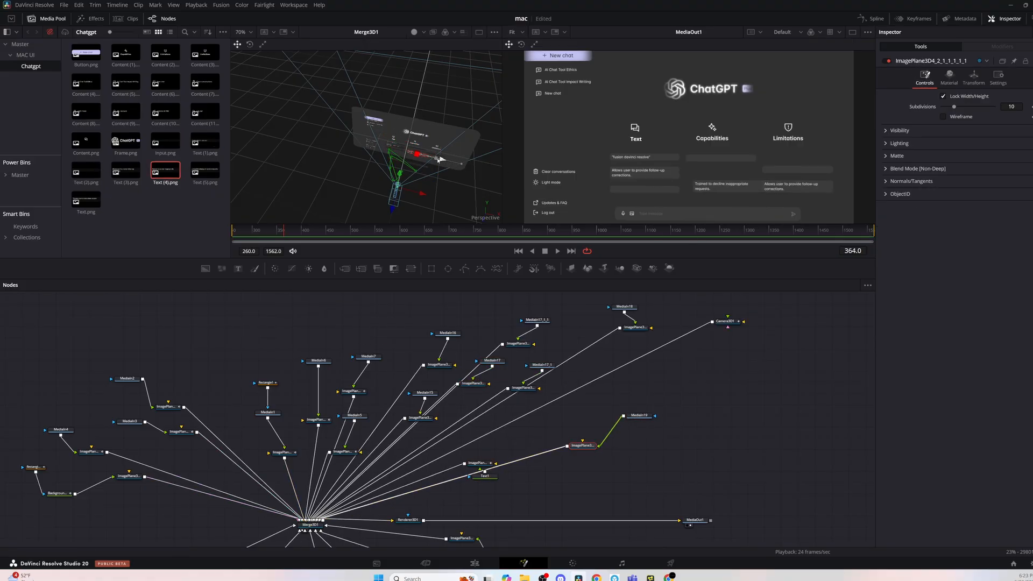
{"action": "left_click_drag", "start_coordinate": [439, 158], "coordinate": [446, 170]}
Add Text (5).png with a duplicated image plane and reposition its card in the 3D view
{"action": "left_click_drag", "start_coordinate": [205, 170], "coordinate": [674, 461]}
{"action": "left_click", "coordinate": [583, 446]}
{"action": "key", "text": "ctrl+c"}
{"action": "left_click", "coordinate": [571, 467]}
{"action": "key", "text": "ctrl+v"}
{"action": "left_click_drag", "start_coordinate": [587, 468], "coordinate": [634, 470]}
{"action": "left_click_drag", "start_coordinate": [677, 462], "coordinate": [676, 457]}
{"action": "left_click", "coordinate": [634, 470]}
{"action": "mouse_move", "coordinate": [440, 157]}
{"action": "left_mouse_down"}
{"action": "mouse_move", "coordinate": [461, 161]}
{"action": "mouse_move", "coordinate": [447, 141]}
{"action": "left_mouse_up"}
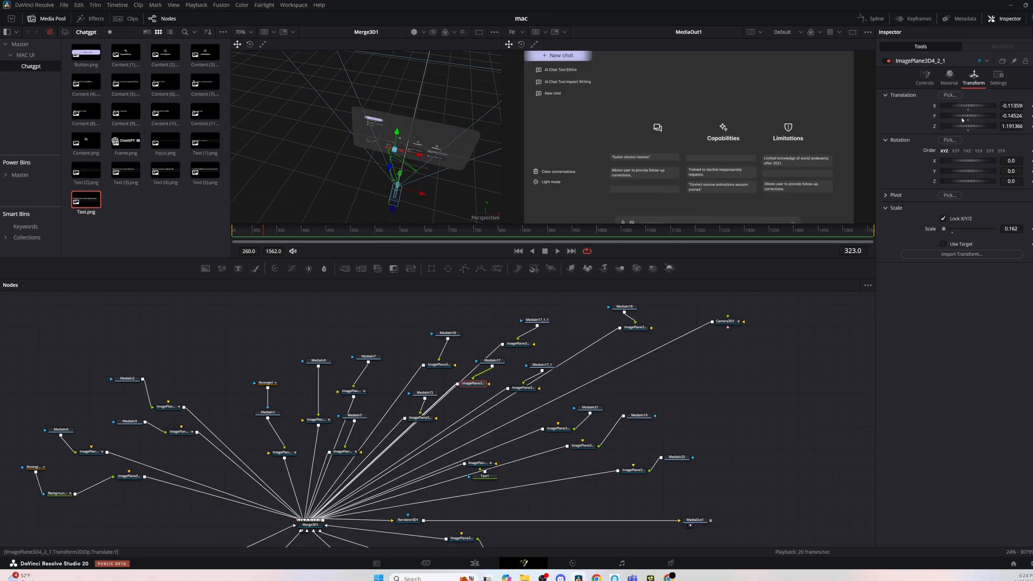
Keyframe the MediaIn16 image plane's opacity as a ten-frame fade-in from 0.0 to 1.0 and play it back
{"action": "left_click", "coordinate": [948, 78]}
{"action": "left_click", "coordinate": [949, 77]}
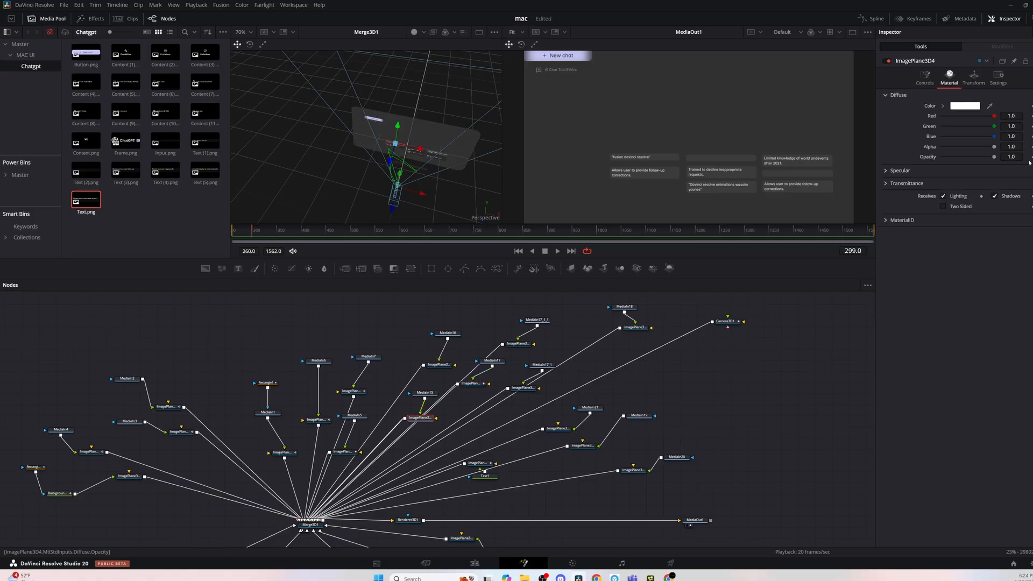
{"action": "left_click", "coordinate": [438, 364]}
{"action": "left_click_drag", "start_coordinate": [966, 157], "coordinate": [922, 159]}
{"action": "left_click", "coordinate": [949, 78]}
{"action": "key", "text": "Right"}
{"action": "key", "text": "Right"}
{"action": "key", "text": "Right"}
{"action": "key", "text": "Right"}
{"action": "key", "text": "Right"}
{"action": "key", "text": "Right"}
{"action": "key", "text": "Right"}
{"action": "key", "text": "Right"}
{"action": "key", "text": "Right"}
{"action": "key", "text": "Right"}
{"action": "left_click", "coordinate": [1032, 157]}
{"action": "left_click", "coordinate": [245, 234]}
{"action": "key", "text": "space"}
Keyframe the MediaIn17_1 image plane's opacity at 1.0, and at 0.0 ten frames earlier, to fade in its card
{"action": "left_click", "coordinate": [523, 388]}
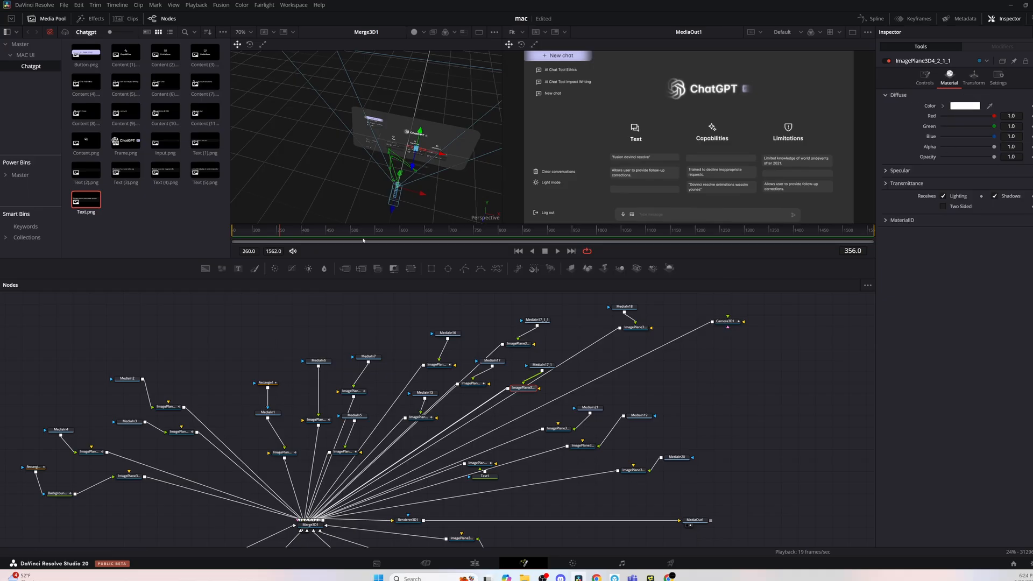
{"action": "key", "text": "space"}
{"action": "left_click", "coordinate": [1031, 157]}
{"action": "key", "text": "Left"}
{"action": "key", "text": "Left"}
{"action": "key", "text": "Left"}
{"action": "key", "text": "Left"}
{"action": "key", "text": "Left"}
{"action": "key", "text": "Left"}
{"action": "key", "text": "Left"}
{"action": "key", "text": "Left"}
{"action": "key", "text": "Left"}
{"action": "key", "text": "Left"}
{"action": "left_click_drag", "start_coordinate": [994, 157], "coordinate": [930, 158]}
Keyframe a ten-frame opacity fade-in from 0.0 to 1.0 on the MediaIn17_1_1 image plane and play the animation
{"action": "left_click", "coordinate": [518, 344]}
{"action": "left_click", "coordinate": [949, 77]}
{"action": "left_click", "coordinate": [1031, 158]}
{"action": "key", "text": "Left"}
{"action": "key", "text": "Left"}
{"action": "key", "text": "Left"}
{"action": "key", "text": "Left"}
{"action": "key", "text": "Left"}
{"action": "key", "text": "Left"}
{"action": "key", "text": "Left"}
{"action": "key", "text": "Left"}
{"action": "key", "text": "Left"}
{"action": "key", "text": "Left"}
{"action": "left_click_drag", "start_coordinate": [993, 157], "coordinate": [931, 158]}
{"action": "key", "text": "space"}
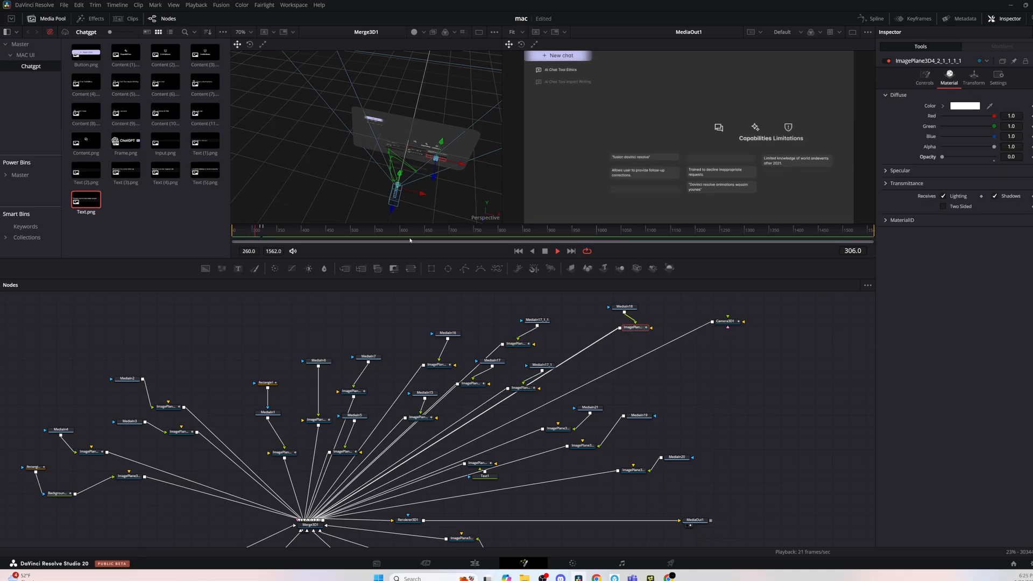
Keyframe an opacity fade-in on the MediaIn19 image plane, with the 0.0 keyframe fifteen frames before the full-opacity one
{"action": "left_click", "coordinate": [583, 445]}
{"action": "key", "text": "Left"}
{"action": "key", "text": "Left"}
{"action": "key", "text": "Left"}
{"action": "key", "text": "Left"}
{"action": "key", "text": "Left"}
{"action": "key", "text": "Left"}
{"action": "key", "text": "Left"}
{"action": "key", "text": "Left"}
{"action": "key", "text": "Left"}
{"action": "key", "text": "Left"}
{"action": "key", "text": "Left"}
{"action": "key", "text": "Left"}
{"action": "key", "text": "Left"}
{"action": "key", "text": "Left"}
{"action": "key", "text": "Left"}
{"action": "key", "text": "Left"}
{"action": "key", "text": "Left"}
{"action": "key", "text": "Left"}
{"action": "key", "text": "Left"}
{"action": "key", "text": "Left"}
{"action": "key", "text": "Right"}
{"action": "key", "text": "Right"}
{"action": "key", "text": "Right"}
{"action": "key", "text": "Right"}
{"action": "key", "text": "Right"}
{"action": "left_click", "coordinate": [949, 77]}
{"action": "left_click", "coordinate": [1031, 158]}
{"action": "key", "text": "Left"}
{"action": "key", "text": "Left"}
{"action": "key", "text": "Left"}
{"action": "key", "text": "Left"}
{"action": "key", "text": "Left"}
{"action": "key", "text": "Left"}
{"action": "key", "text": "Left"}
{"action": "key", "text": "Left"}
{"action": "key", "text": "Left"}
{"action": "key", "text": "Left"}
{"action": "key", "text": "Left"}
{"action": "key", "text": "Left"}
{"action": "key", "text": "Left"}
{"action": "key", "text": "Left"}
{"action": "key", "text": "Left"}
{"action": "left_click_drag", "start_coordinate": [994, 157], "coordinate": [931, 159]}
Open the material settings of the image plane fed by MediaIn20 and go back twenty frames to prepare its fade-in
{"action": "left_click", "coordinate": [633, 470]}
{"action": "left_click", "coordinate": [949, 78]}
{"action": "key", "text": "Left"}
{"action": "key", "text": "Left"}
{"action": "key", "text": "Left"}
{"action": "key", "text": "Left"}
{"action": "key", "text": "Left"}
{"action": "key", "text": "Left"}
{"action": "key", "text": "Left"}
{"action": "key", "text": "Left"}
{"action": "key", "text": "Left"}
{"action": "key", "text": "Left"}
{"action": "key", "text": "Left"}
{"action": "key", "text": "Left"}
{"action": "key", "text": "Left"}
{"action": "key", "text": "Left"}
{"action": "key", "text": "Left"}
{"action": "key", "text": "Left"}
{"action": "key", "text": "Left"}
{"action": "key", "text": "Left"}
{"action": "key", "text": "Left"}
{"action": "key", "text": "Left"}
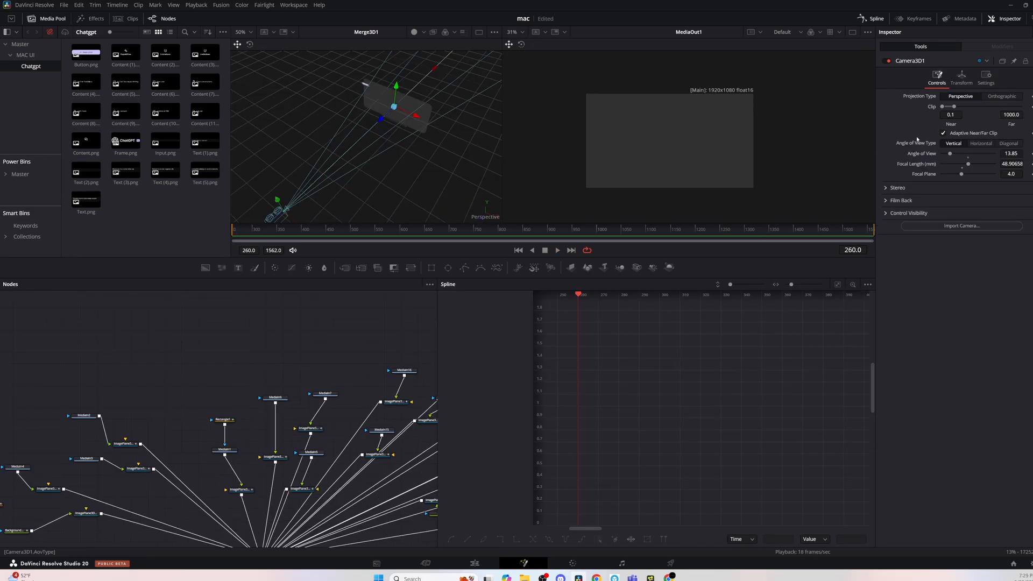
Set Camera3D1's target Z to 1.20798 and keyframe its Z translation at 2.969313 on frame 307
{"action": "left_click", "coordinate": [961, 78]}
{"action": "left_click_drag", "start_coordinate": [1006, 253], "coordinate": [1009, 253]}
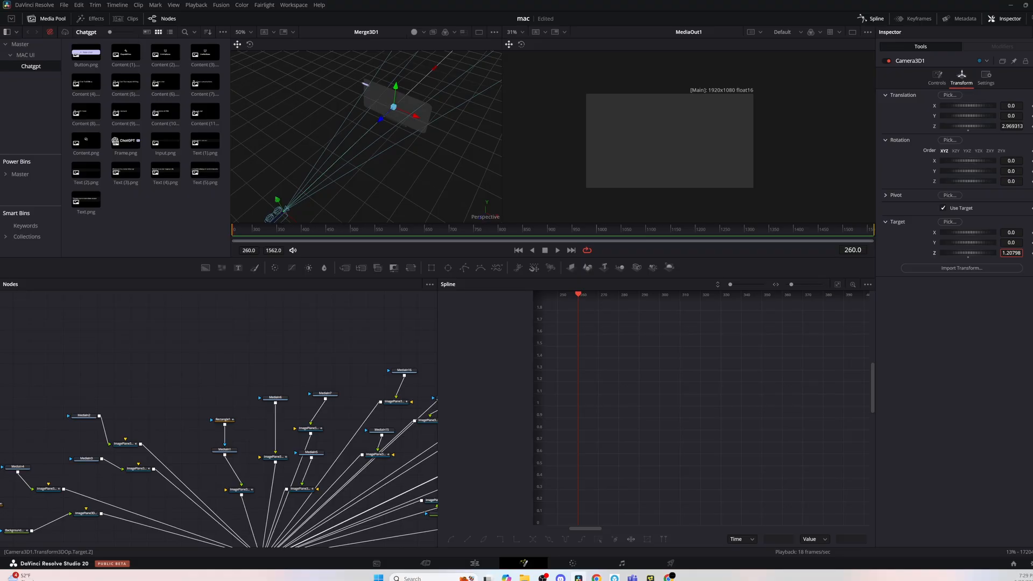
{"action": "left_click_drag", "start_coordinate": [413, 120], "coordinate": [409, 114]}
{"action": "key", "text": "ctrl+z"}
{"action": "left_click_drag", "start_coordinate": [237, 233], "coordinate": [254, 242]}
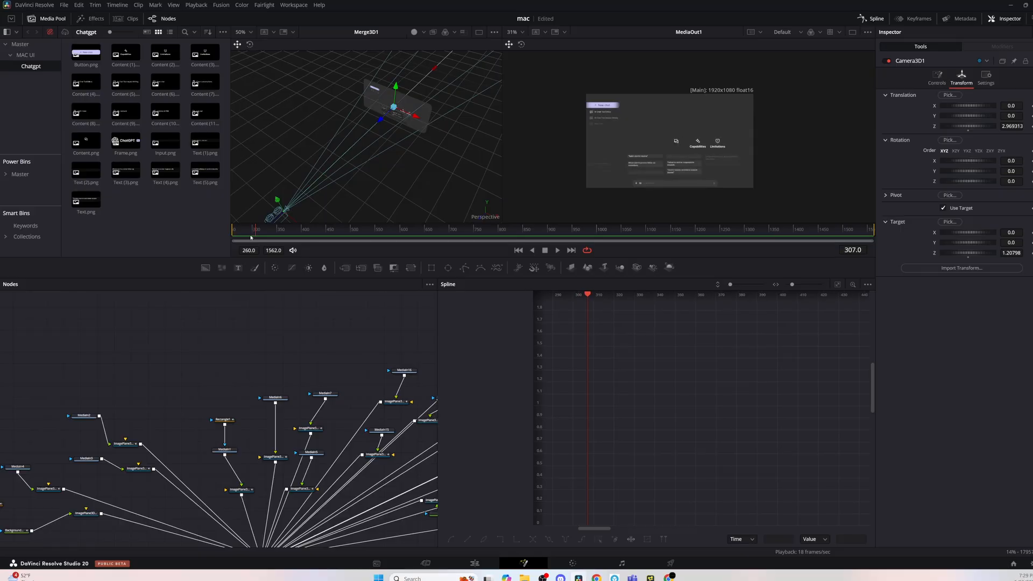
{"action": "left_click", "coordinate": [1032, 126]}
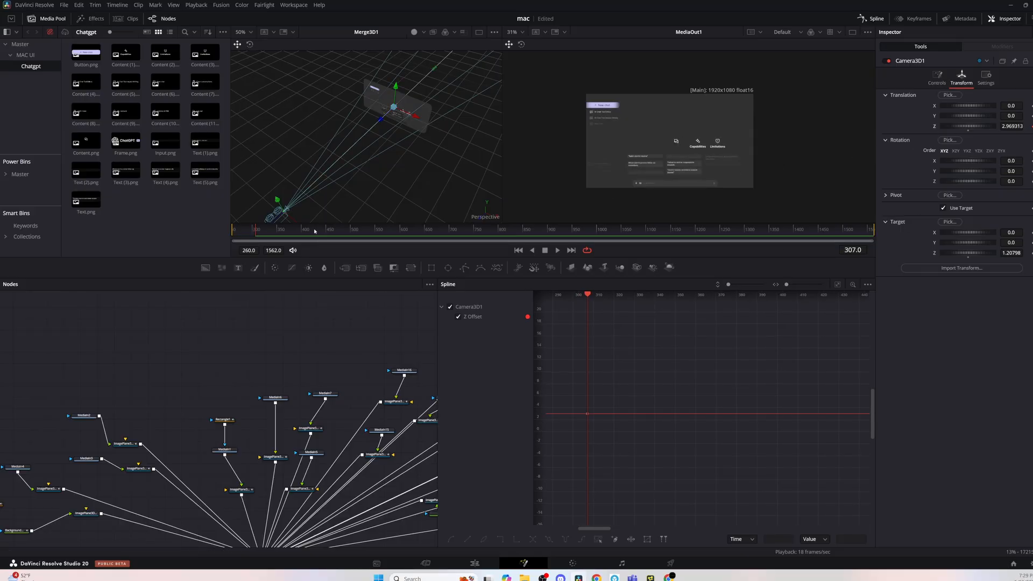
At frame 332, move Camera3D1 in to Z 1.50171 and keyframe its target at X -0.08, Y -0.114, Z 1.20798
{"action": "left_click_drag", "start_coordinate": [270, 235], "coordinate": [268, 235]}
{"action": "left_click_drag", "start_coordinate": [1011, 126], "coordinate": [943, 126]}
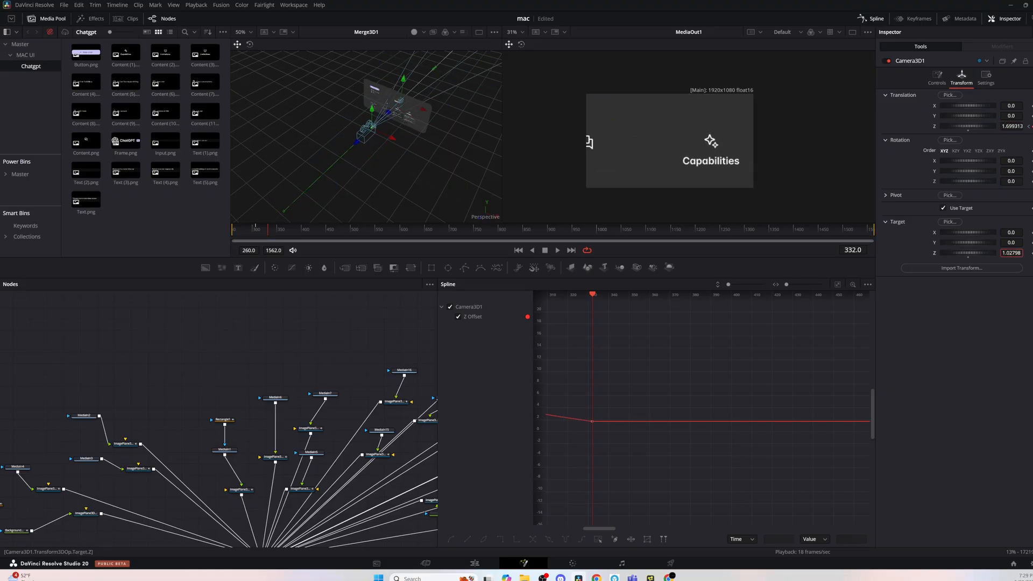
{"action": "left_click", "coordinate": [1032, 243]}
{"action": "left_click", "coordinate": [1032, 233]}
{"action": "left_click", "coordinate": [1031, 253]}
{"action": "left_click_drag", "start_coordinate": [1012, 242], "coordinate": [1006, 232]}
{"action": "left_click_drag", "start_coordinate": [365, 141], "coordinate": [408, 132]}
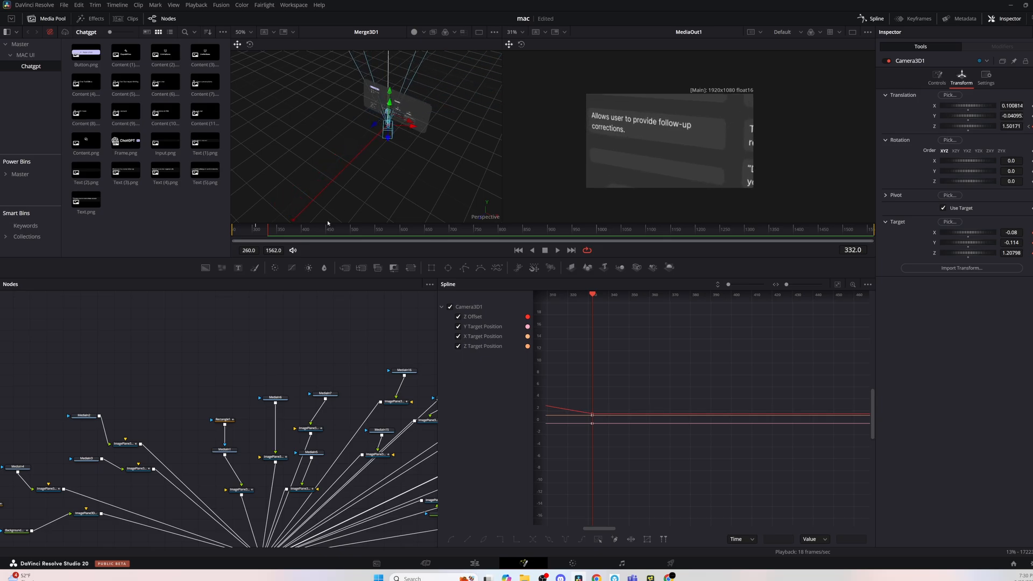
Reset Camera3D1's target X and Y to 0.0 at frame 307 and play the camera move
{"action": "left_click", "coordinate": [247, 232]}
{"action": "left_click_drag", "start_coordinate": [247, 233], "coordinate": [232, 234]}
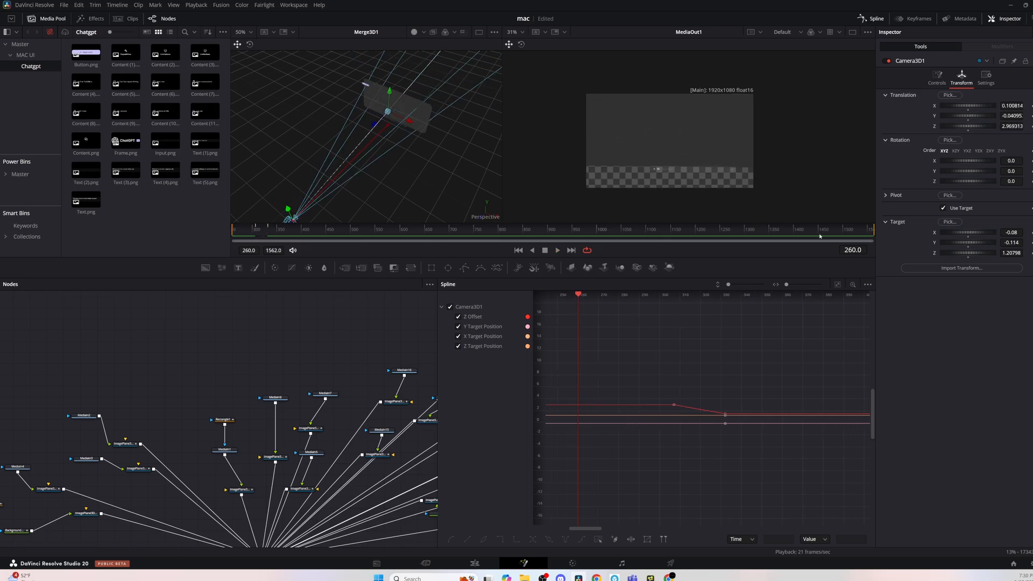
{"action": "key", "text": "alt+]"}
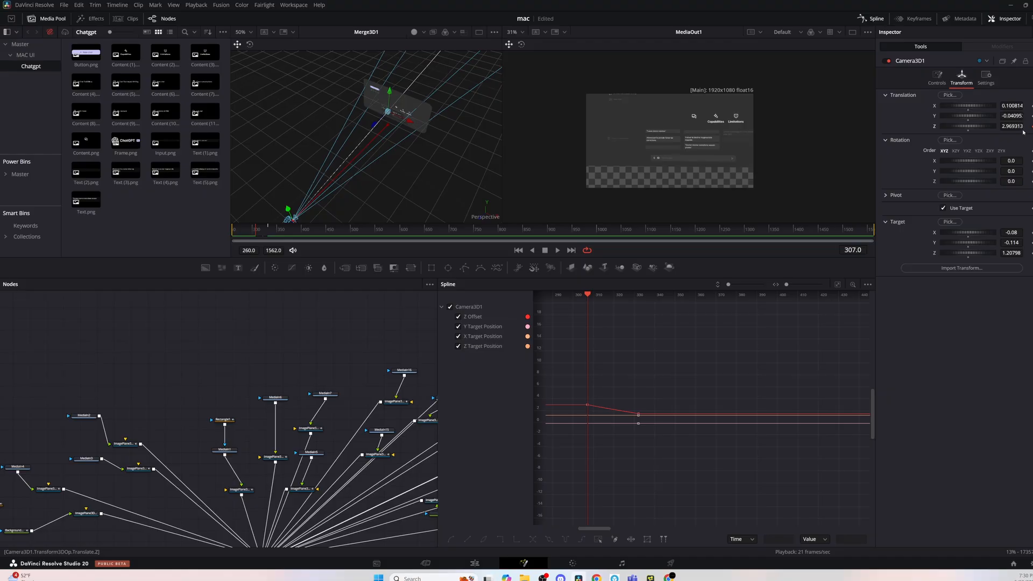
{"action": "left_click_drag", "start_coordinate": [980, 128], "coordinate": [978, 132]}
{"action": "key", "text": "ctrl+z"}
{"action": "double_click", "coordinate": [968, 239]}
{"action": "double_click", "coordinate": [971, 249]}
{"action": "key", "text": "space"}
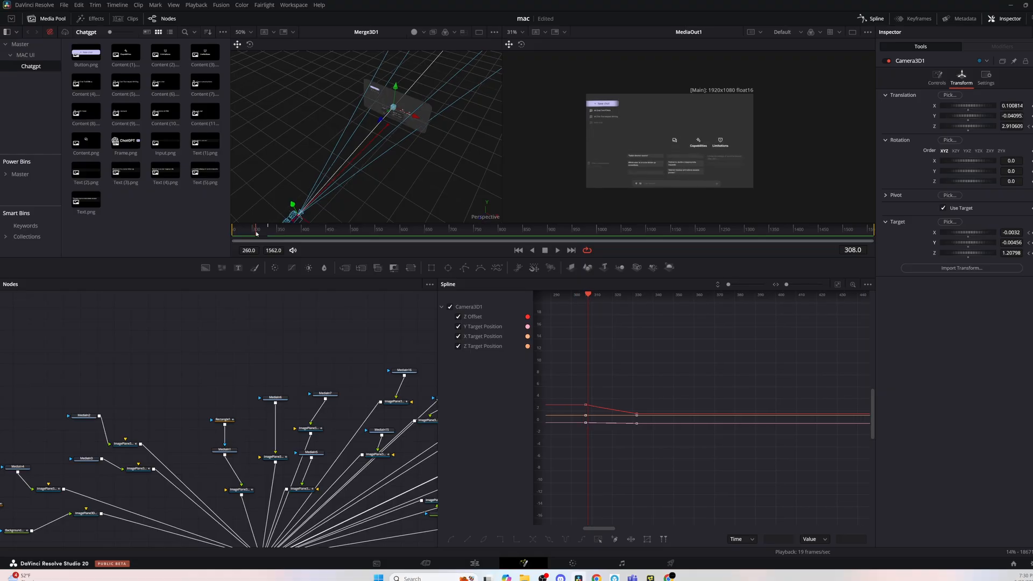
Add a Camera3D1 Z translation keyframe of 1.64171 after the zoom-in and move that keyframe to frame 360
{"action": "left_click", "coordinate": [275, 234]}
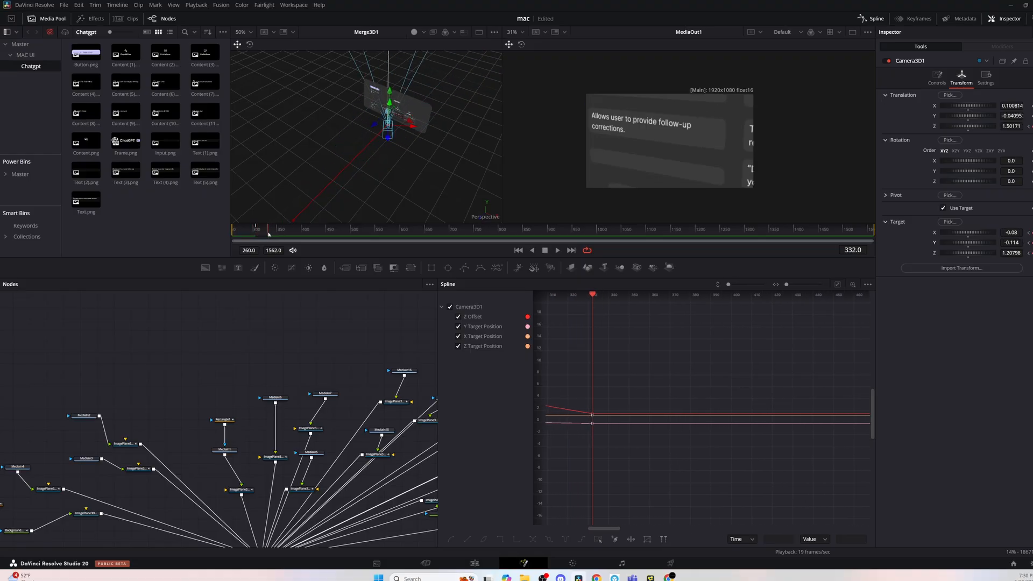
{"action": "mouse_move", "coordinate": [1009, 126]}
{"action": "left_mouse_down"}
{"action": "mouse_move", "coordinate": [998, 126]}
{"action": "mouse_move", "coordinate": [1013, 126]}
{"action": "left_mouse_up"}
{"action": "key", "text": "ctrl+z"}
{"action": "left_click_drag", "start_coordinate": [1014, 126], "coordinate": [1022, 126]}
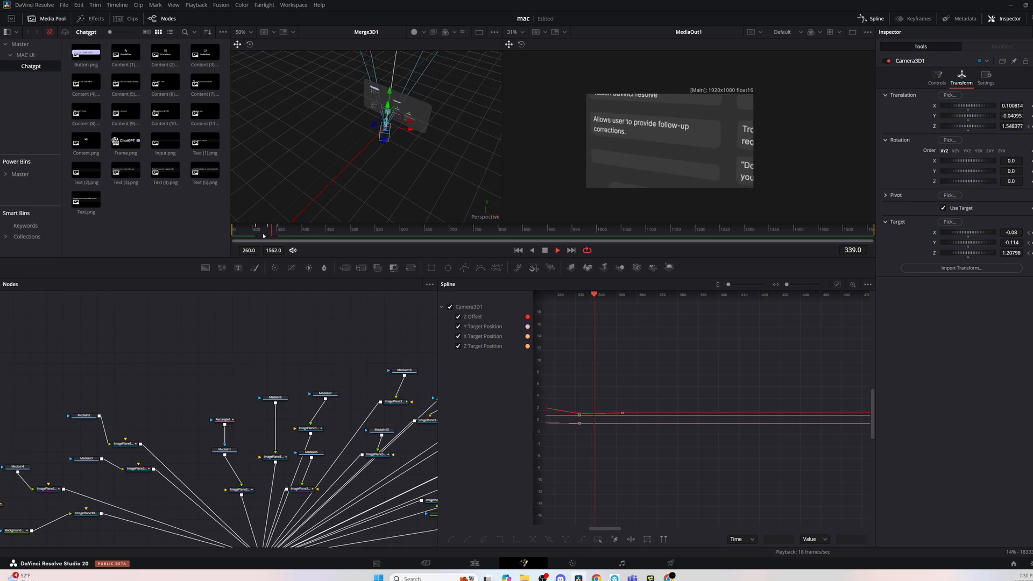
{"action": "left_click", "coordinate": [909, 19]}
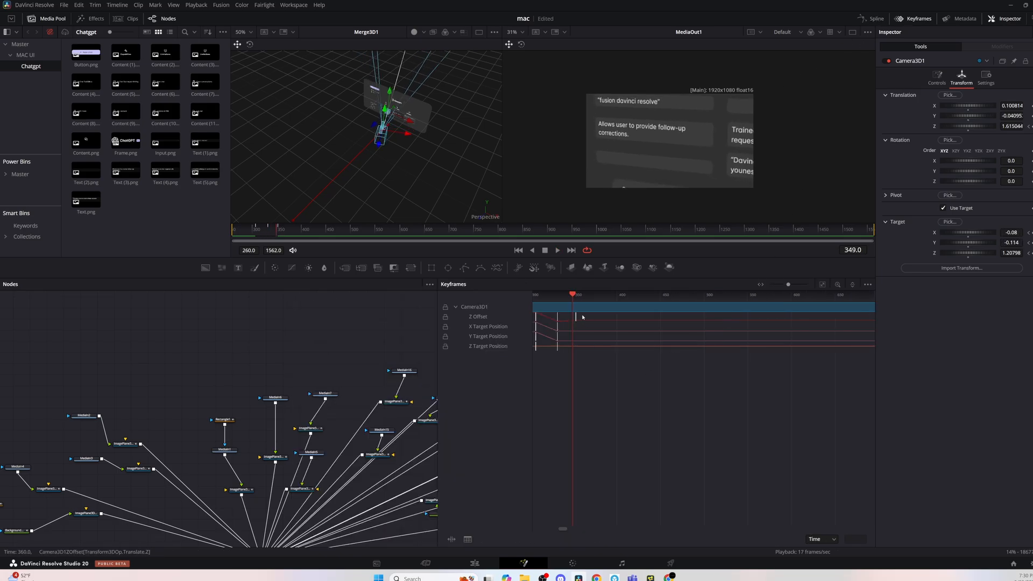
{"action": "left_click_drag", "start_coordinate": [575, 317], "coordinate": [582, 321]}
Smooth all of Camera3D1's keyframes in the spline curves and play the animation from the start
{"action": "left_click", "coordinate": [871, 19]}
{"action": "left_click", "coordinate": [915, 19]}
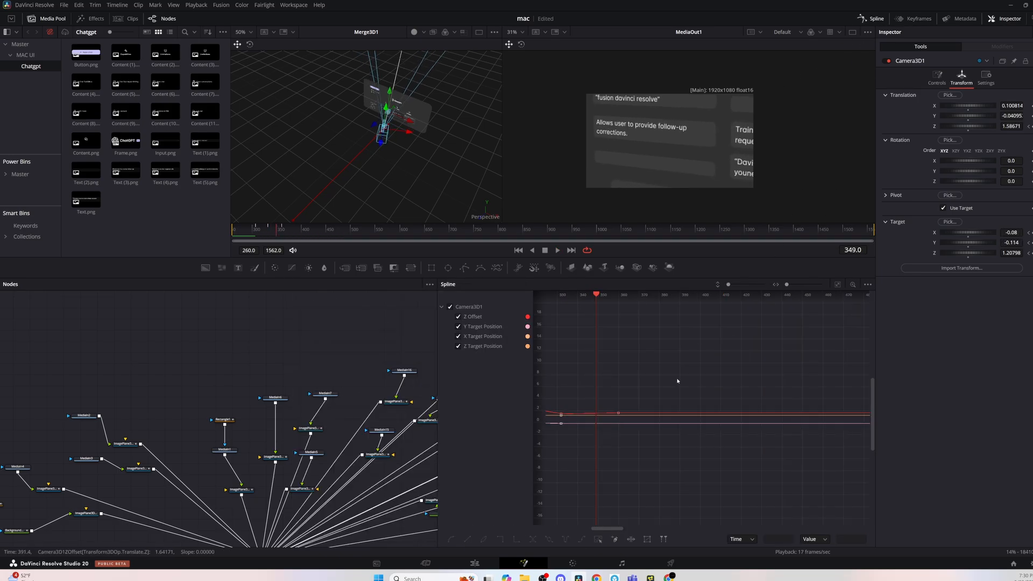
{"action": "left_click", "coordinate": [838, 284]}
{"action": "scroll", "coordinate": [815, 416], "scroll_direction": "down", "scroll_amount": 3}
{"action": "left_click_drag", "start_coordinate": [837, 494], "coordinate": [664, 344]}
{"action": "key", "text": "shift+s"}
{"action": "left_click", "coordinate": [233, 228]}
{"action": "key", "text": "space"}
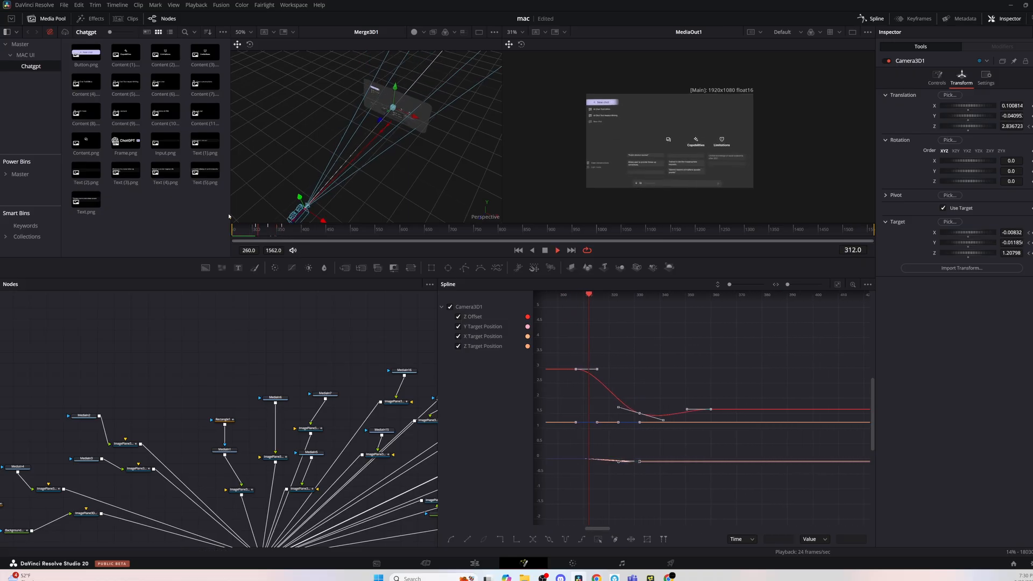
{"action": "key", "text": "space"}
At frame 391, shift Camera3D1 to Z 1.522302 and its target X to 0.040781, aiming at the "Trained to decline inappropriate requests." card
{"action": "left_click_drag", "start_coordinate": [298, 231], "coordinate": [281, 232]}
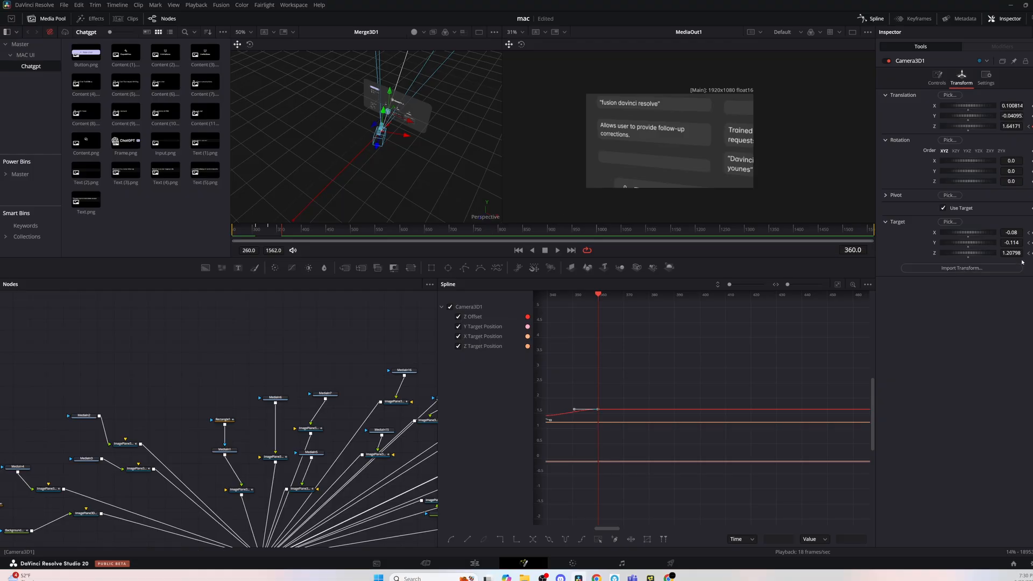
{"action": "left_click", "coordinate": [289, 231]}
{"action": "left_click_drag", "start_coordinate": [397, 116], "coordinate": [398, 94]}
{"action": "left_click_drag", "start_coordinate": [375, 141], "coordinate": [380, 137]}
{"action": "left_click_drag", "start_coordinate": [398, 104], "coordinate": [420, 123]}
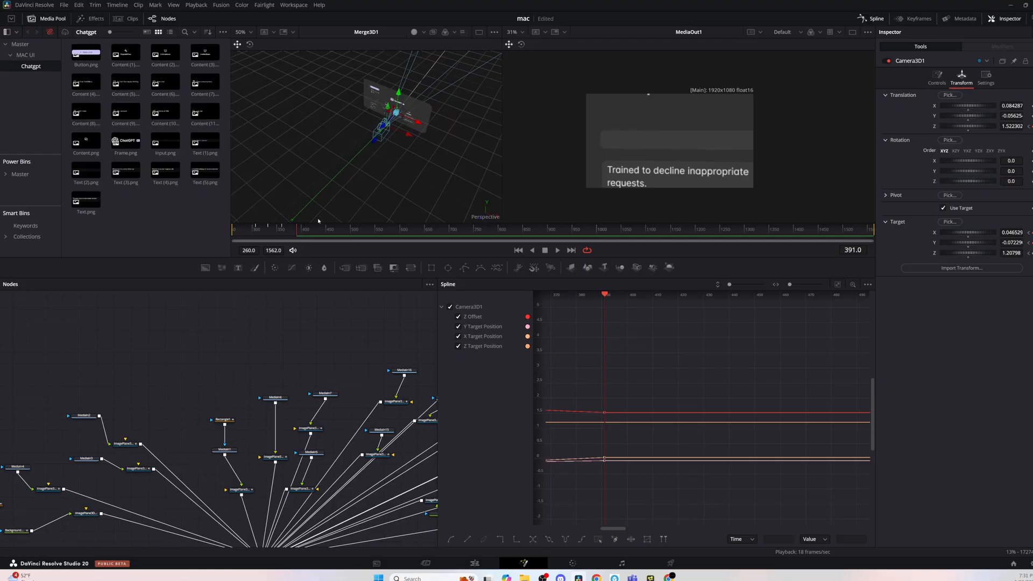
{"action": "left_click_drag", "start_coordinate": [400, 135], "coordinate": [404, 131]}
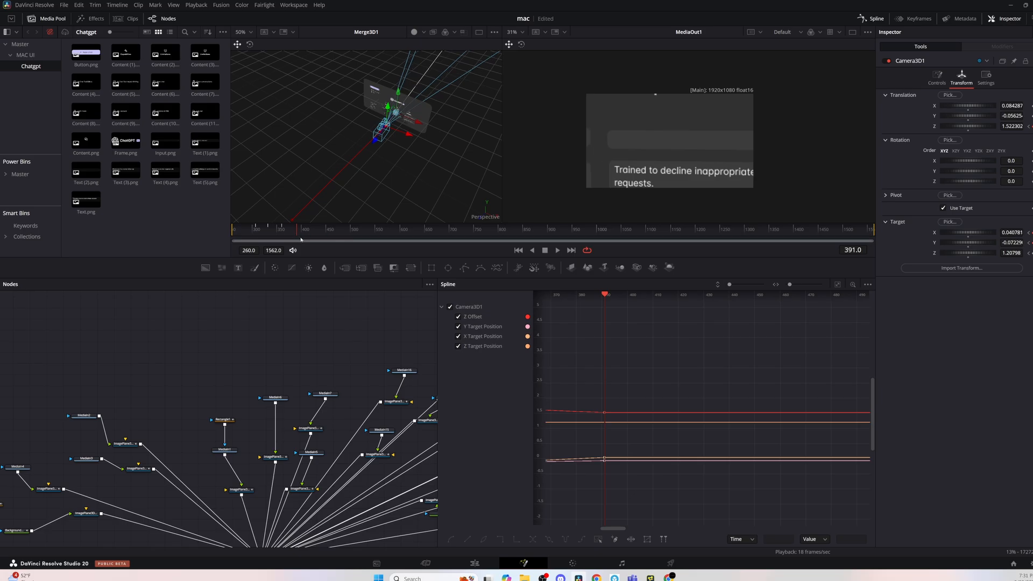
Play the animation from the start and step around frames 390 and 391 to check the camera framing
{"action": "left_click_drag", "start_coordinate": [305, 232], "coordinate": [229, 230]}
{"action": "key", "text": "space"}
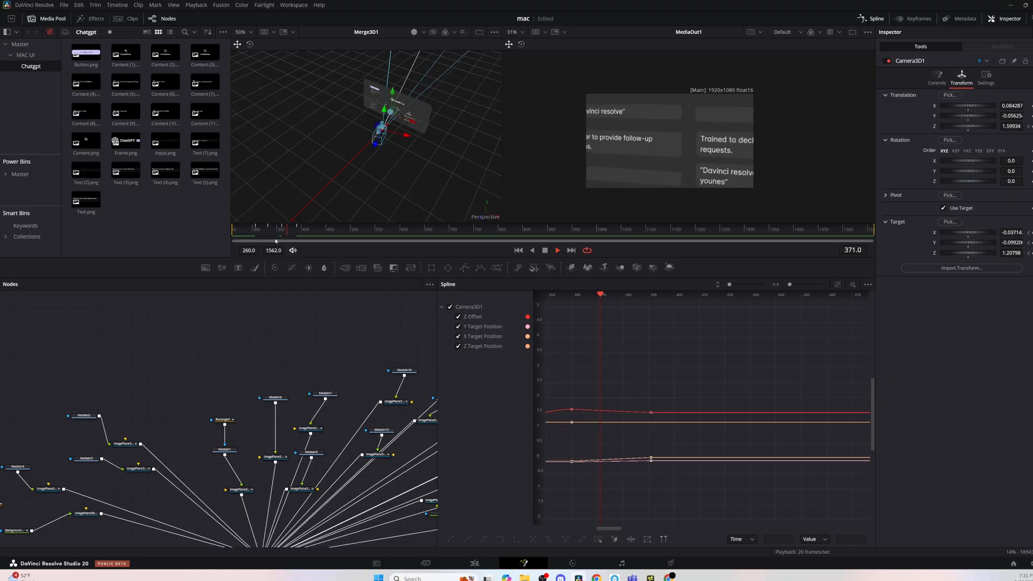
{"action": "key", "text": "space"}
{"action": "key", "text": "Left"}
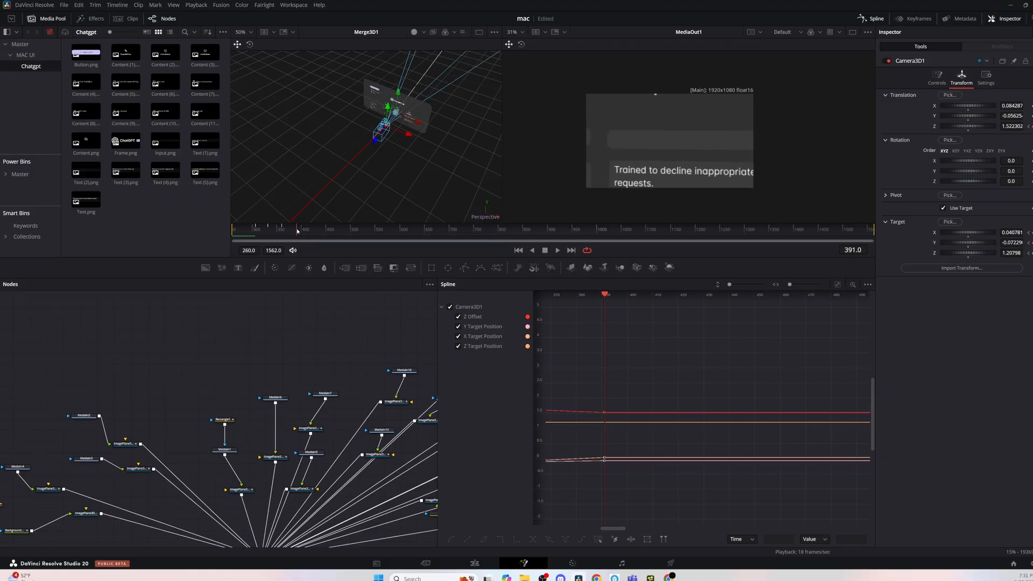
{"action": "mouse_move", "coordinate": [297, 231]}
{"action": "left_mouse_down"}
{"action": "mouse_move", "coordinate": [282, 231]}
{"action": "mouse_move", "coordinate": [297, 236]}
{"action": "left_mouse_up"}
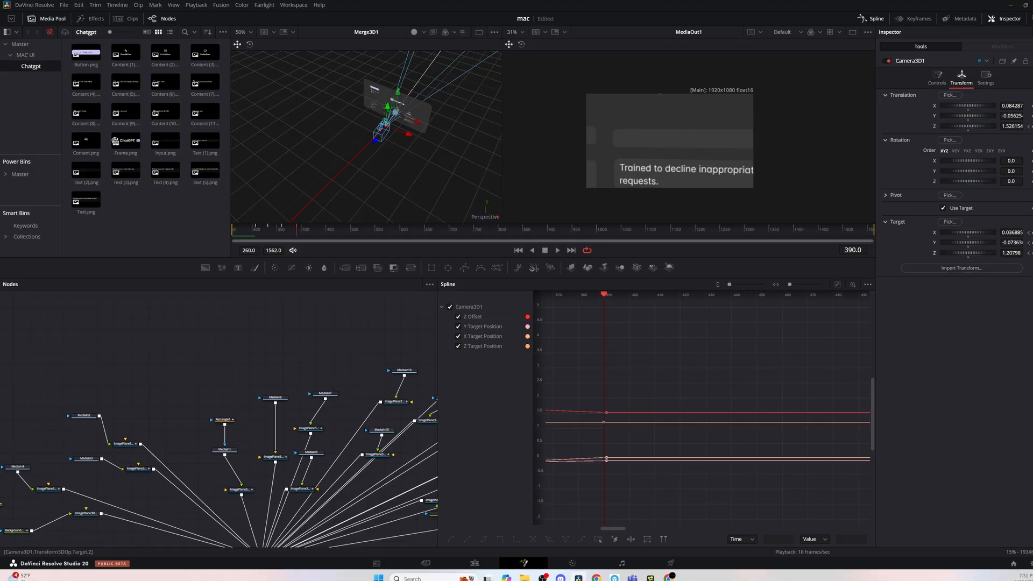
{"action": "key", "text": "Right"}
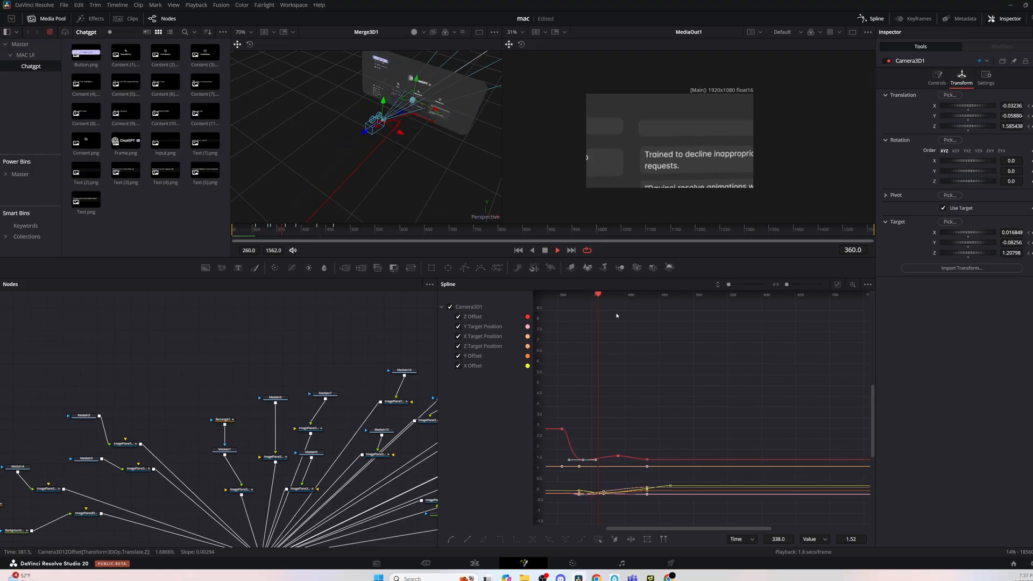
Try to retime Camera3D1's Z Offset keyframe near frame 338 to frame 332
{"action": "left_click", "coordinate": [270, 232]}
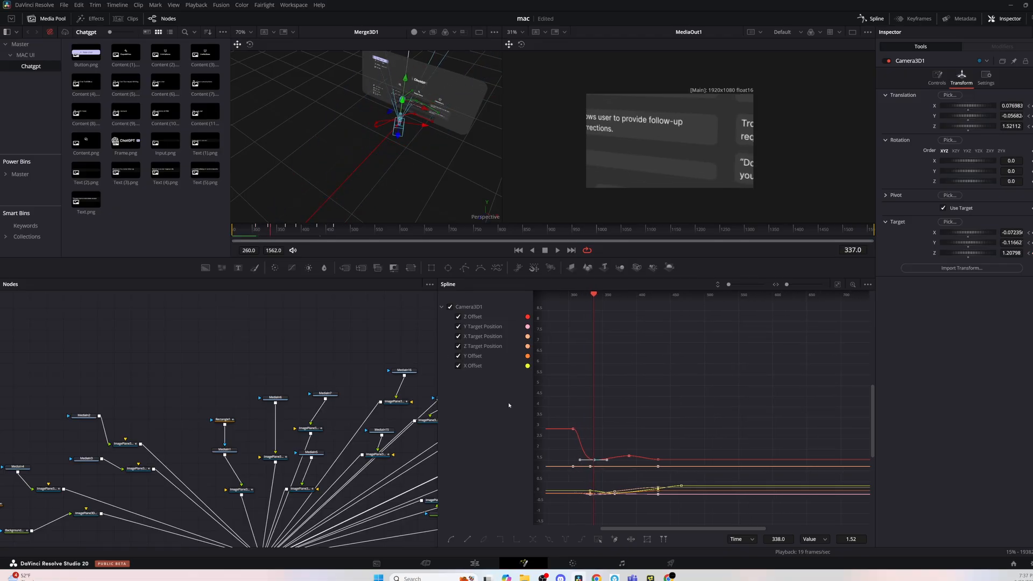
{"action": "left_click", "coordinate": [871, 19]}
{"action": "left_click", "coordinate": [913, 19]}
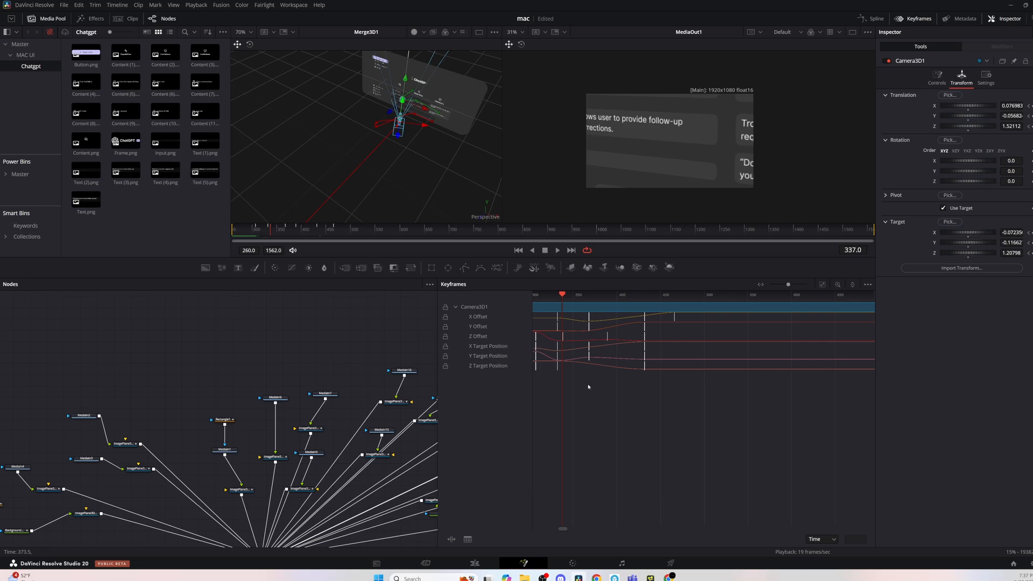
{"action": "left_click_drag", "start_coordinate": [569, 340], "coordinate": [561, 341]}
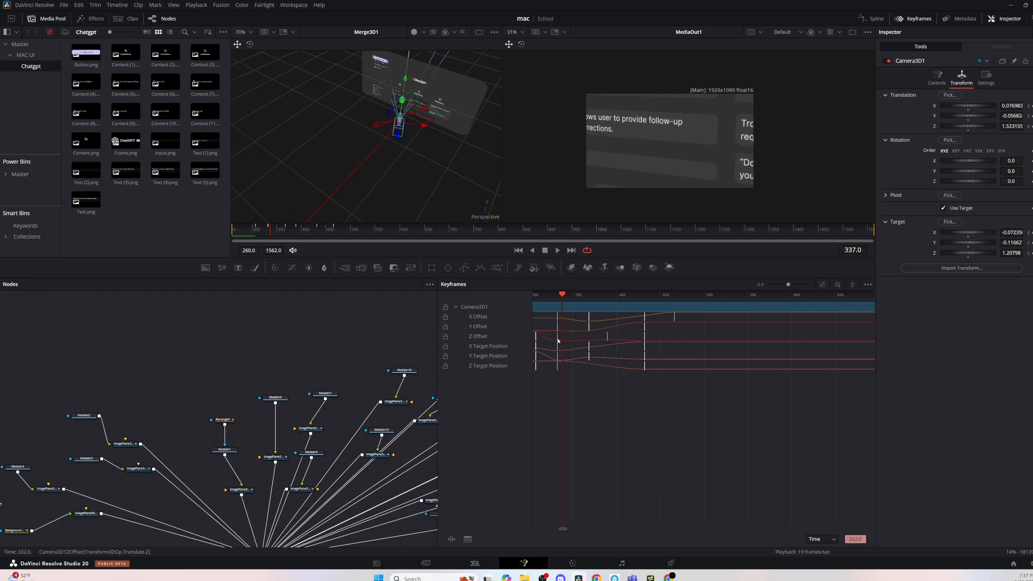
{"action": "mouse_move", "coordinate": [271, 229]}
{"action": "left_mouse_down"}
{"action": "mouse_move", "coordinate": [260, 230]}
{"action": "mouse_move", "coordinate": [288, 235]}
{"action": "left_mouse_up"}
{"action": "key", "text": "ctrl+z"}
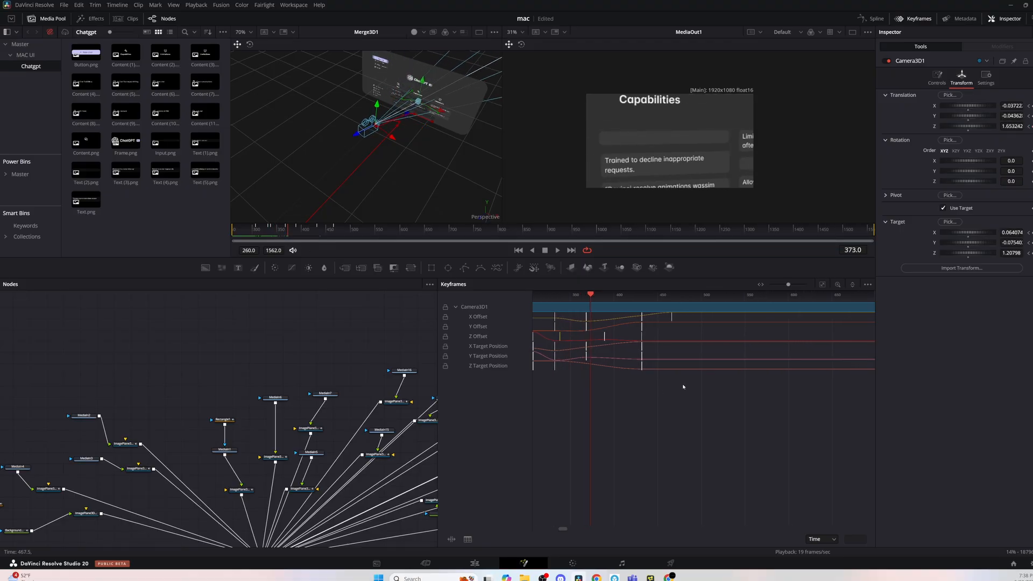
Move Camera3D1's middle X and Y Offset and target position keyframes to frame 372 and play the result
{"action": "left_click_drag", "start_coordinate": [585, 319], "coordinate": [588, 319]}
{"action": "left_click", "coordinate": [251, 234]}
{"action": "key", "text": "space"}
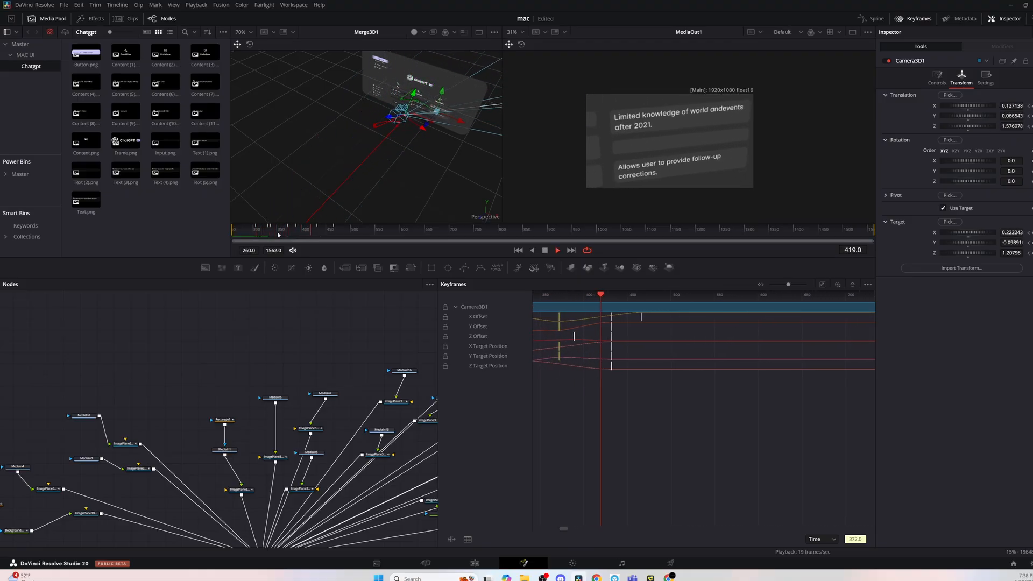
Shift Camera3D1's last group of offset and target keyframes earlier in time and play back the faster move
{"action": "left_click_drag", "start_coordinate": [590, 335], "coordinate": [590, 327]}
{"action": "left_click_drag", "start_coordinate": [665, 391], "coordinate": [591, 318]}
{"action": "key", "text": "ctrl+z"}
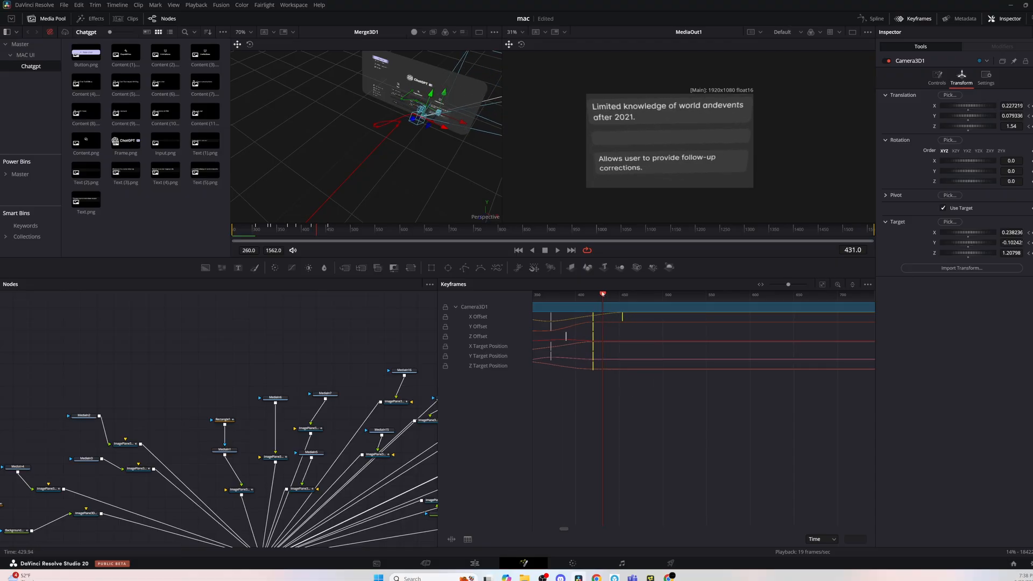
{"action": "key", "text": "space"}
{"action": "key", "text": "space"}
{"action": "left_click", "coordinate": [622, 399]}
{"action": "left_click", "coordinate": [561, 295]}
{"action": "key", "text": "space"}
Move Camera3D1's final X Offset keyframe to frame 432 and play the timing
{"action": "left_click_drag", "start_coordinate": [562, 301], "coordinate": [574, 302]}
{"action": "key", "text": "space"}
{"action": "left_click_drag", "start_coordinate": [624, 378], "coordinate": [610, 320]}
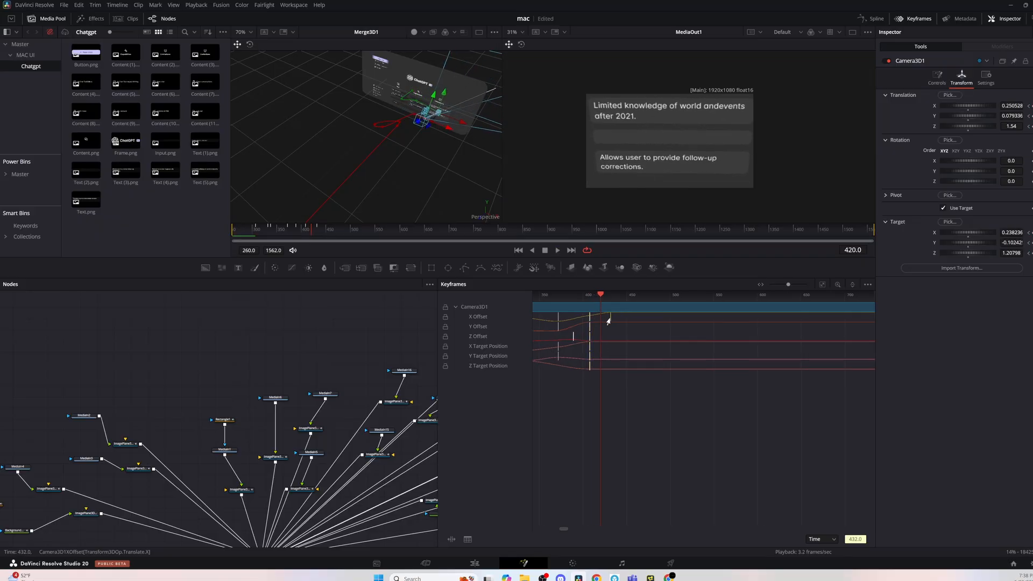
{"action": "key", "text": "space"}
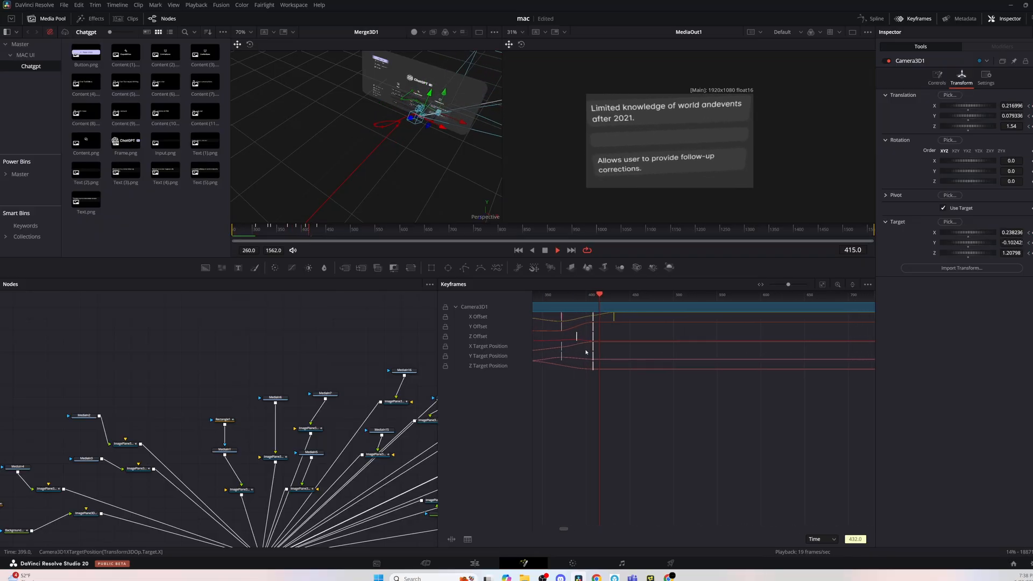
{"action": "key", "text": "space"}
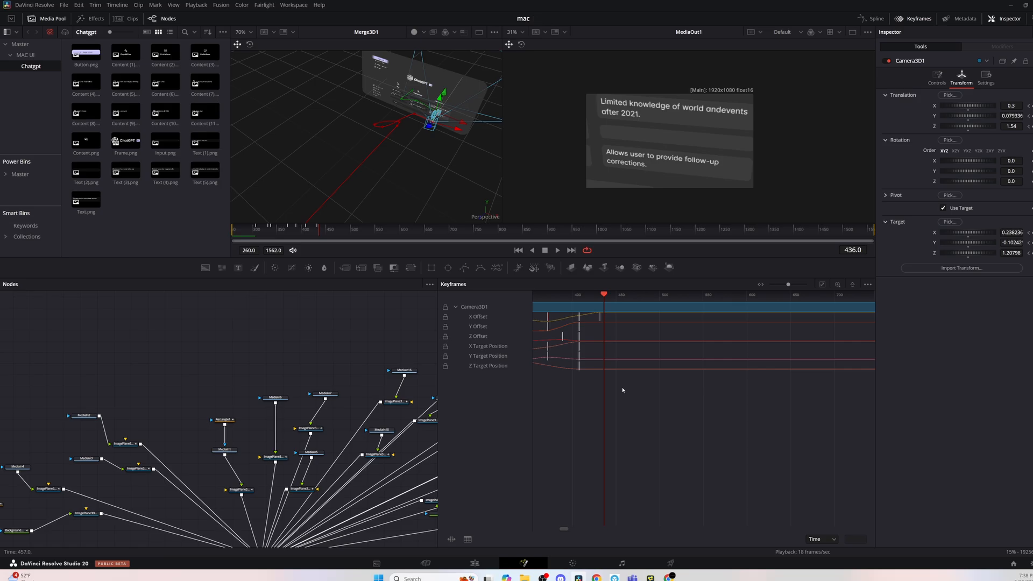
Replay the camera move and examine its motion against Camera3D1's spline curves
{"action": "left_click", "coordinate": [295, 230]}
{"action": "key", "text": "space"}
{"action": "key", "text": "space"}
{"action": "left_click", "coordinate": [914, 18]}
{"action": "left_click", "coordinate": [872, 18]}
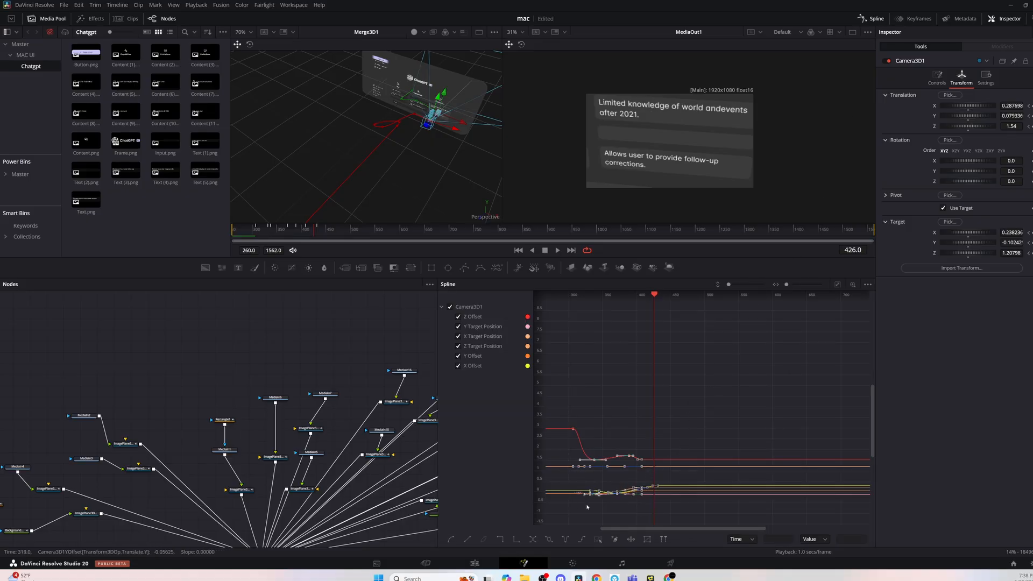
{"action": "left_click_drag", "start_coordinate": [655, 295], "coordinate": [555, 301]}
{"action": "key", "text": "space"}
{"action": "left_click", "coordinate": [750, 513]}
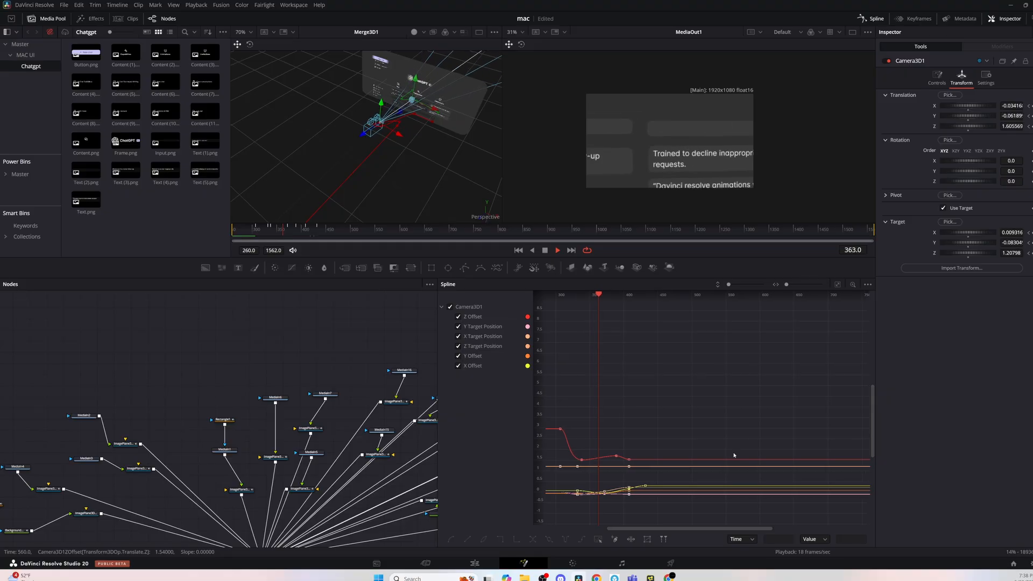
{"action": "key", "text": "space"}
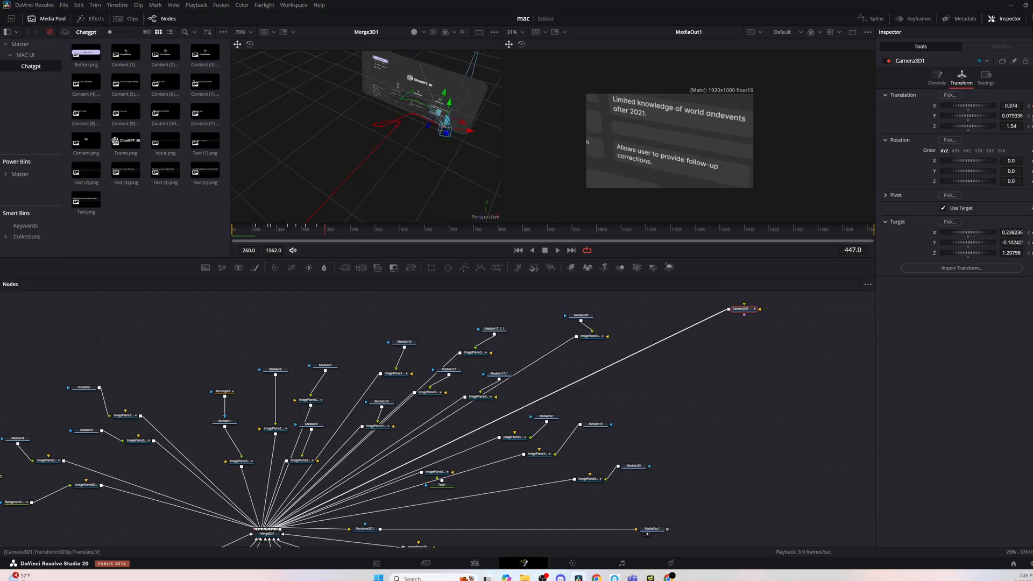
At frame 459, aim Camera3D1 at the ChatGPT logo and set its Z translation to 1.6
{"action": "left_click", "coordinate": [318, 231]}
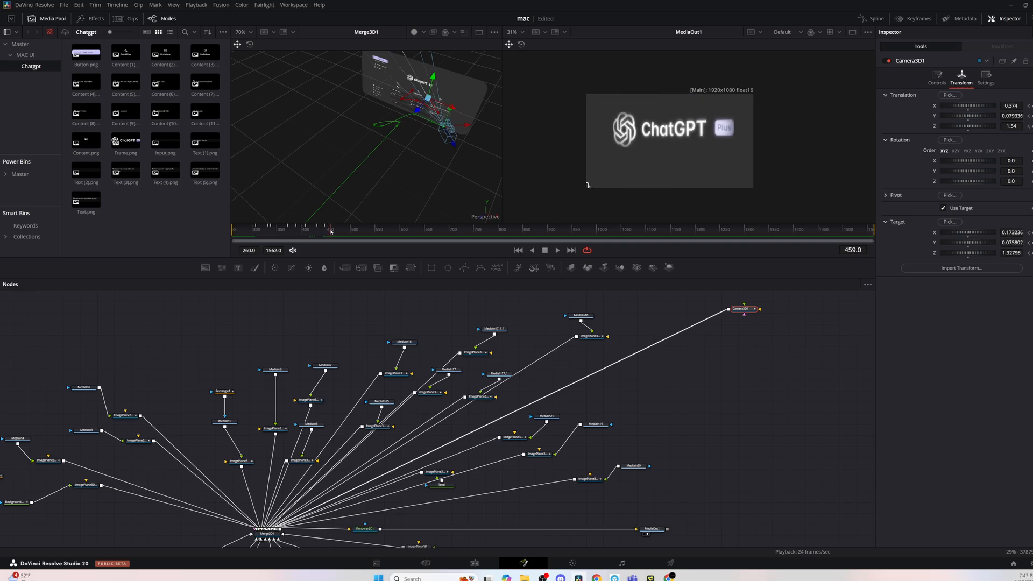
{"action": "left_click", "coordinate": [1013, 126]}
{"action": "key", "text": "BackSpace"}
{"action": "key", "text": "BackSpace"}
{"action": "type", "text": "6"}
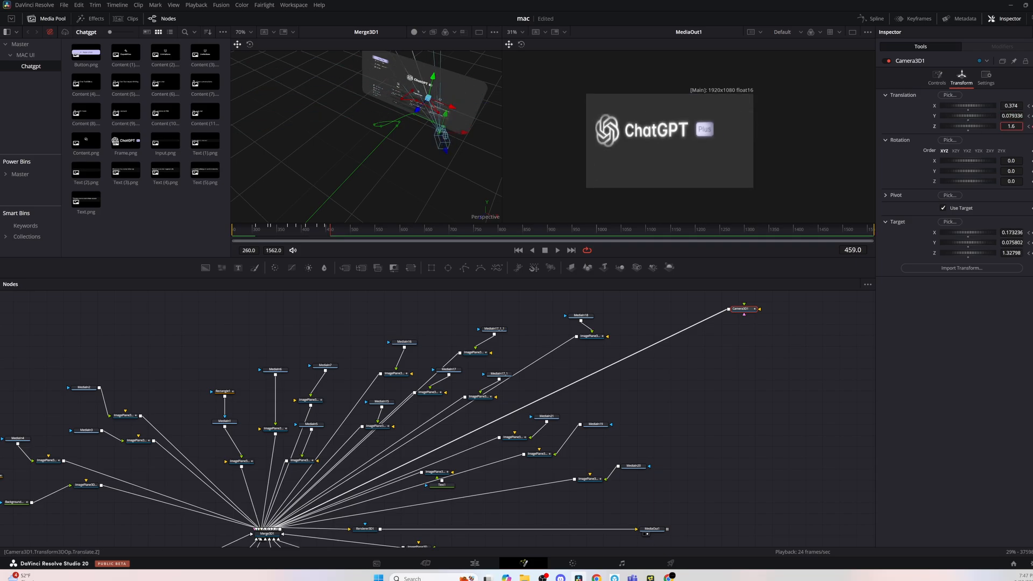
Remove Camera3D1's translation keyframes near frame 459 and scrub through the target move to the ChatGPT logo
{"action": "scroll", "coordinate": [366, 102], "scroll_direction": "up", "scroll_amount": 3}
{"action": "left_click_drag", "start_coordinate": [461, 121], "coordinate": [315, 155]}
{"action": "left_click", "coordinate": [324, 234]}
{"action": "left_click_drag", "start_coordinate": [325, 234], "coordinate": [331, 235]}
{"action": "mouse_move", "coordinate": [1011, 116]}
{"action": "left_mouse_down"}
{"action": "mouse_move", "coordinate": [1030, 116]}
{"action": "mouse_move", "coordinate": [1011, 116]}
{"action": "left_mouse_up"}
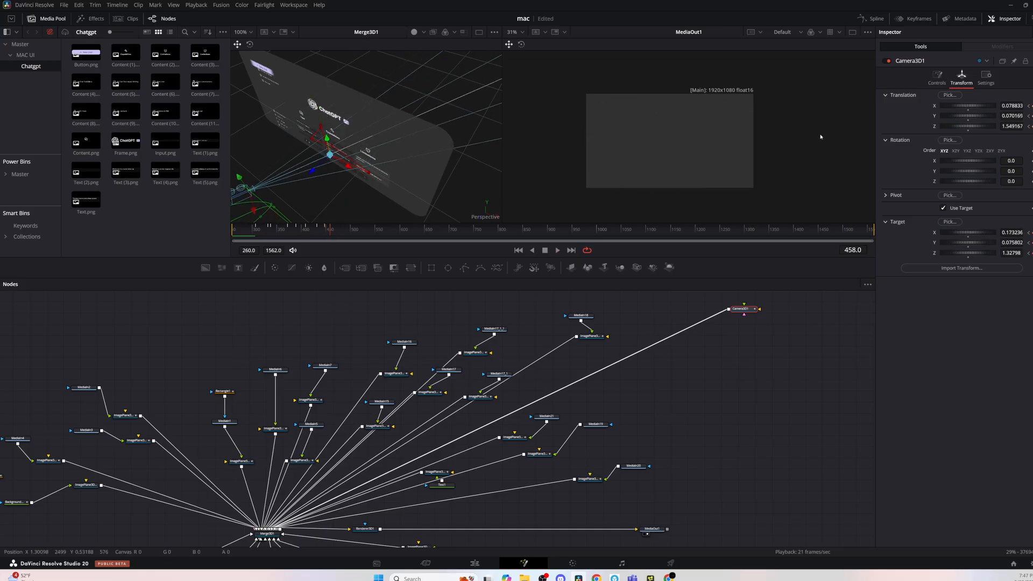
{"action": "left_click_drag", "start_coordinate": [1027, 129], "coordinate": [1032, 130]}
{"action": "left_click", "coordinate": [317, 233]}
{"action": "left_click_drag", "start_coordinate": [330, 235], "coordinate": [332, 232]}
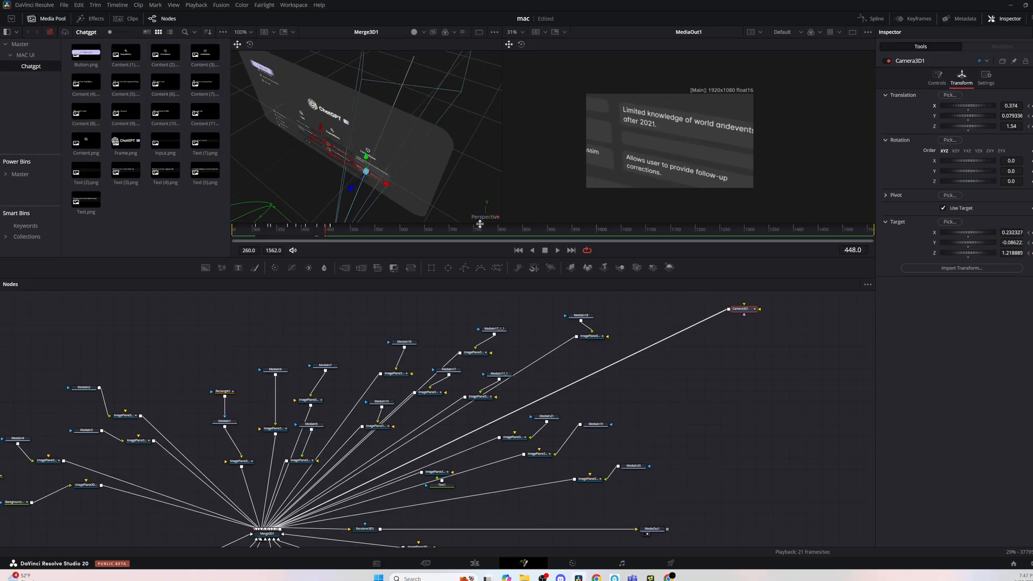
{"action": "left_click", "coordinate": [333, 232]}
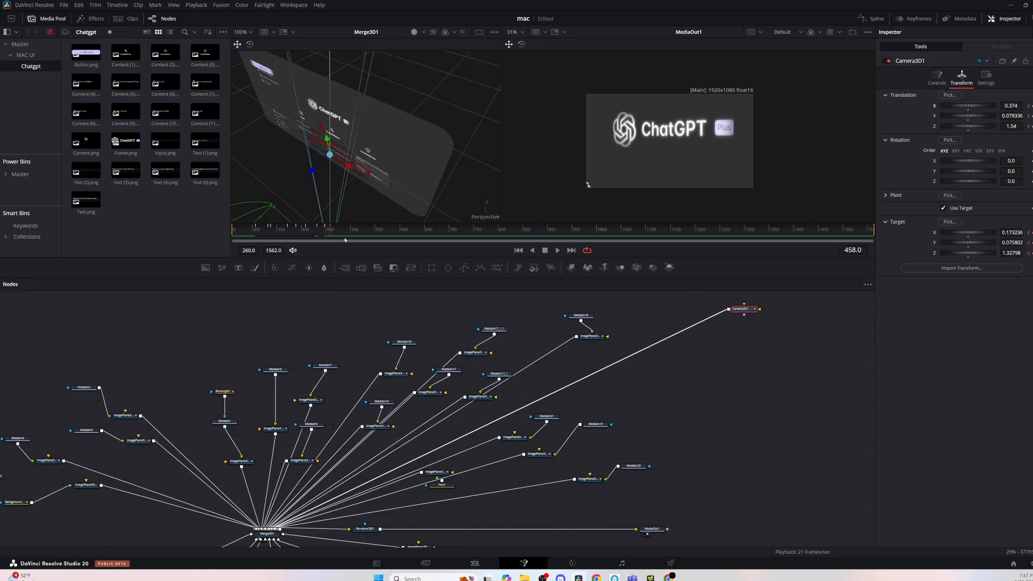
Try a lower X translation for Camera3D1 at frame 458 and play back the move
{"action": "left_click_drag", "start_coordinate": [1012, 106], "coordinate": [992, 106]}
{"action": "left_click", "coordinate": [326, 233]}
{"action": "key", "text": "space"}
Move Camera3D1's final X, Y and Z target position keyframes to frame 460 and scrub through the new timing
{"action": "left_click", "coordinate": [913, 19]}
{"action": "left_click_drag", "start_coordinate": [632, 350], "coordinate": [626, 385]}
{"action": "left_click_drag", "start_coordinate": [625, 384], "coordinate": [609, 355]}
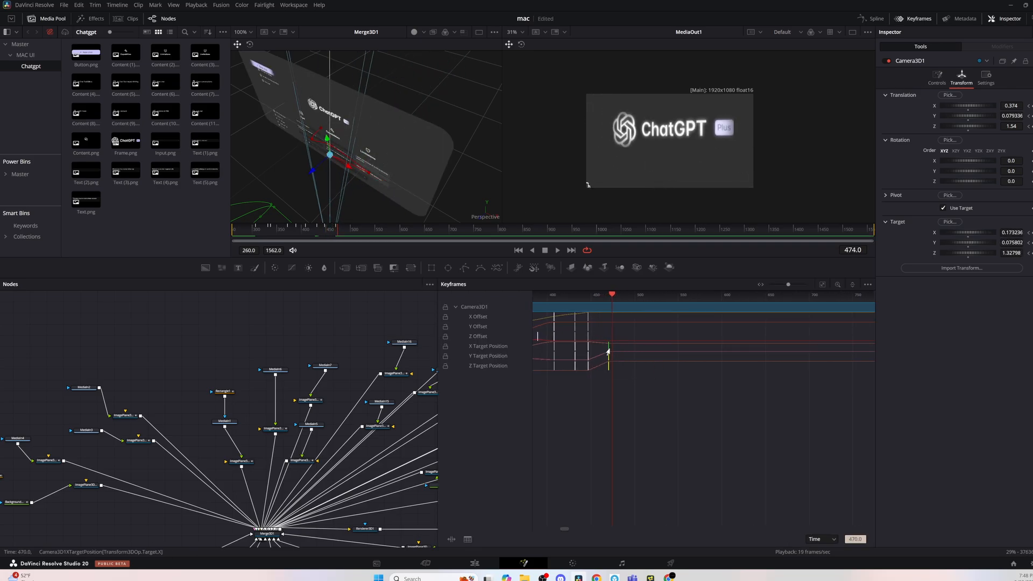
{"action": "mouse_move", "coordinate": [615, 291]}
{"action": "left_mouse_down"}
{"action": "mouse_move", "coordinate": [590, 294]}
{"action": "mouse_move", "coordinate": [603, 296]}
{"action": "left_mouse_up"}
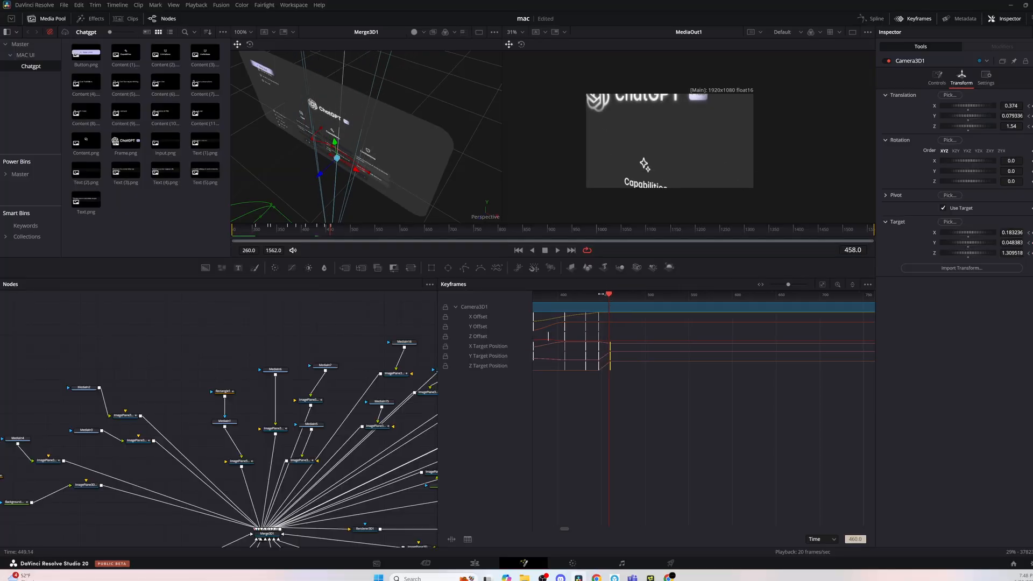
{"action": "mouse_move", "coordinate": [609, 296]}
{"action": "left_mouse_down"}
{"action": "mouse_move", "coordinate": [600, 299]}
{"action": "mouse_move", "coordinate": [611, 303]}
{"action": "left_mouse_up"}
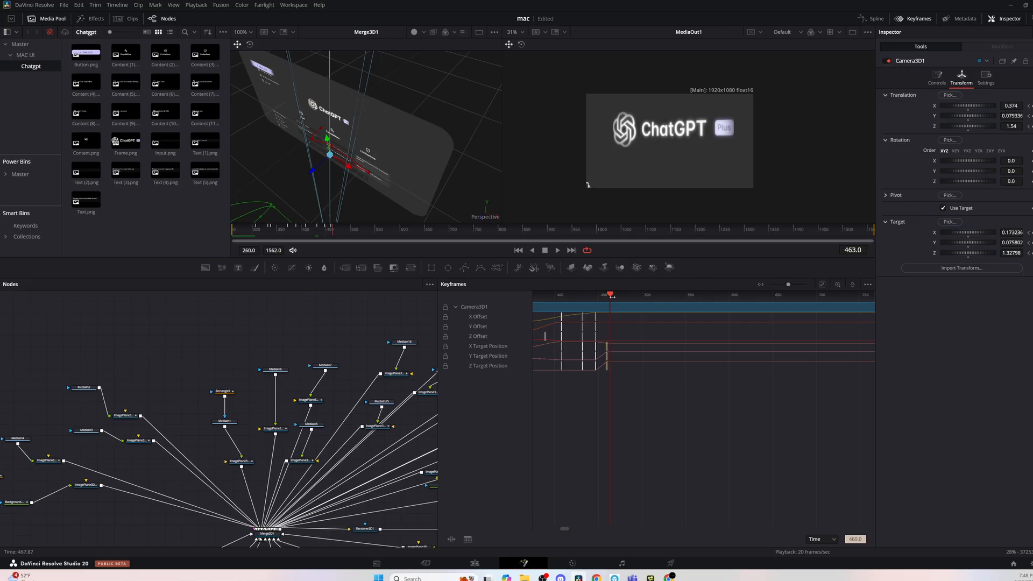
Try Camera3D1 at frame 463 with translation X 0.192, Y 0.061336 and target X 0.114236, and delete the trial keyframes
{"action": "mouse_move", "coordinate": [1017, 128]}
{"action": "left_mouse_down"}
{"action": "mouse_move", "coordinate": [995, 114]}
{"action": "mouse_move", "coordinate": [1015, 106]}
{"action": "mouse_move", "coordinate": [1002, 126]}
{"action": "mouse_move", "coordinate": [1014, 126]}
{"action": "left_mouse_up"}
{"action": "key", "text": "ctrl+z"}
{"action": "key", "text": "ctrl+z"}
{"action": "key", "text": "ctrl+z"}
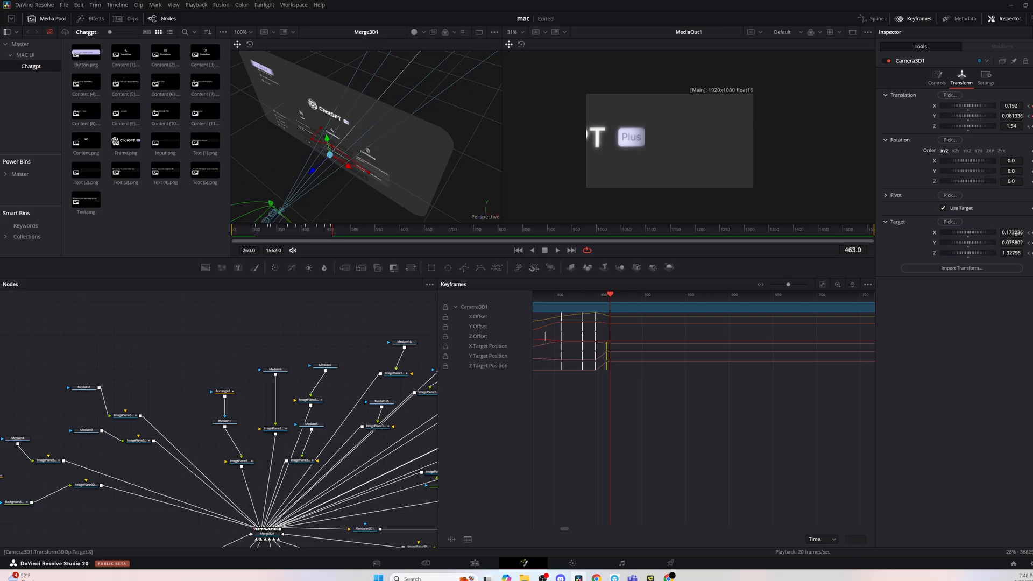
{"action": "left_click_drag", "start_coordinate": [1015, 233], "coordinate": [1013, 235]}
{"action": "left_click", "coordinate": [870, 18]}
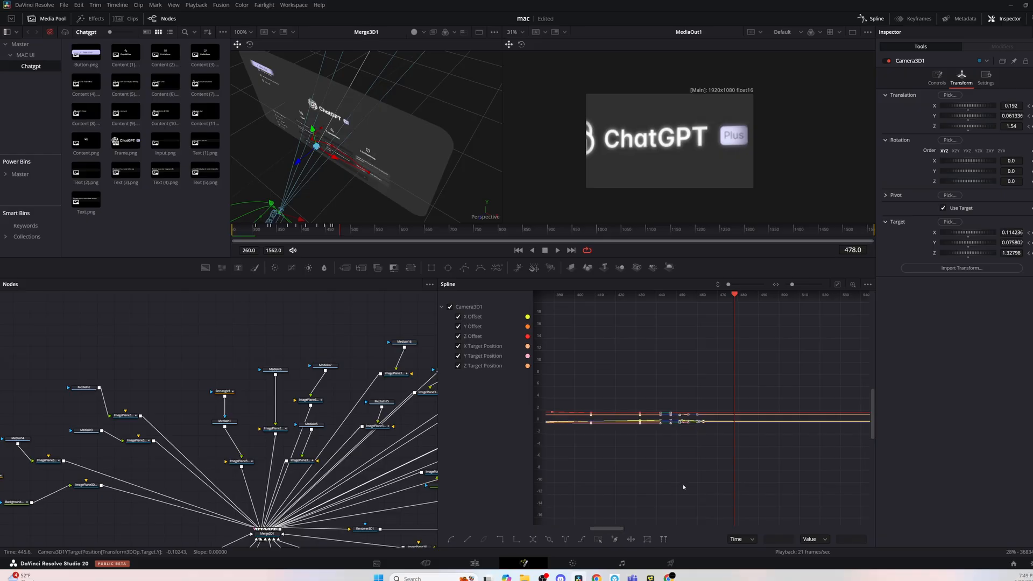
{"action": "key", "text": "Delete"}
At frame 460, set Camera3D1's Y translation to 0.139336
{"action": "left_click", "coordinate": [913, 19]}
{"action": "left_click_drag", "start_coordinate": [769, 295], "coordinate": [712, 298]}
{"action": "key", "text": "Left"}
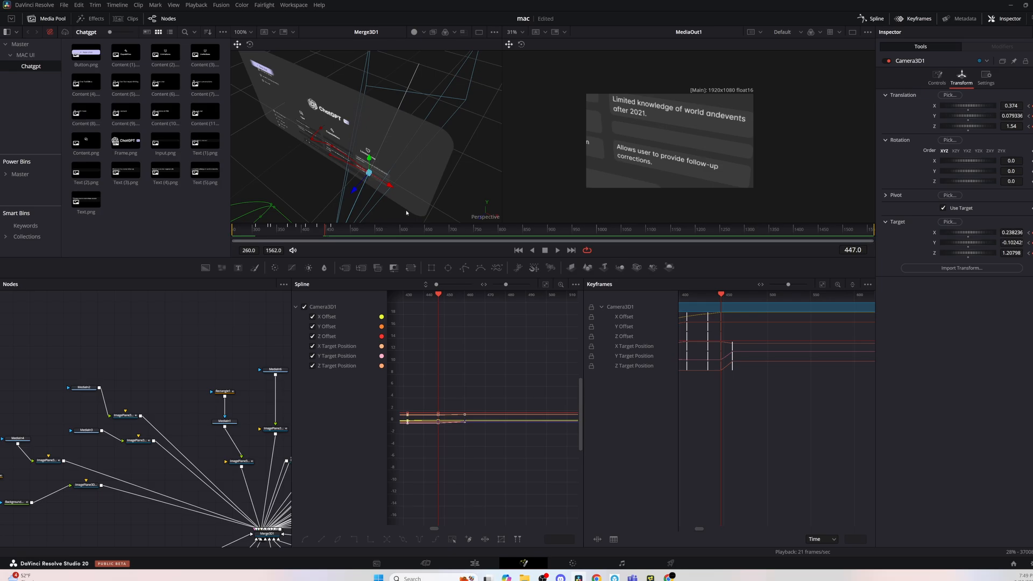
{"action": "scroll", "coordinate": [406, 213], "scroll_direction": "down", "scroll_amount": 2}
{"action": "left_click_drag", "start_coordinate": [722, 296], "coordinate": [733, 298]}
{"action": "left_click_drag", "start_coordinate": [1013, 116], "coordinate": [1016, 116]}
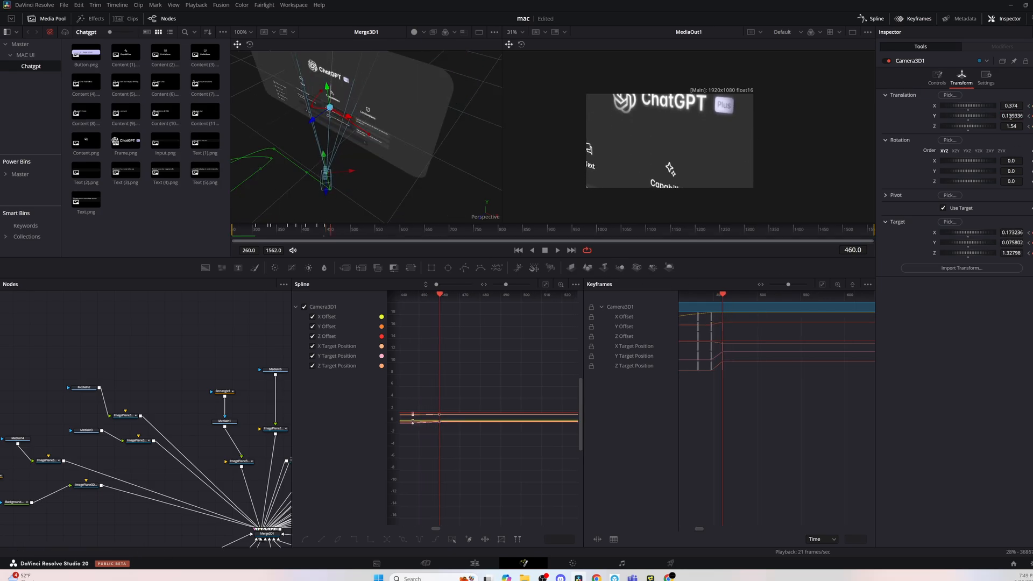
Reposition Camera3D1's target in the 3D view to X 0.079919, Y 0.104783, Z 1.205542 at frame 460
{"action": "left_click_drag", "start_coordinate": [327, 87], "coordinate": [264, 88]}
{"action": "scroll", "coordinate": [410, 122], "scroll_direction": "up", "scroll_amount": 2}
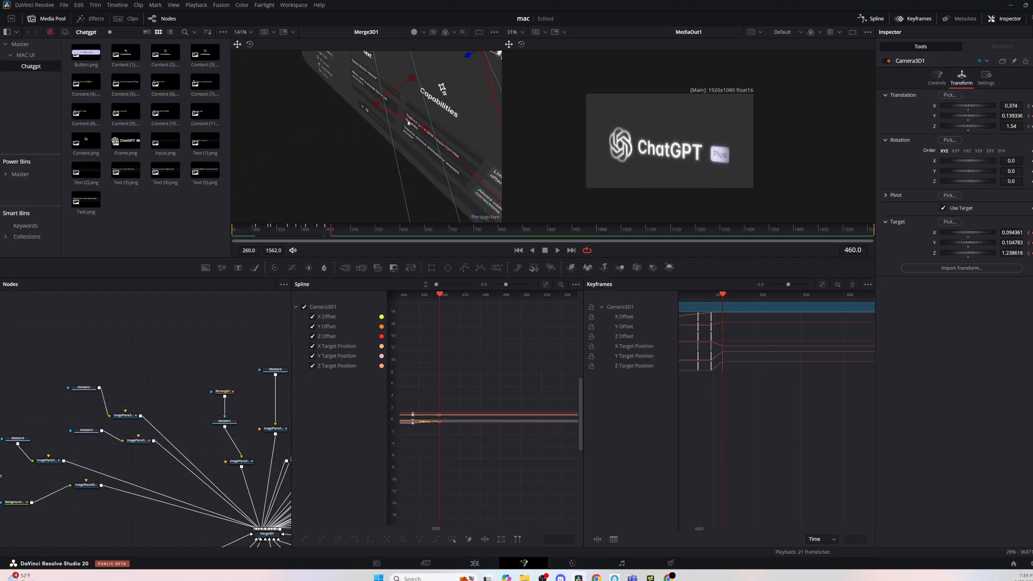
{"action": "right_click", "coordinate": [425, 119]}
{"action": "left_click_drag", "start_coordinate": [449, 101], "coordinate": [418, 113]}
{"action": "left_click_drag", "start_coordinate": [285, 110], "coordinate": [299, 113]}
{"action": "left_click", "coordinate": [305, 125]}
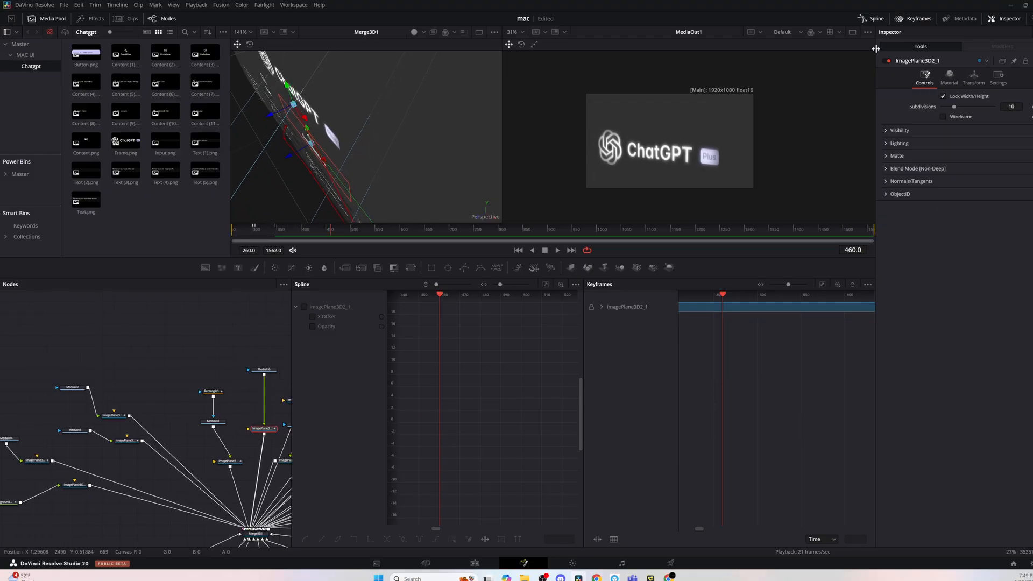
Hide the spline and keyframe editors and play back Camera3D1's move to the ChatGPT logo
{"action": "left_click", "coordinate": [912, 19]}
{"action": "left_click", "coordinate": [875, 20]}
{"action": "left_click", "coordinate": [731, 310]}
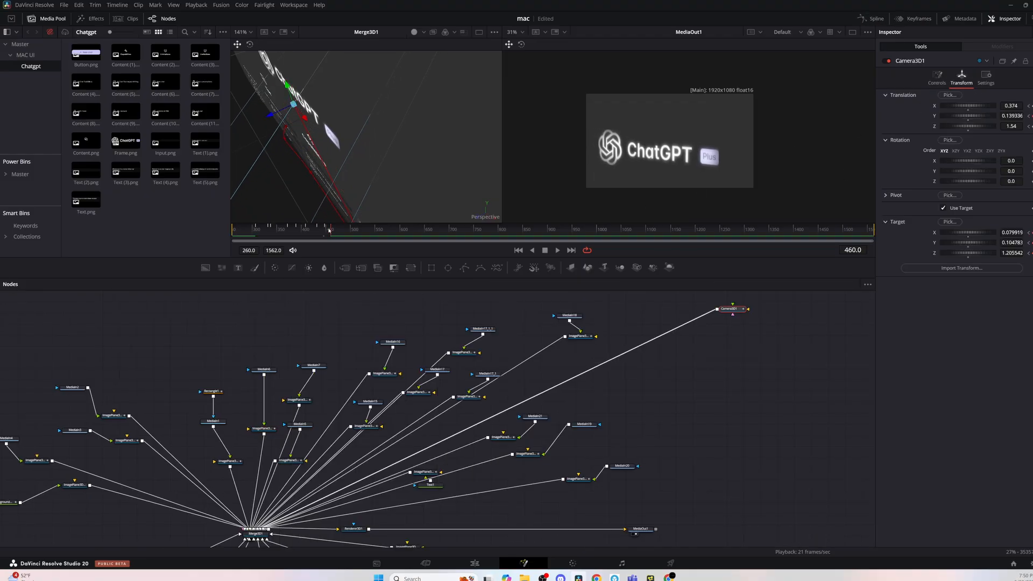
{"action": "left_click", "coordinate": [310, 229]}
{"action": "key", "text": "space"}
{"action": "left_click", "coordinate": [332, 234]}
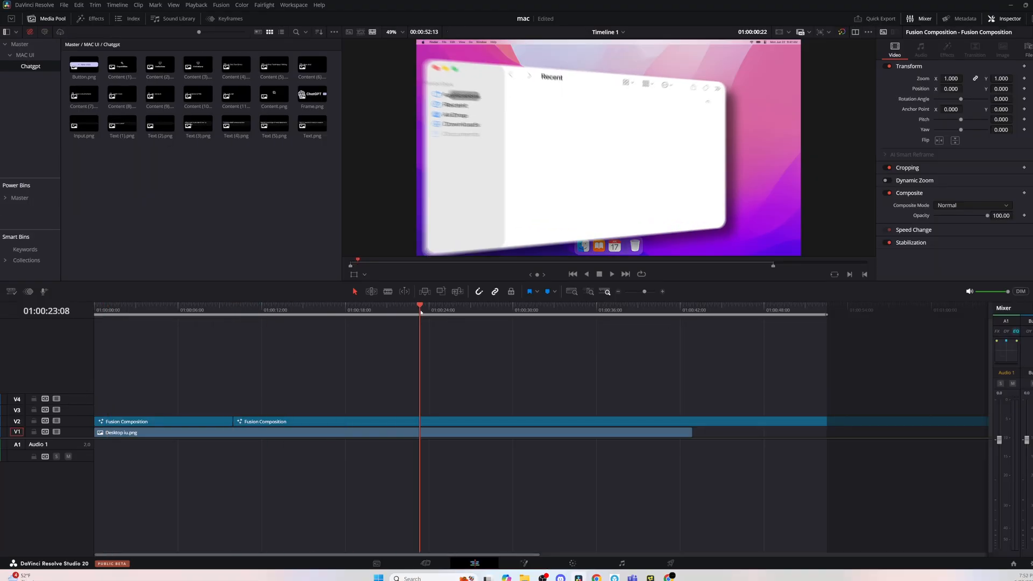